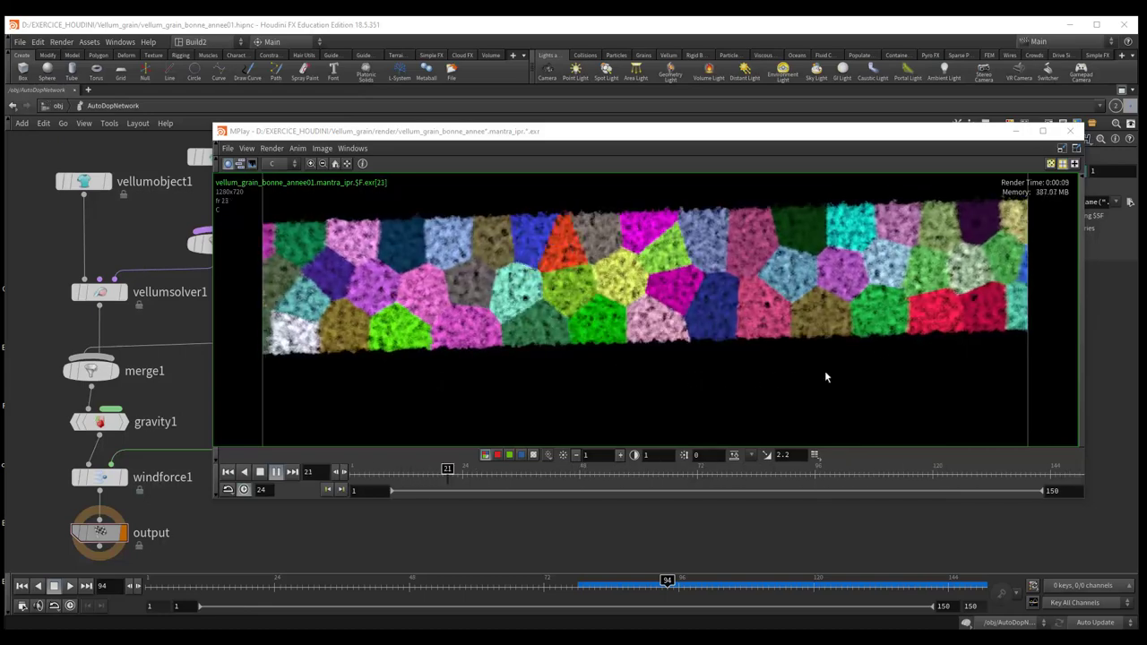
Step: Stop the 'Bonne Année' flipbook in MPlay and move the MPlay window off screen
{"action": "left_click_drag", "start_coordinate": [816, 137], "coordinate": [811, 116]}
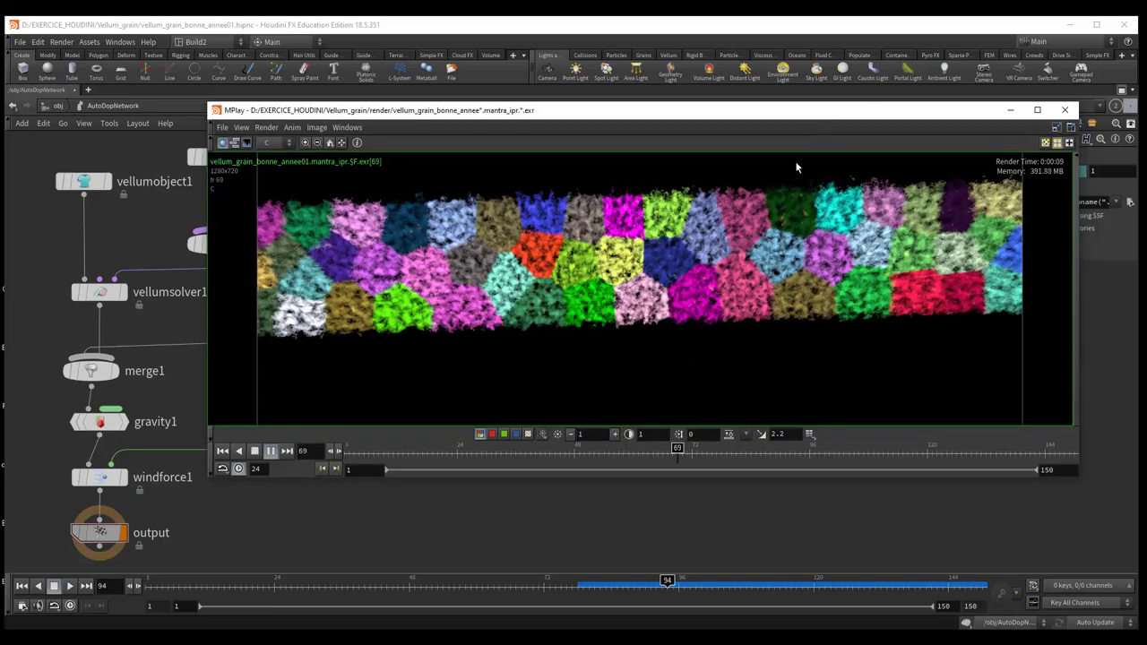
{"action": "left_click", "coordinate": [255, 453]}
{"action": "left_click_drag", "start_coordinate": [506, 114], "coordinate": [1146, 116]}
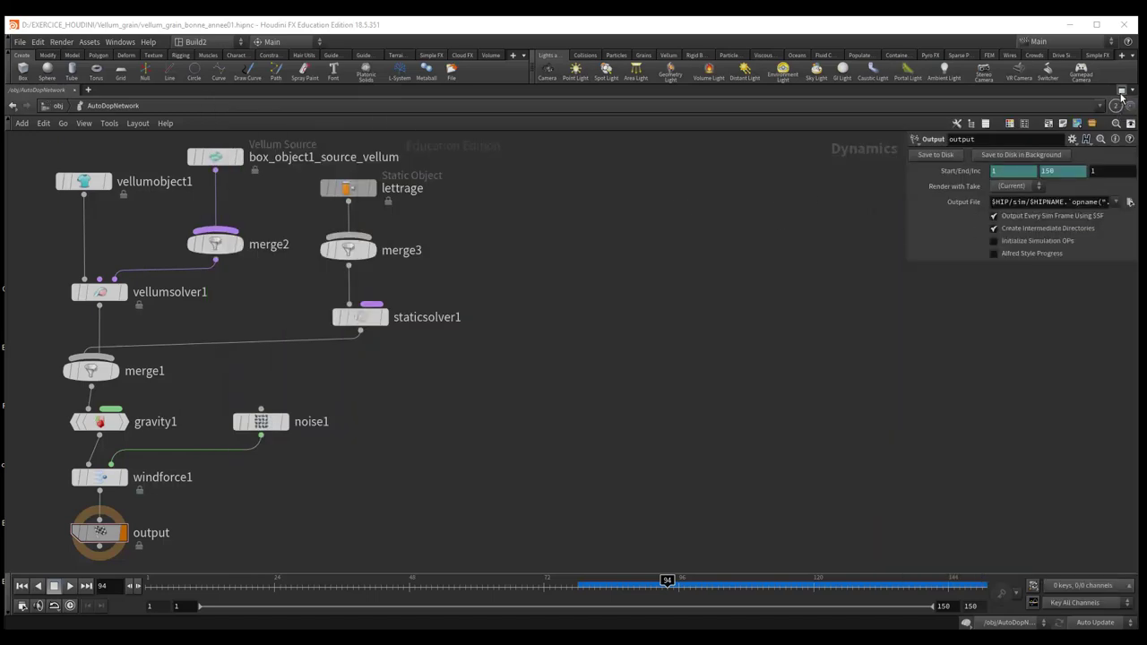
Step: Restore the multi-pane layout and bring both network panes to the /obj level
{"action": "left_click", "coordinate": [1120, 91]}
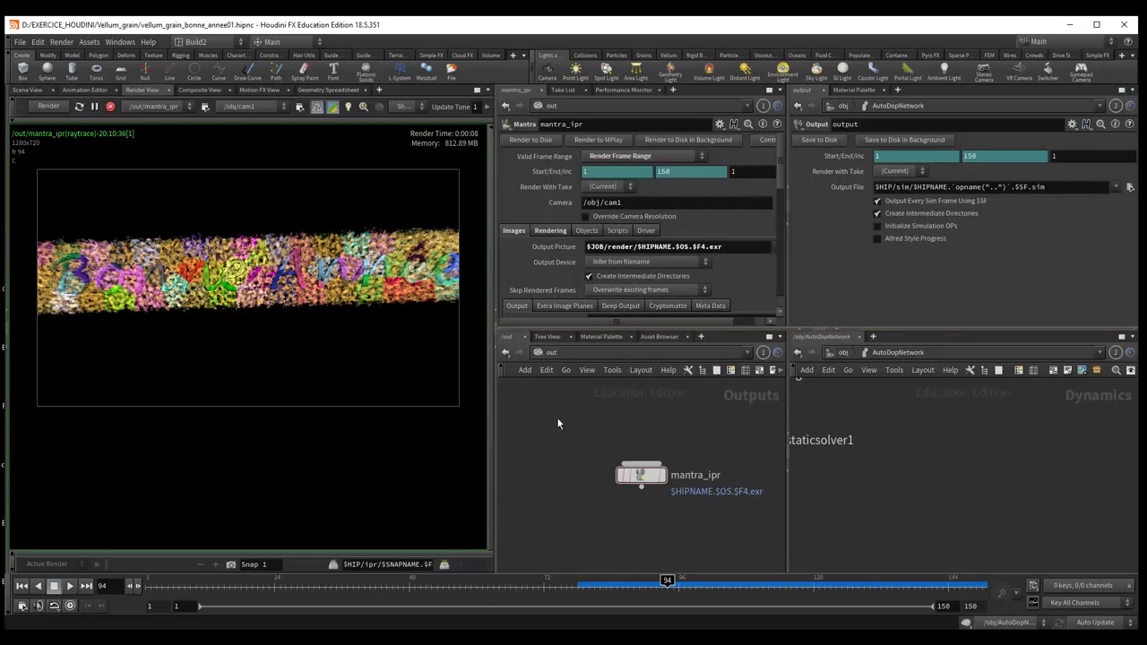
{"action": "left_click", "coordinate": [537, 354]}
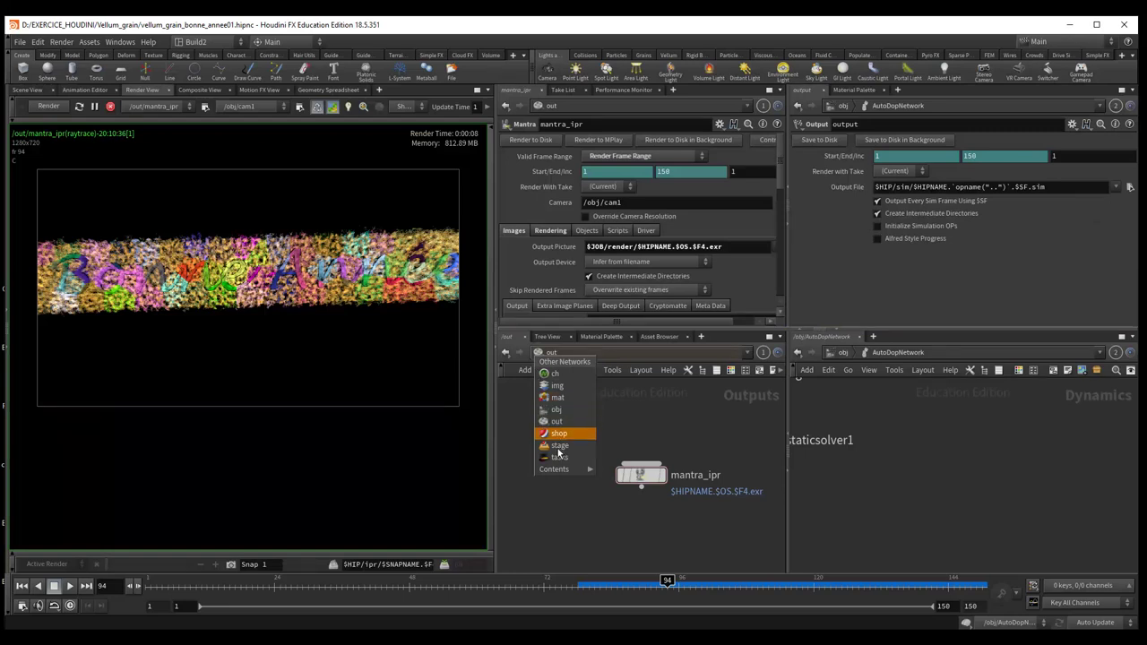
{"action": "left_click", "coordinate": [557, 409]}
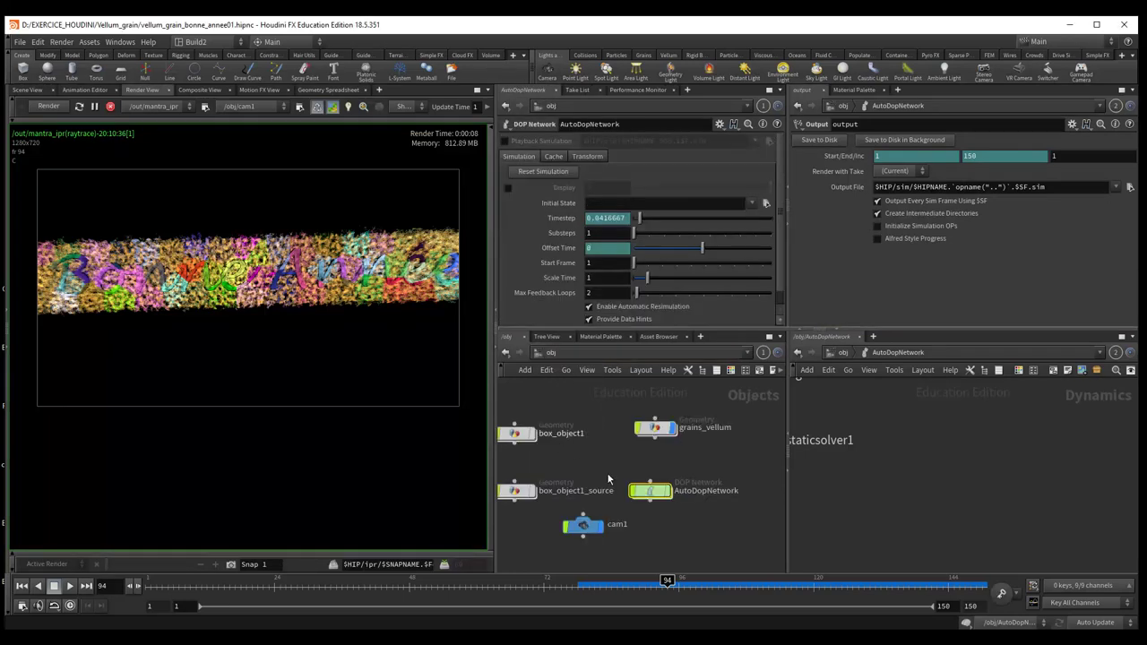
{"action": "left_click", "coordinate": [841, 355]}
{"action": "middle_click_drag", "start_coordinate": [840, 513], "coordinate": [974, 537]}
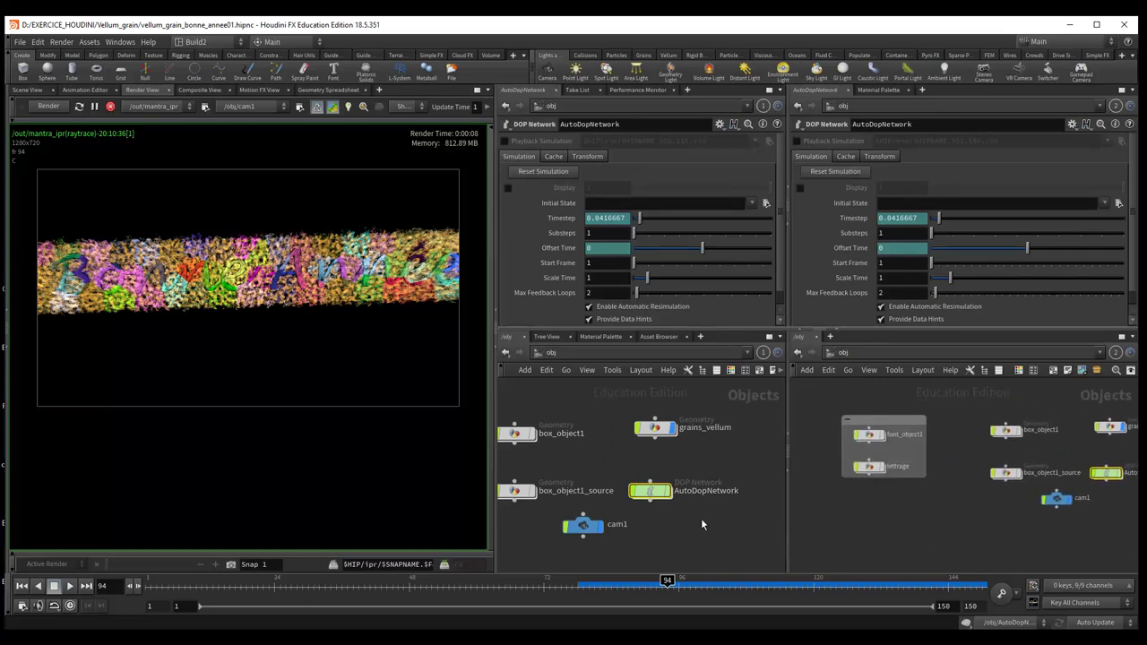
{"action": "middle_click_drag", "start_coordinate": [708, 527], "coordinate": [776, 519]}
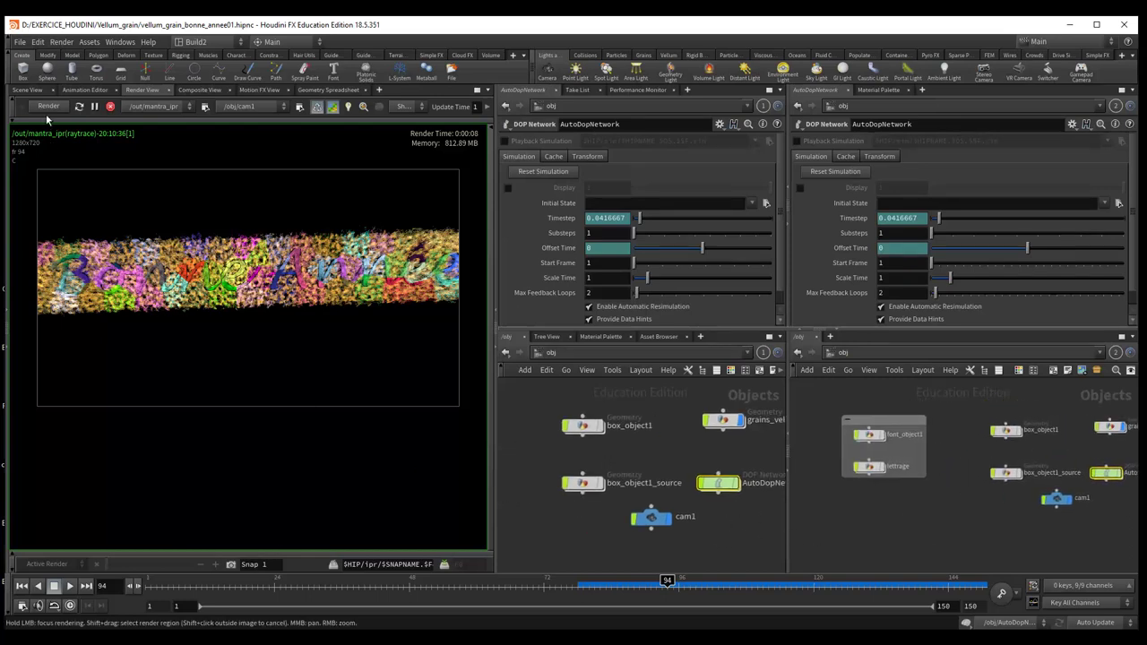
Step: Switch the left pane to the 3D Scene View and widen it
{"action": "left_click", "coordinate": [34, 89]}
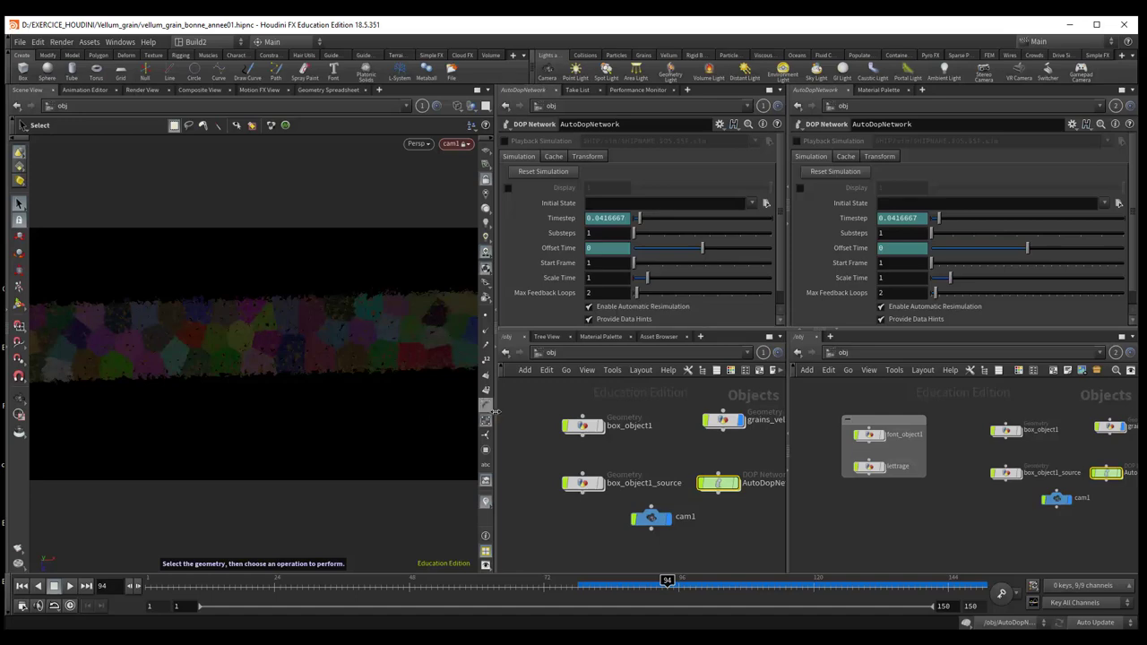
{"action": "left_click_drag", "start_coordinate": [510, 417], "coordinate": [548, 419]}
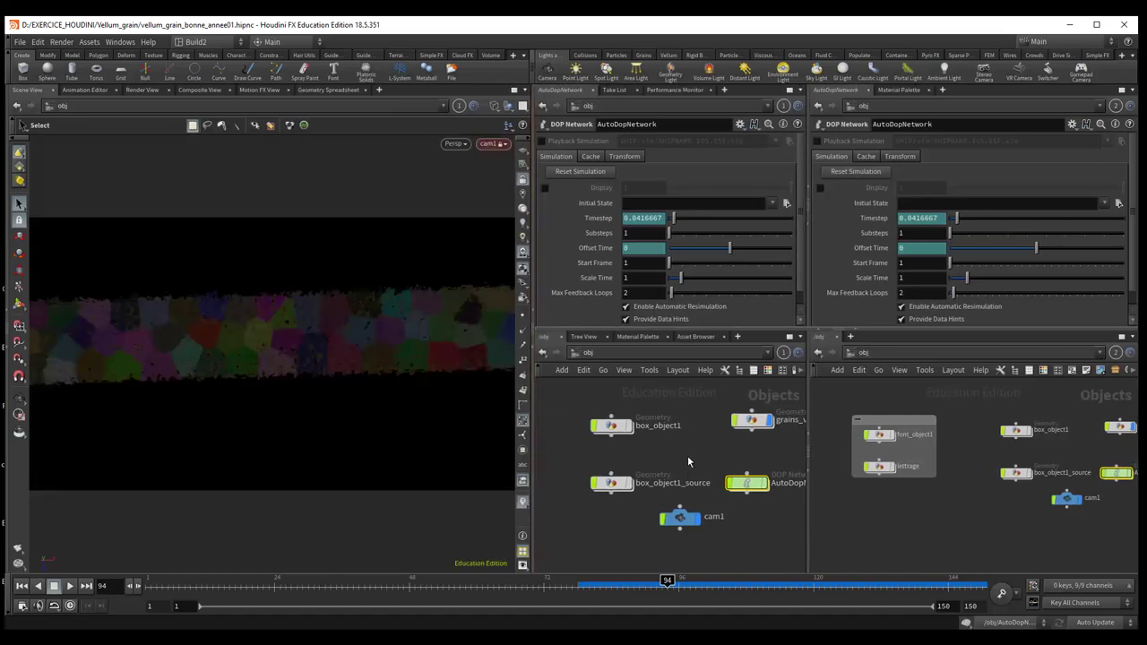
{"action": "scroll", "coordinate": [685, 456], "scroll_direction": "up", "scroll_amount": 2}
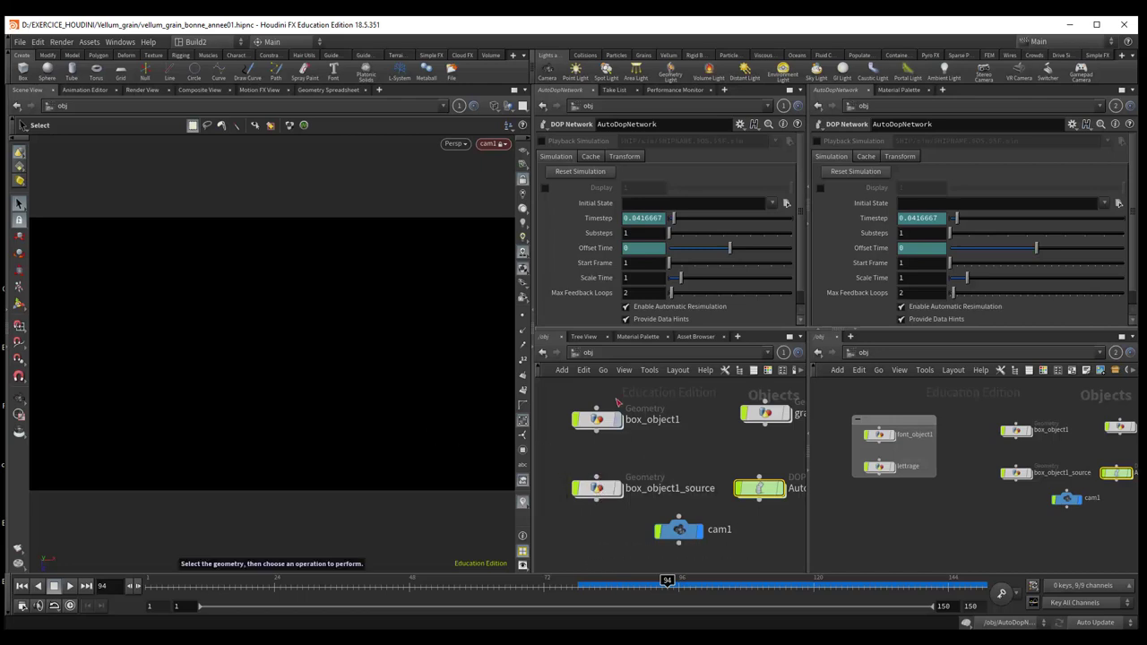
Step: Enter box_object1_source, tumble around its thin grain slab from several angles, then return to /obj
{"action": "double_click", "coordinate": [599, 492]}
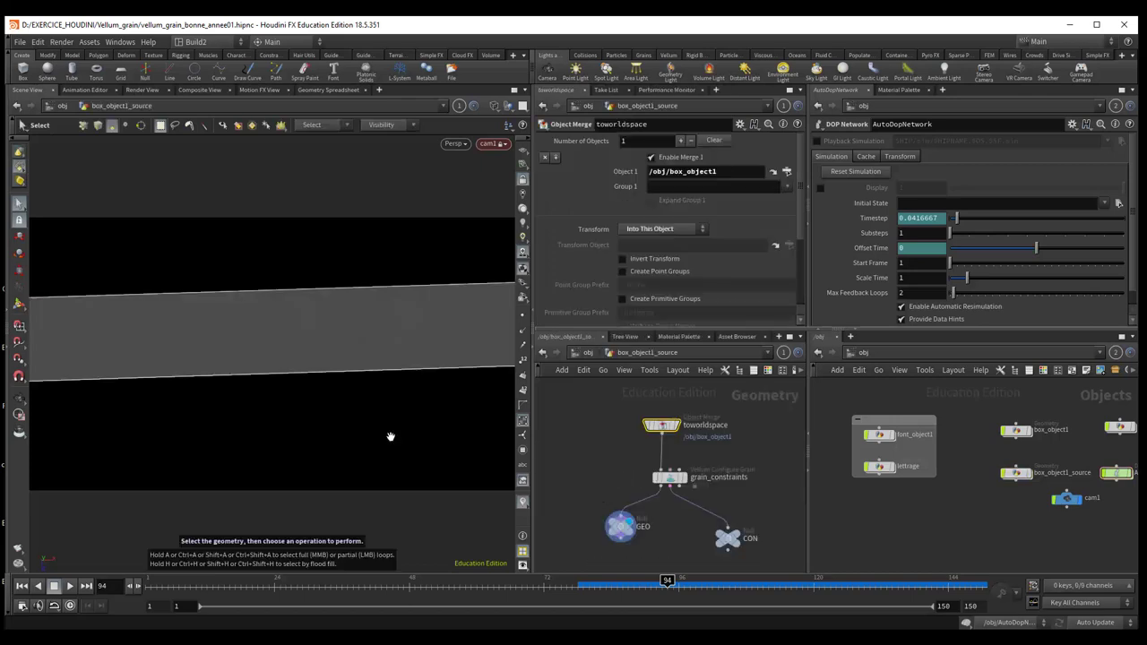
{"action": "key", "text": "Escape"}
{"action": "mouse_move", "coordinate": [424, 412]}
{"action": "left_mouse_down"}
{"action": "mouse_move", "coordinate": [425, 397]}
{"action": "mouse_move", "coordinate": [410, 395]}
{"action": "mouse_move", "coordinate": [460, 397]}
{"action": "mouse_move", "coordinate": [436, 404]}
{"action": "left_mouse_up"}
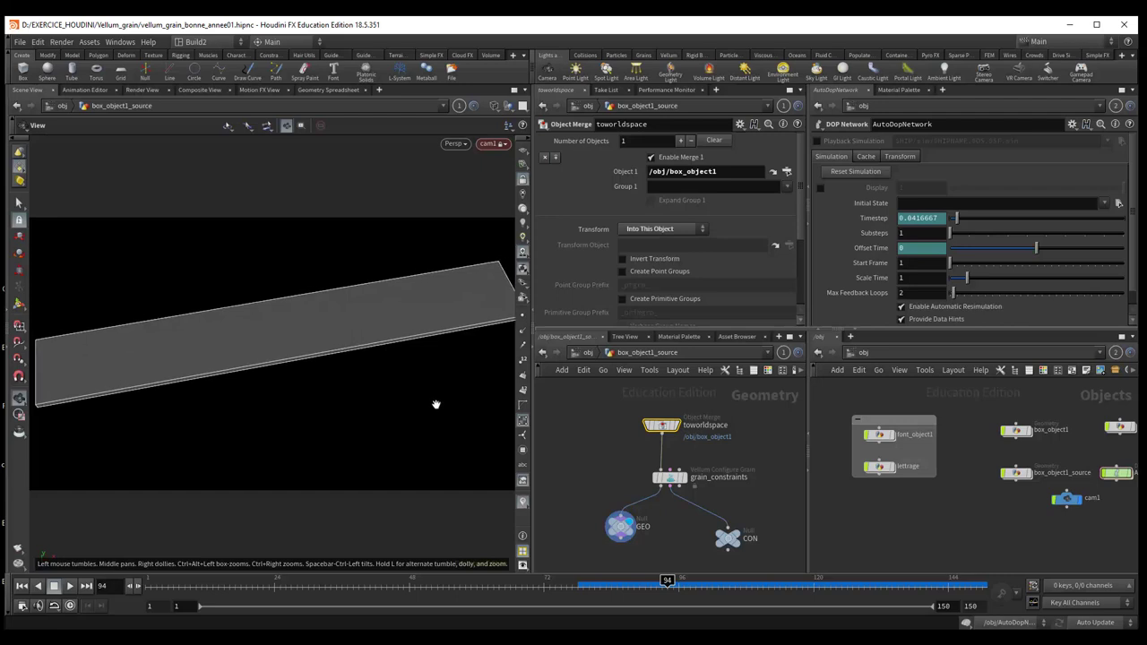
{"action": "scroll", "coordinate": [426, 438], "scroll_direction": "up", "scroll_amount": 3}
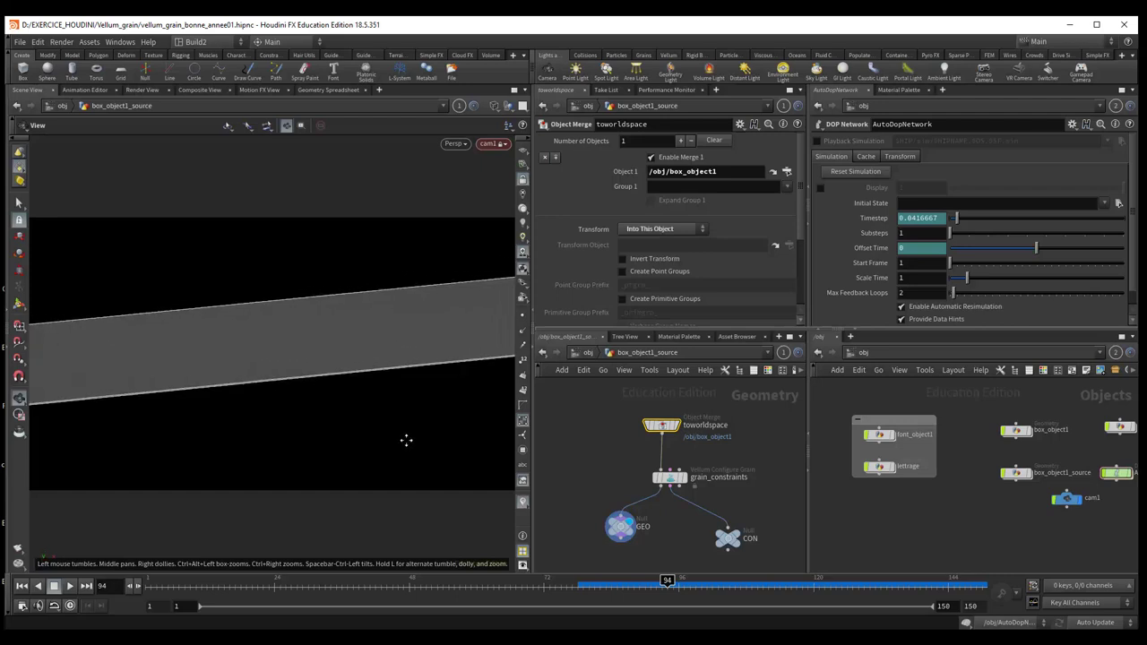
{"action": "key", "text": "s"}
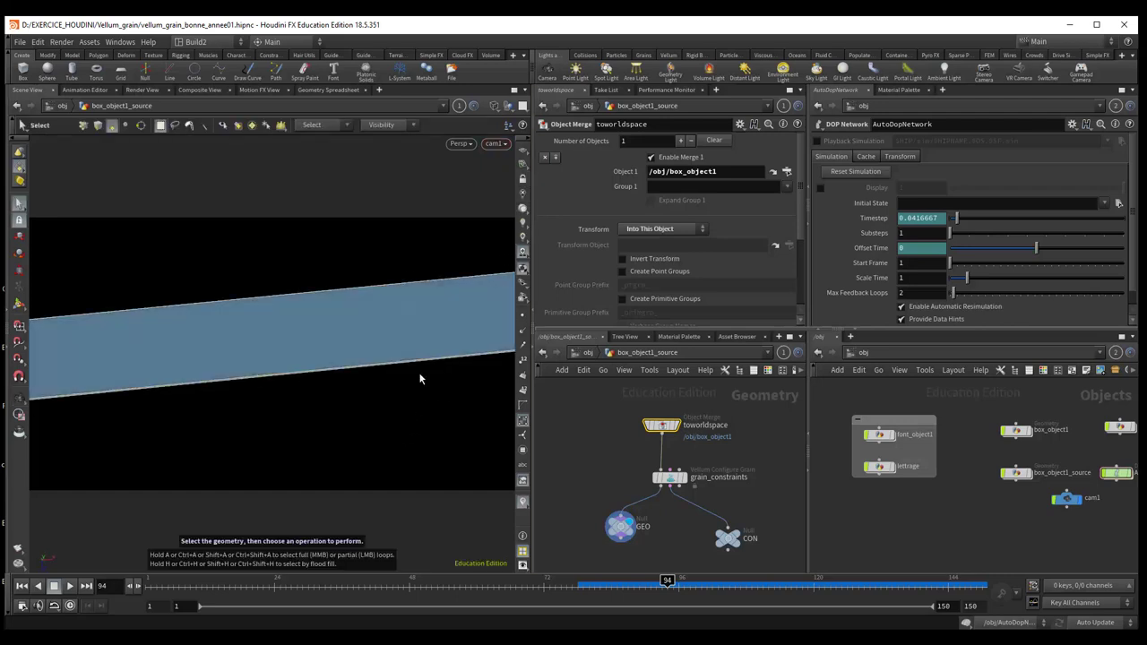
{"action": "key", "text": "Escape"}
{"action": "mouse_move", "coordinate": [361, 418]}
{"action": "left_mouse_down"}
{"action": "mouse_move", "coordinate": [368, 402]}
{"action": "mouse_move", "coordinate": [360, 412]}
{"action": "mouse_move", "coordinate": [350, 399]}
{"action": "left_mouse_up"}
{"action": "key", "text": "s"}
{"action": "key", "text": "Escape"}
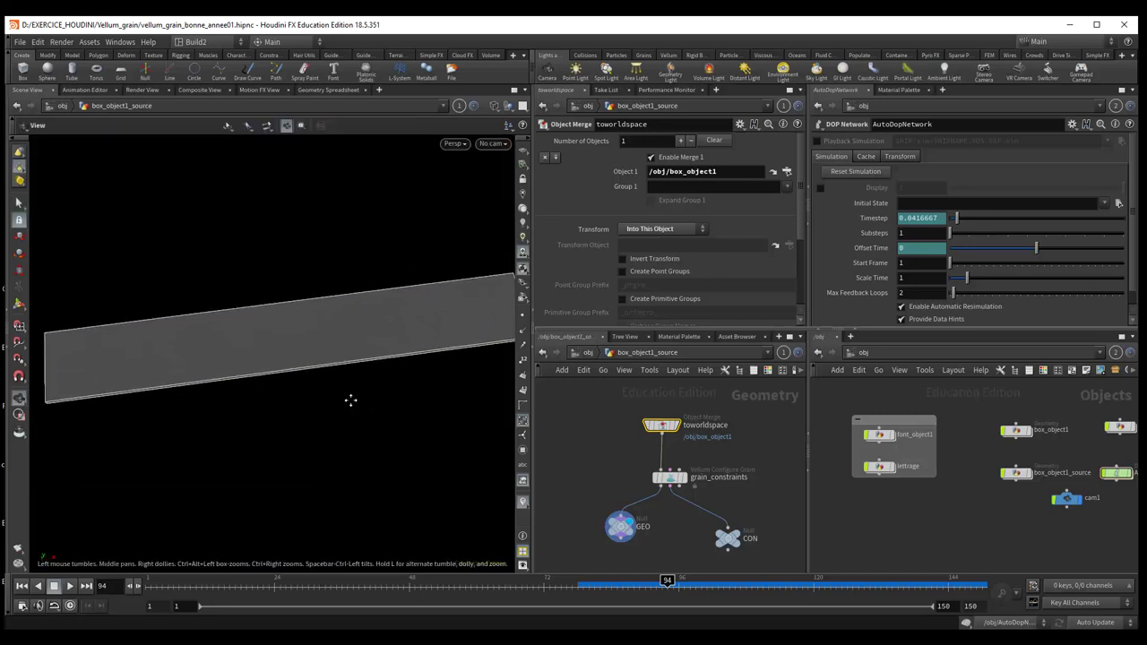
{"action": "key", "text": "s"}
{"action": "scroll", "coordinate": [641, 458], "scroll_direction": "up", "scroll_amount": 2}
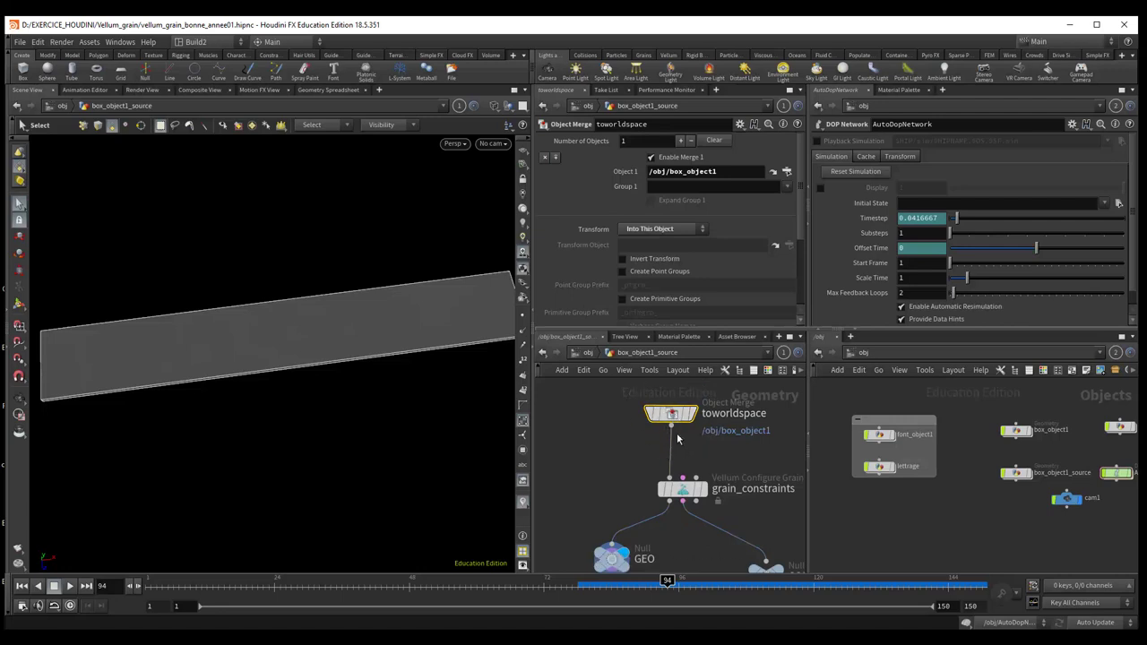
{"action": "left_click", "coordinate": [586, 353]}
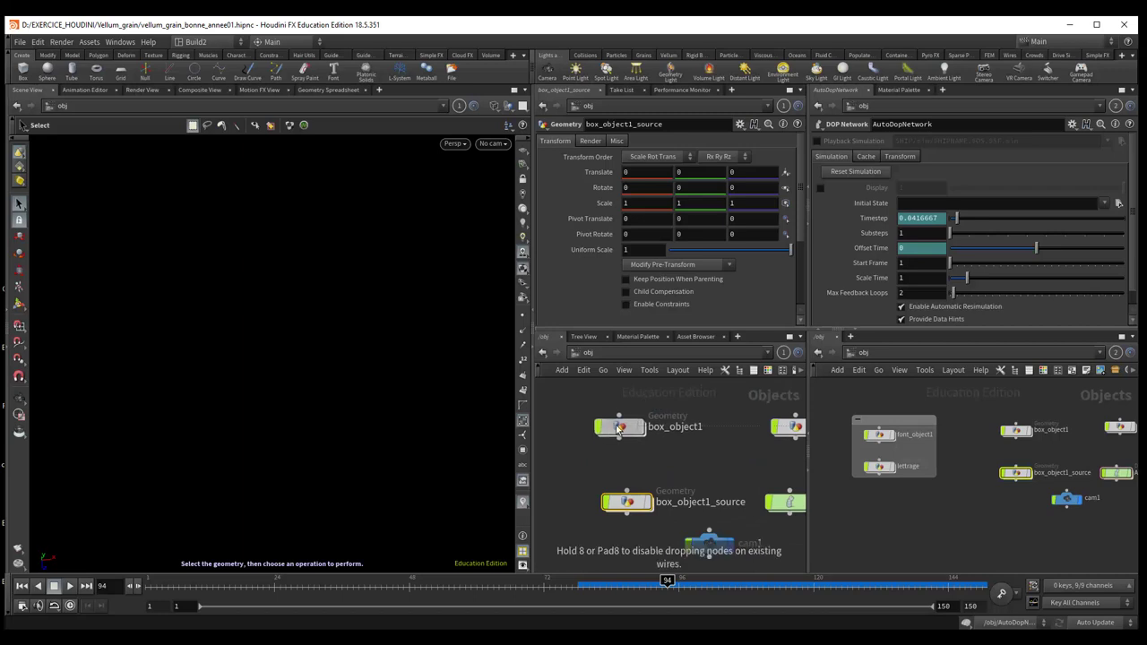
Step: Inspect box_object1's stretched box1 (scale 125.411, 1.42483, 18.7431) in the viewport
{"action": "left_click", "coordinate": [617, 429]}
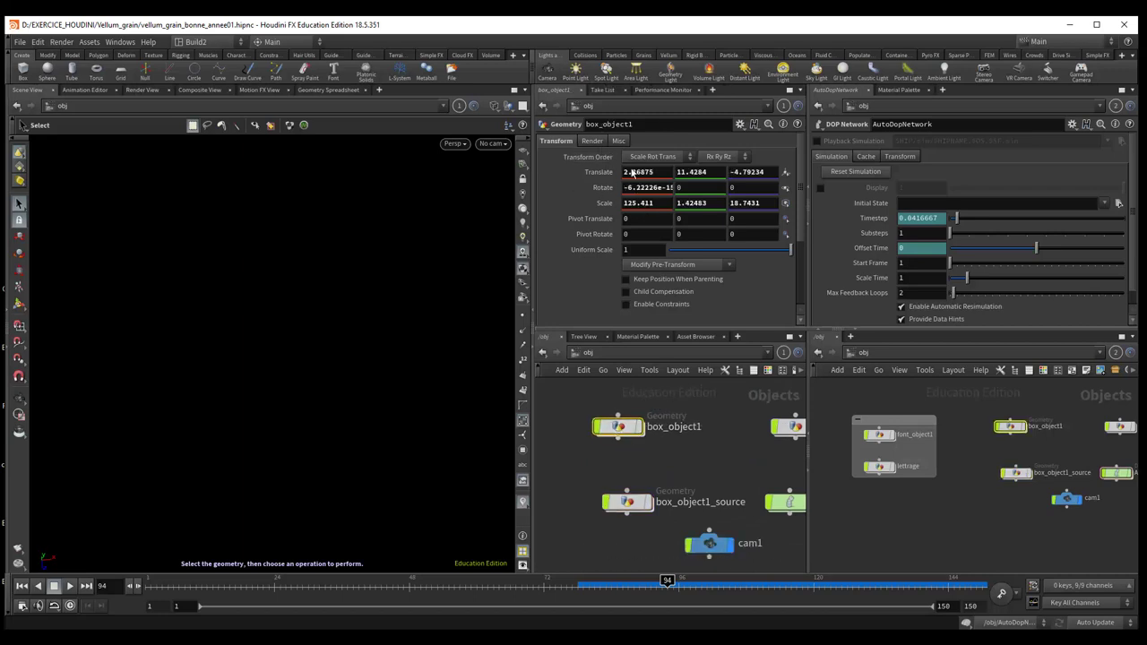
{"action": "double_click", "coordinate": [616, 429]}
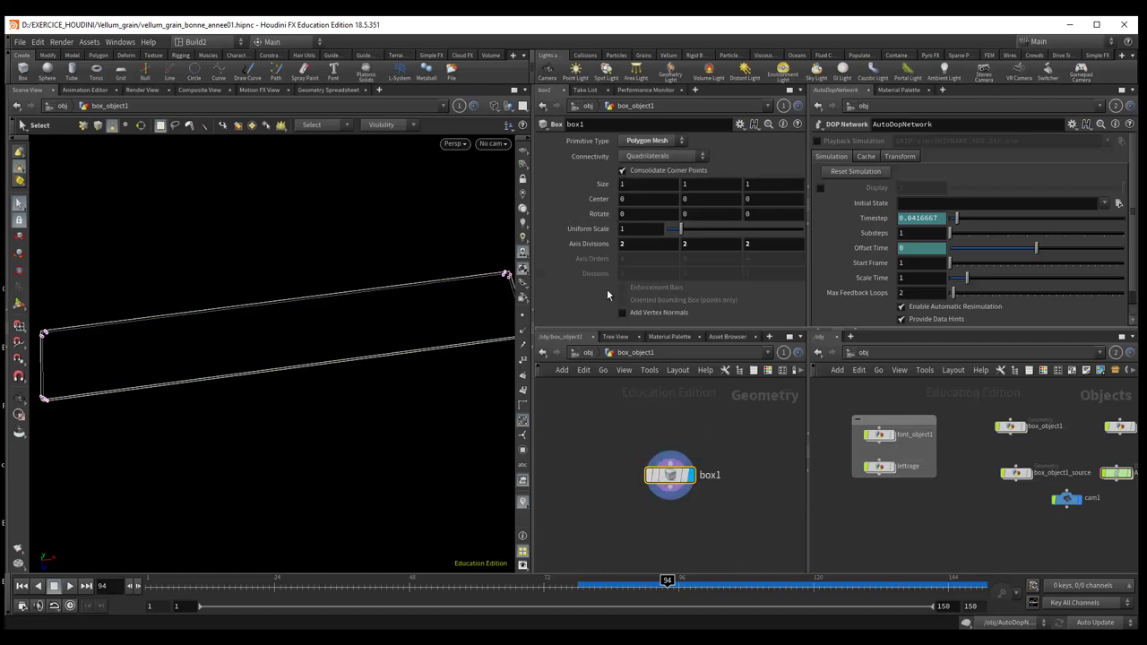
{"action": "key", "text": "Escape"}
{"action": "mouse_move", "coordinate": [315, 348]}
{"action": "left_mouse_down"}
{"action": "mouse_move", "coordinate": [338, 316]}
{"action": "mouse_move", "coordinate": [317, 328]}
{"action": "mouse_move", "coordinate": [390, 313]}
{"action": "left_mouse_up"}
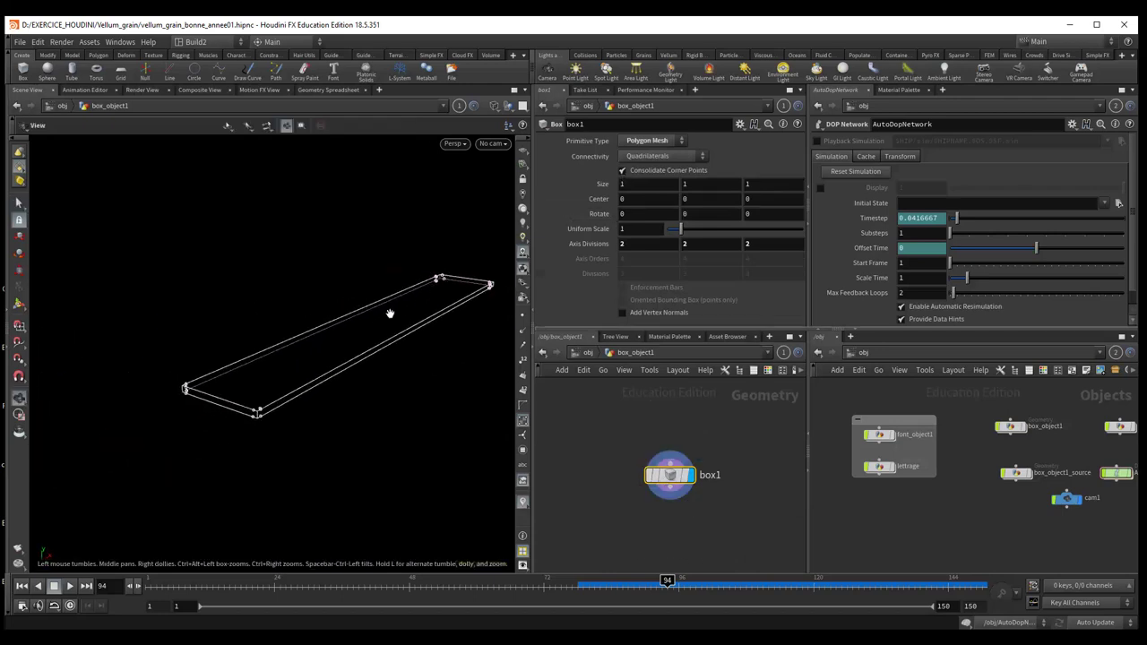
{"action": "scroll", "coordinate": [358, 328], "scroll_direction": "up", "scroll_amount": 3}
{"action": "scroll", "coordinate": [315, 319], "scroll_direction": "up", "scroll_amount": 2}
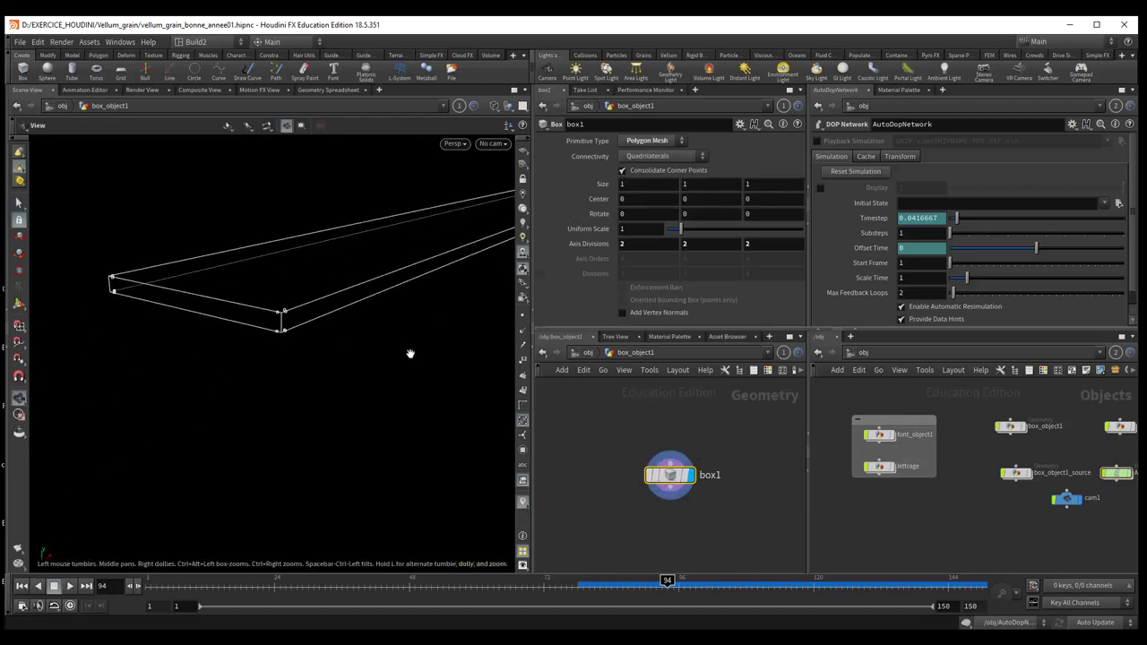
{"action": "middle_click_drag", "start_coordinate": [410, 353], "coordinate": [336, 435]}
{"action": "scroll", "coordinate": [344, 430], "scroll_direction": "up", "scroll_amount": 2}
{"action": "key", "text": "s"}
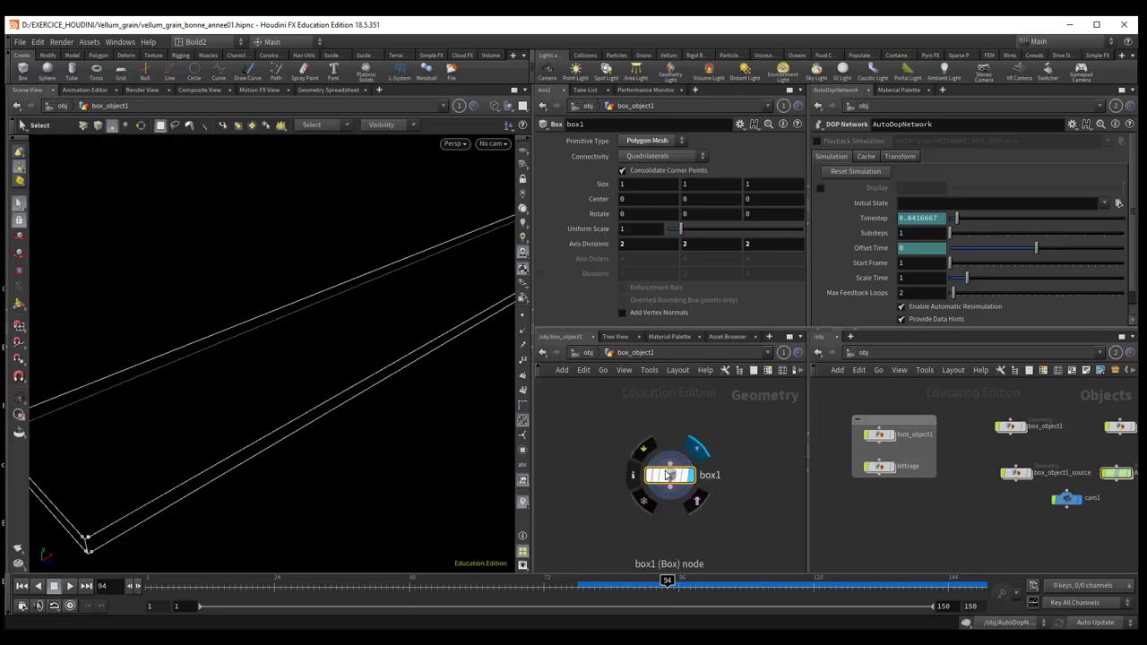
Step: Return to the object level and widen the left network pane
{"action": "left_click", "coordinate": [588, 355]}
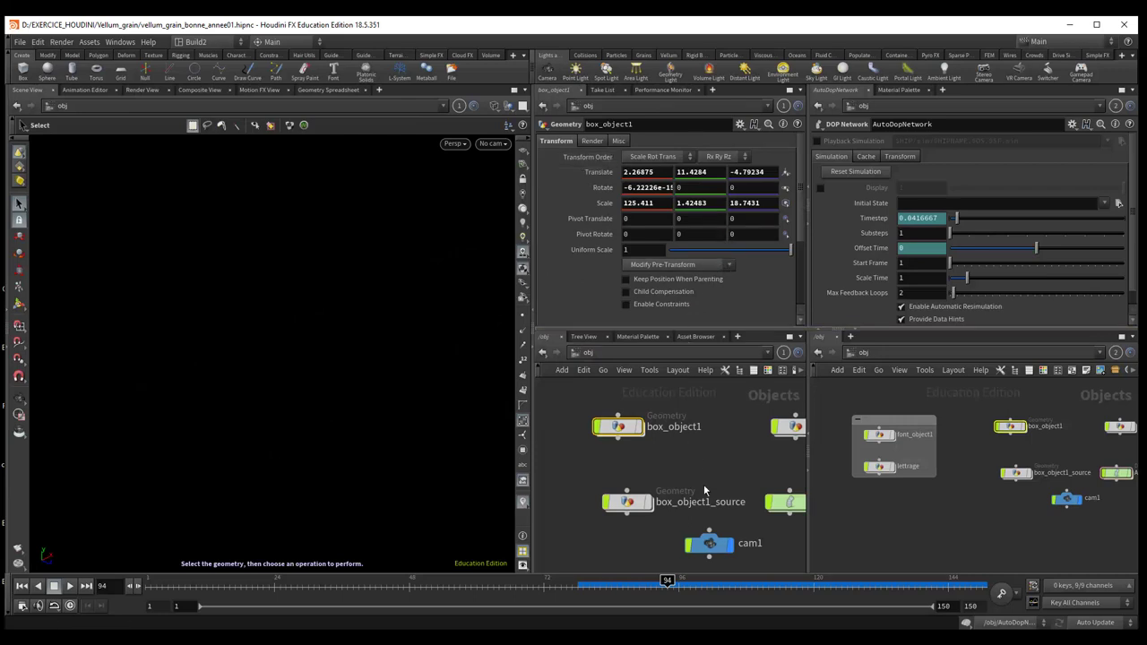
{"action": "middle_click_drag", "start_coordinate": [732, 467], "coordinate": [706, 460]}
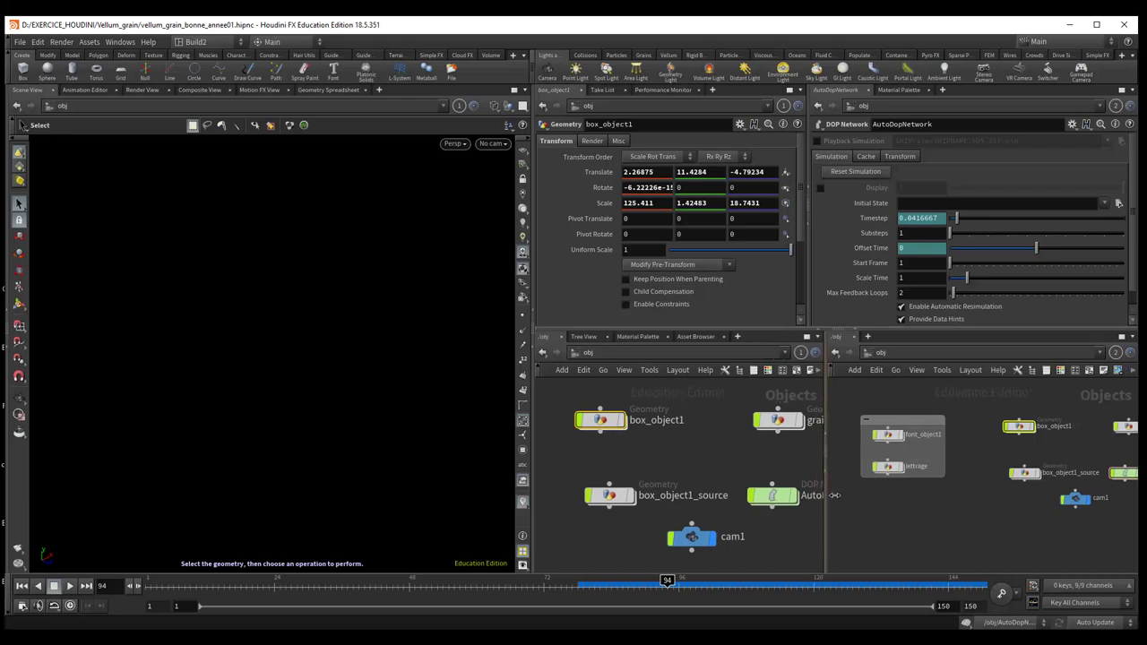
{"action": "left_click_drag", "start_coordinate": [808, 494], "coordinate": [836, 475]}
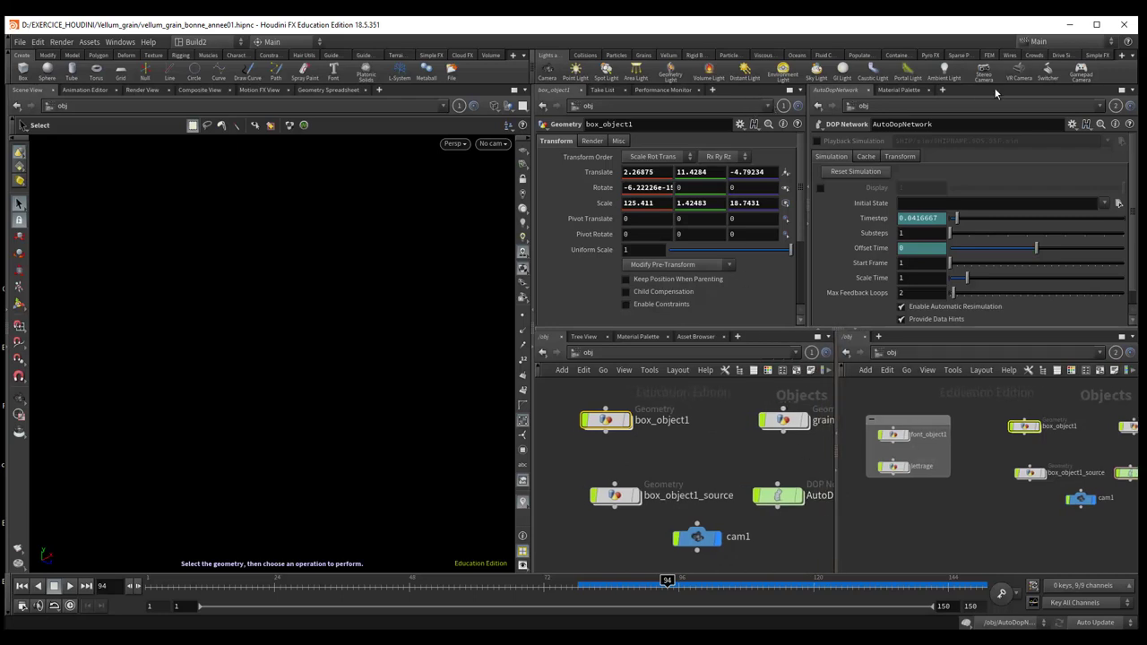
Step: Show the Vellum shelf and move box_object1_source higher in the object network
{"action": "left_click", "coordinate": [668, 56]}
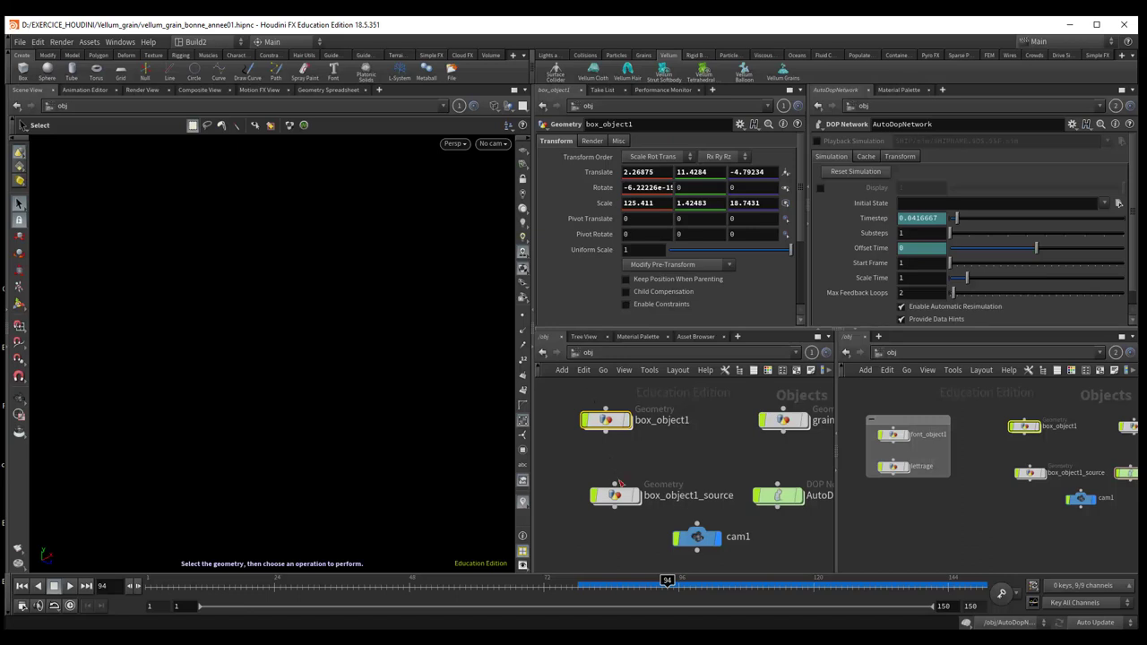
{"action": "left_click_drag", "start_coordinate": [615, 498], "coordinate": [606, 481]}
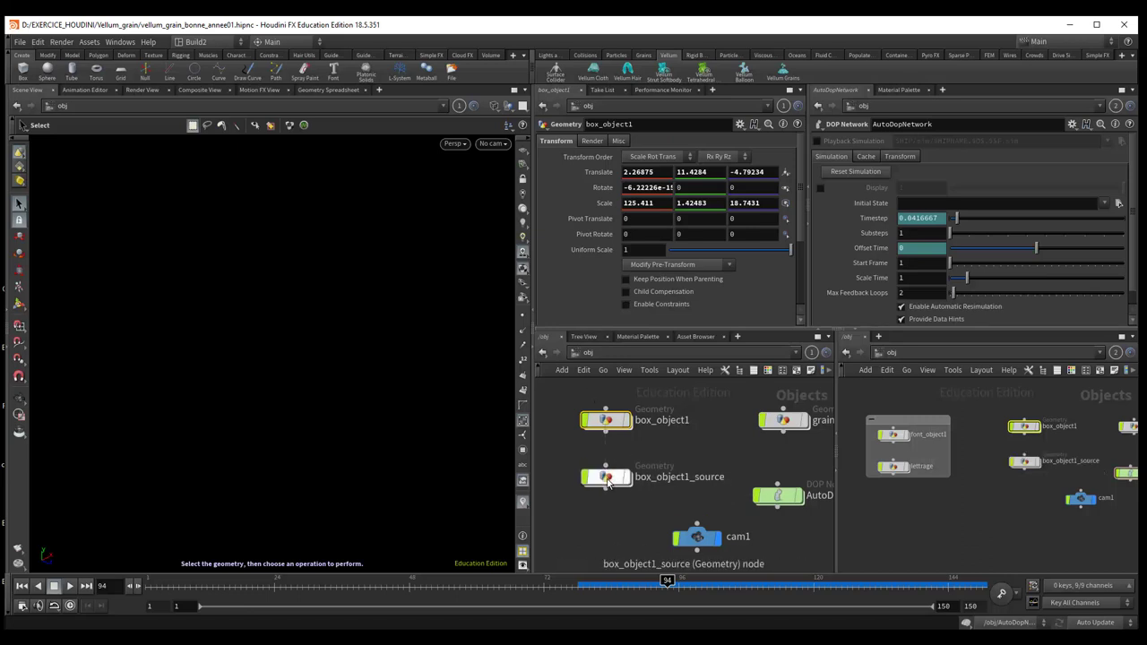
Step: Enter box_object1_source, view grain_constraints (grain size 0.2, mass 0.1), and drag a wire from toworldspace
{"action": "left_click", "coordinate": [607, 479]}
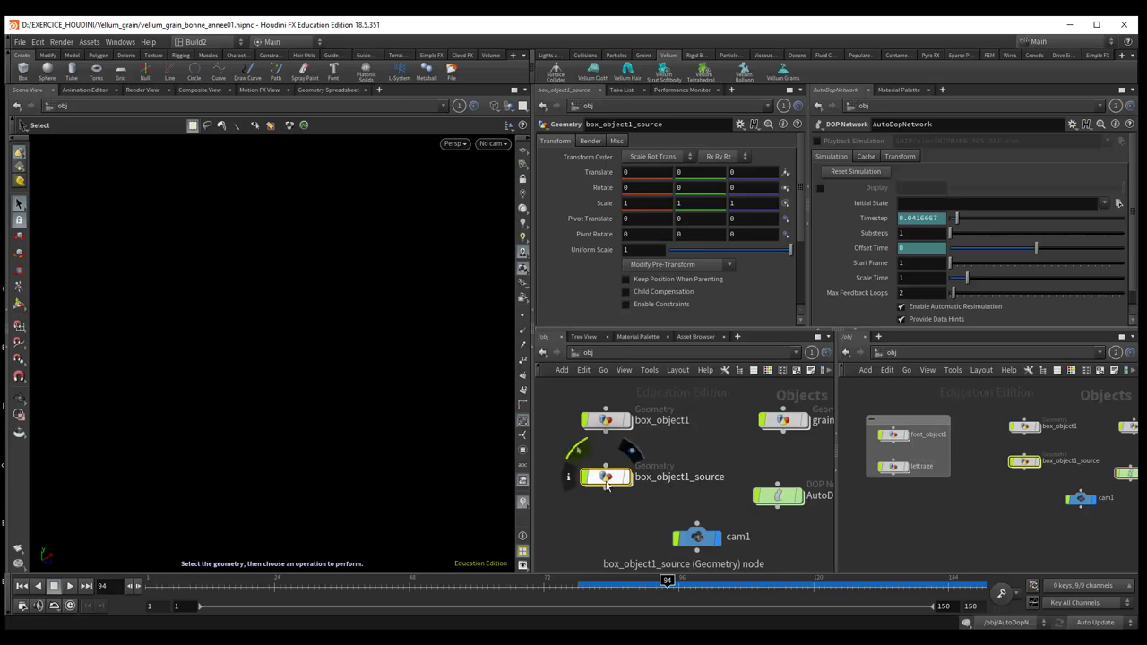
{"action": "double_click", "coordinate": [607, 479]}
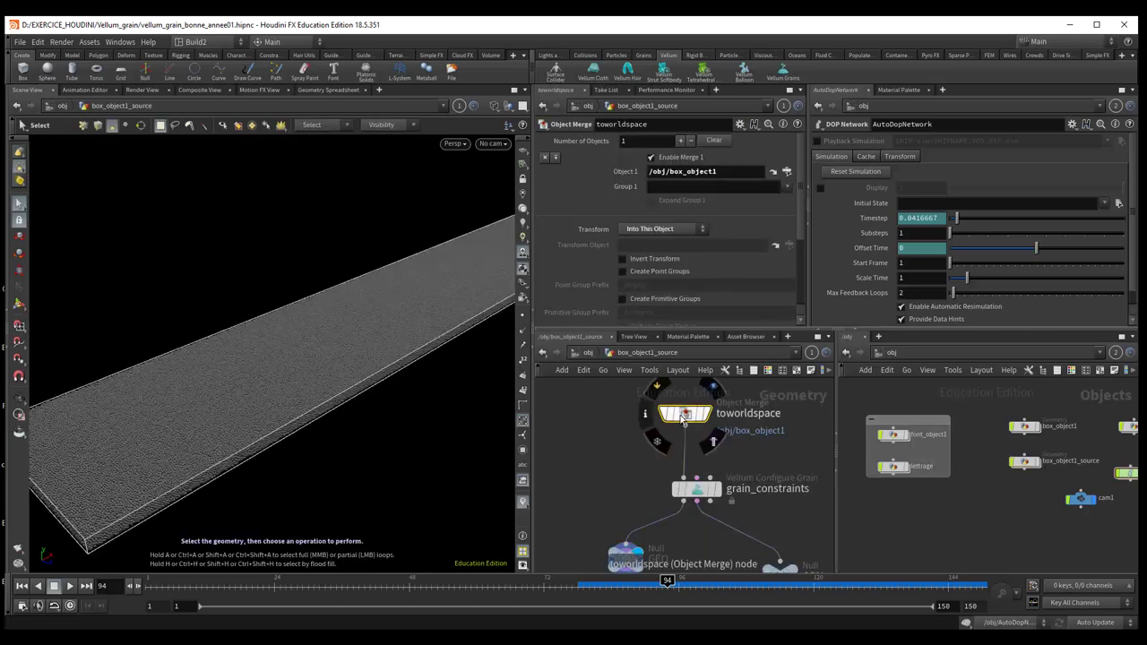
{"action": "left_click_drag", "start_coordinate": [683, 429], "coordinate": [682, 435]}
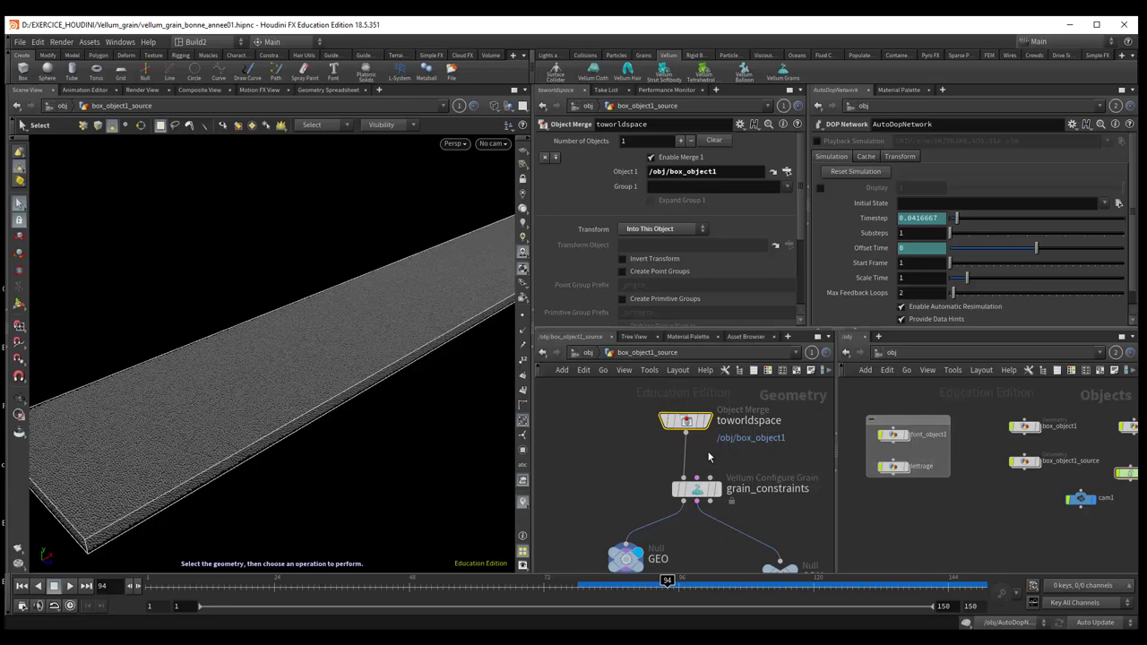
{"action": "middle_click_drag", "start_coordinate": [708, 456], "coordinate": [700, 432]}
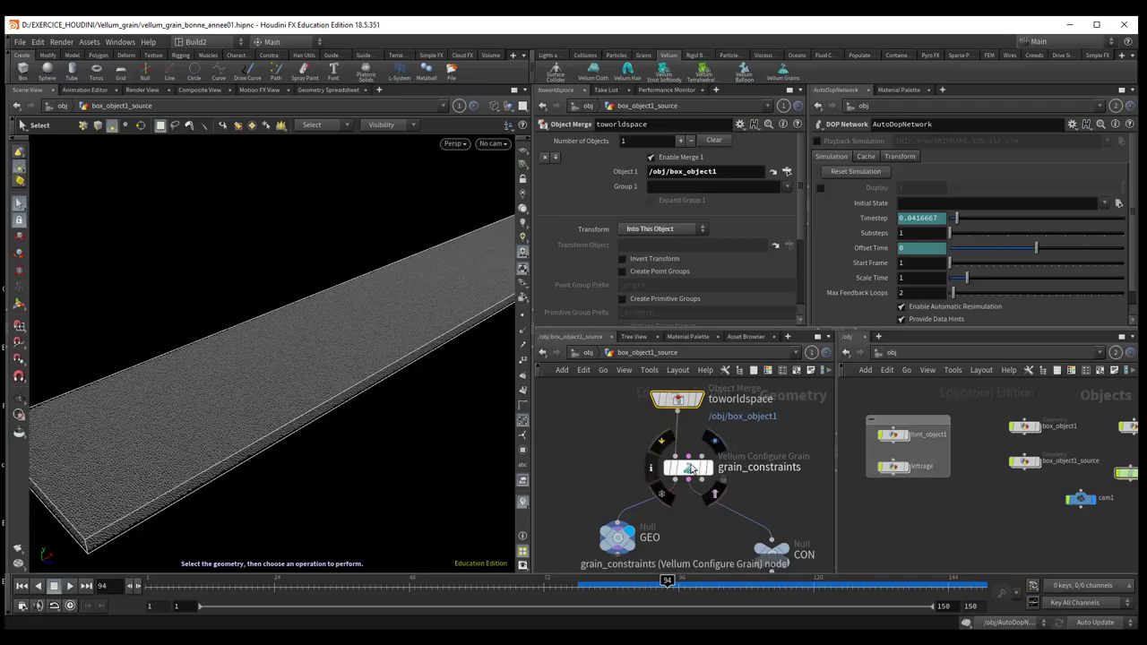
{"action": "left_click", "coordinate": [690, 469]}
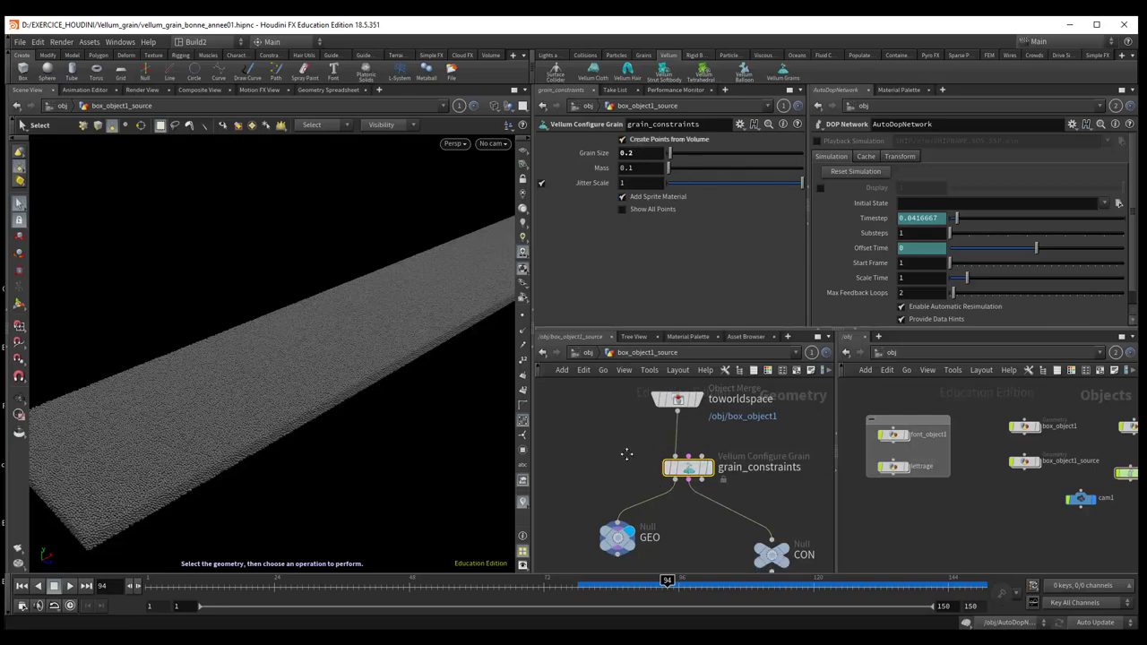
{"action": "middle_click_drag", "start_coordinate": [626, 454], "coordinate": [578, 453]}
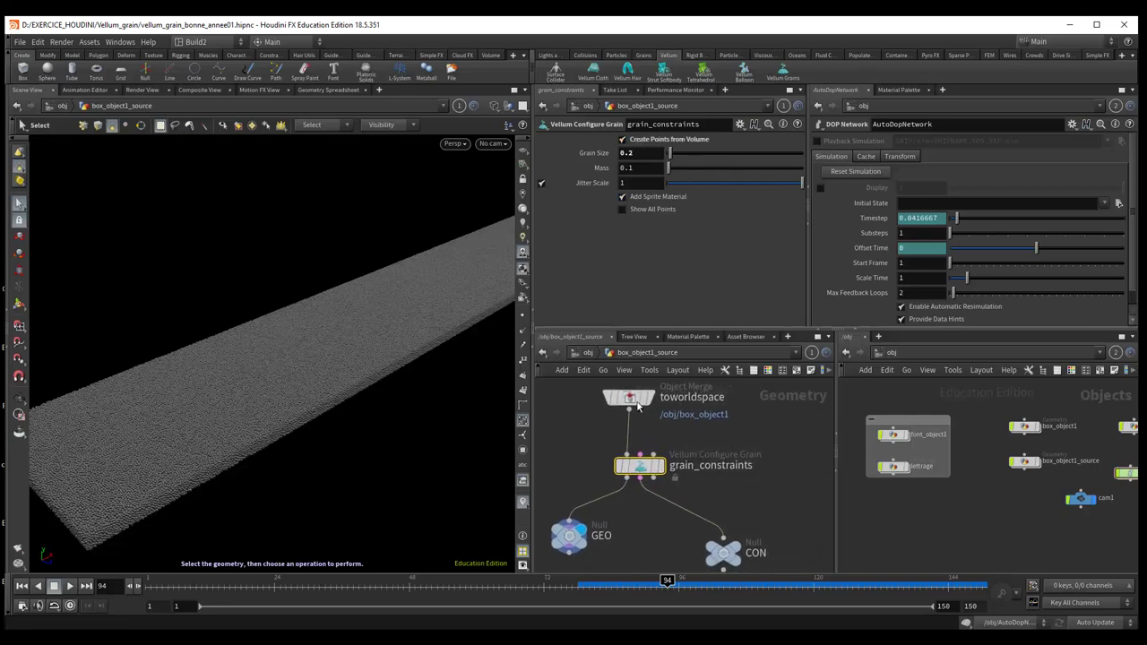
{"action": "mouse_move", "coordinate": [637, 403]}
{"action": "left_mouse_down"}
{"action": "mouse_move", "coordinate": [691, 405]}
{"action": "mouse_move", "coordinate": [753, 448]}
{"action": "left_mouse_up"}
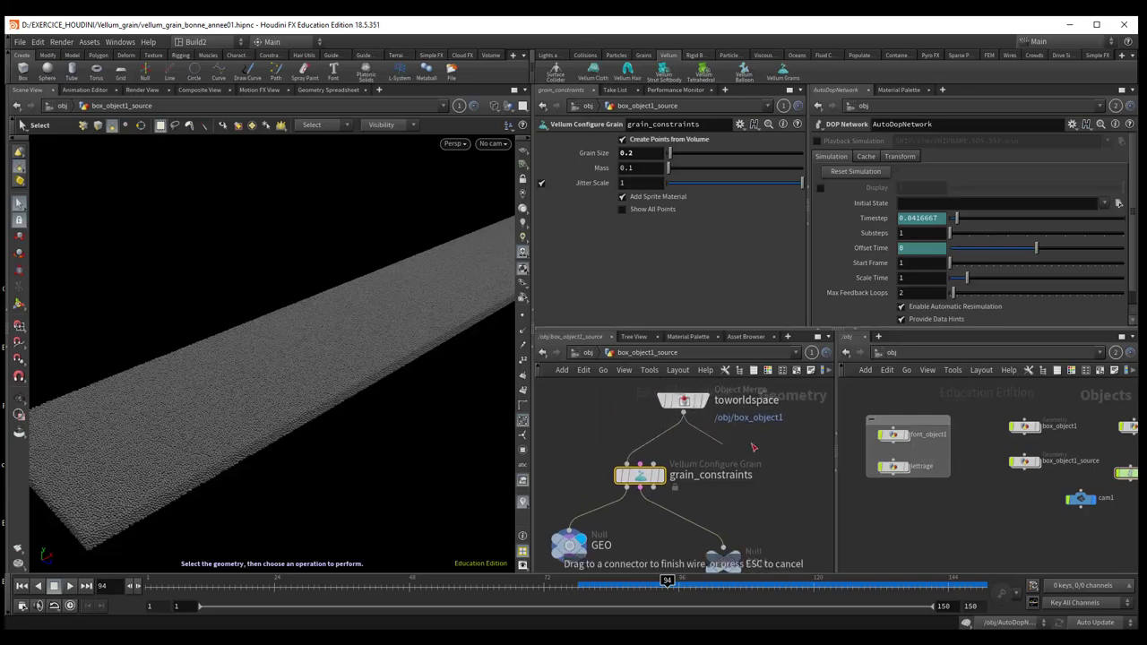
Step: Add a Vellum Configure Balloon setup, placing vellumcloth1 and vellumpressure1 fed from toworldspace
{"action": "key", "text": "Tab"}
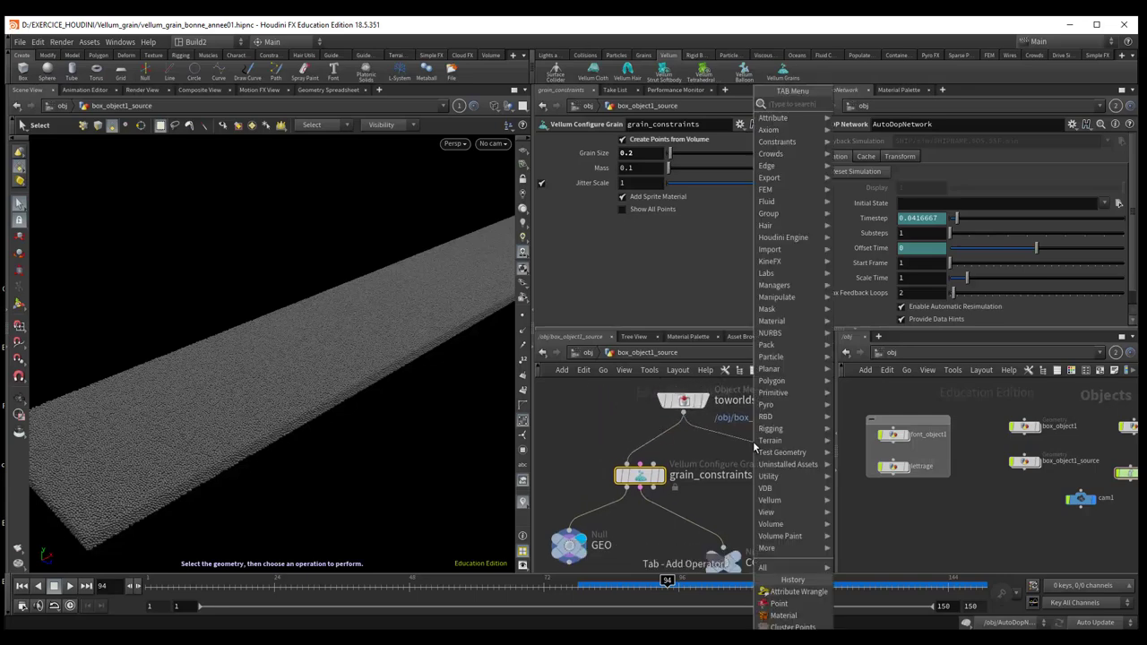
{"action": "type", "text": "vellum"}
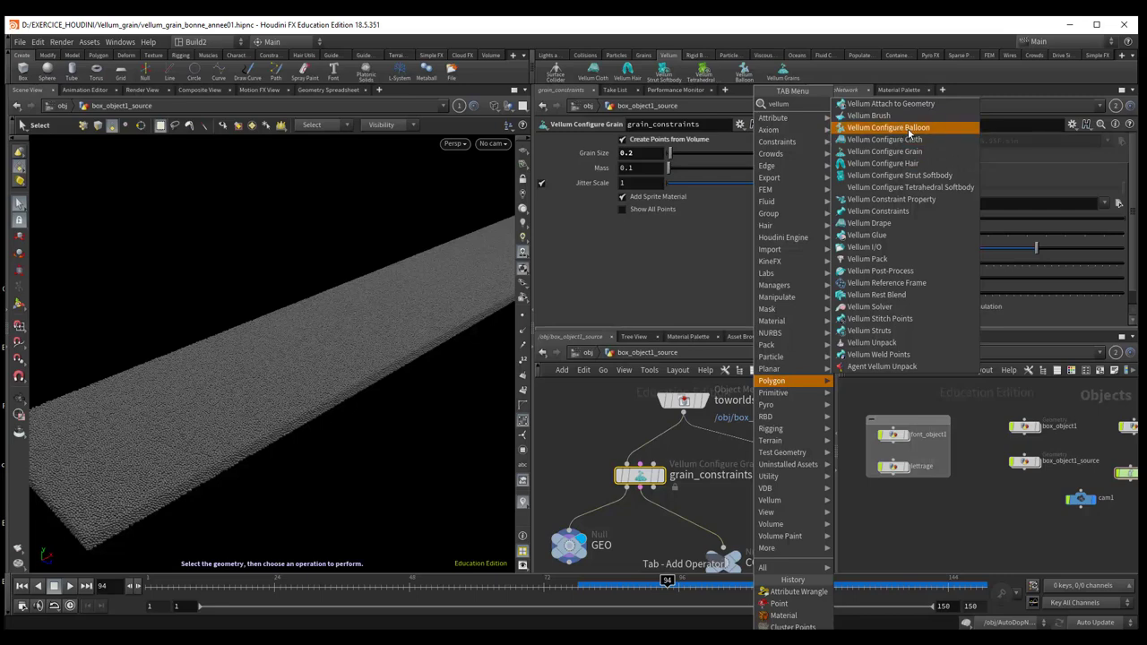
{"action": "key", "text": "Escape"}
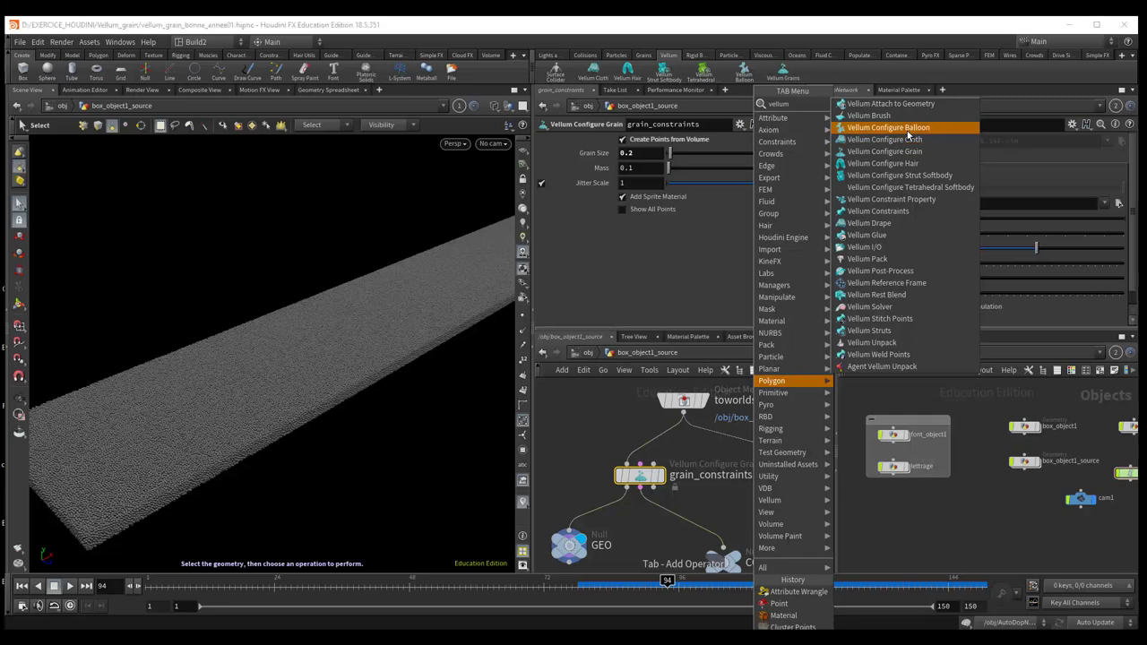
{"action": "left_click", "coordinate": [752, 448]}
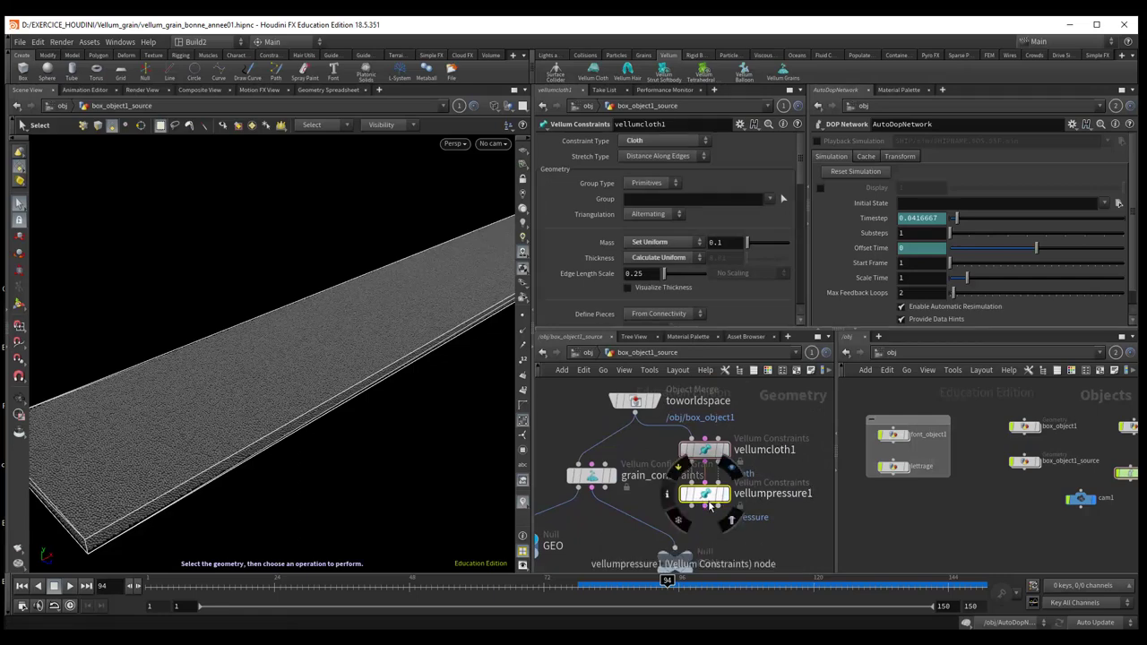
Step: Delete the vellumcloth1 and vellumpressure1 balloon nodes
{"action": "left_click_drag", "start_coordinate": [708, 504], "coordinate": [741, 496]}
{"action": "left_click_drag", "start_coordinate": [704, 450], "coordinate": [741, 450]}
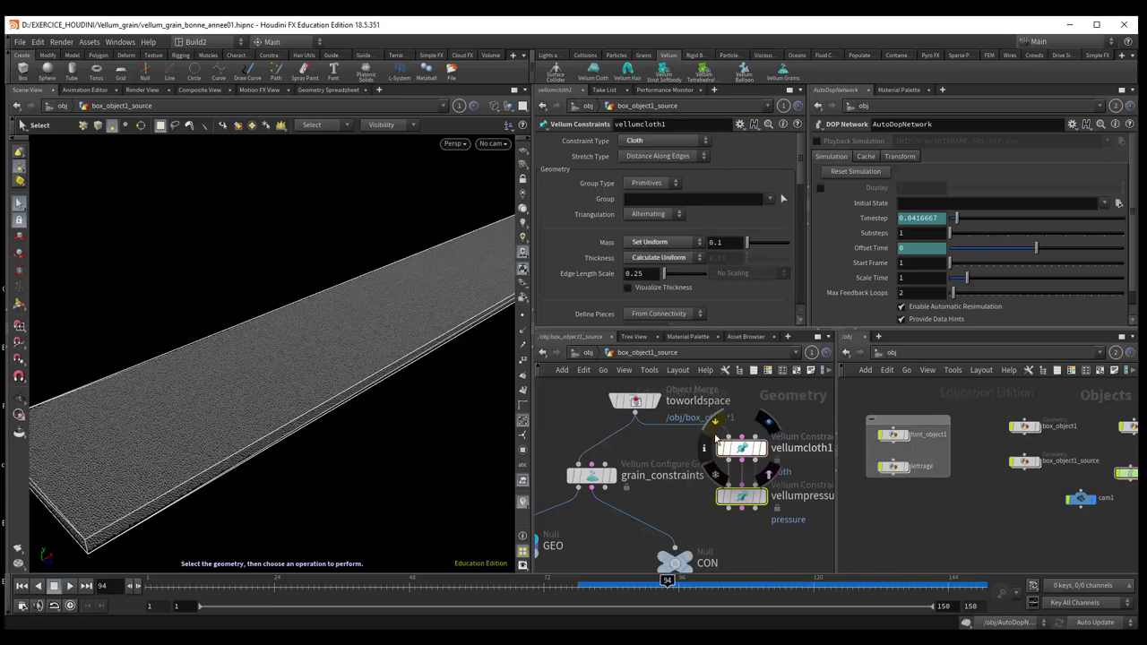
{"action": "mouse_move", "coordinate": [823, 527]}
{"action": "left_mouse_down"}
{"action": "mouse_move", "coordinate": [742, 444]}
{"action": "mouse_move", "coordinate": [745, 455]}
{"action": "left_mouse_up"}
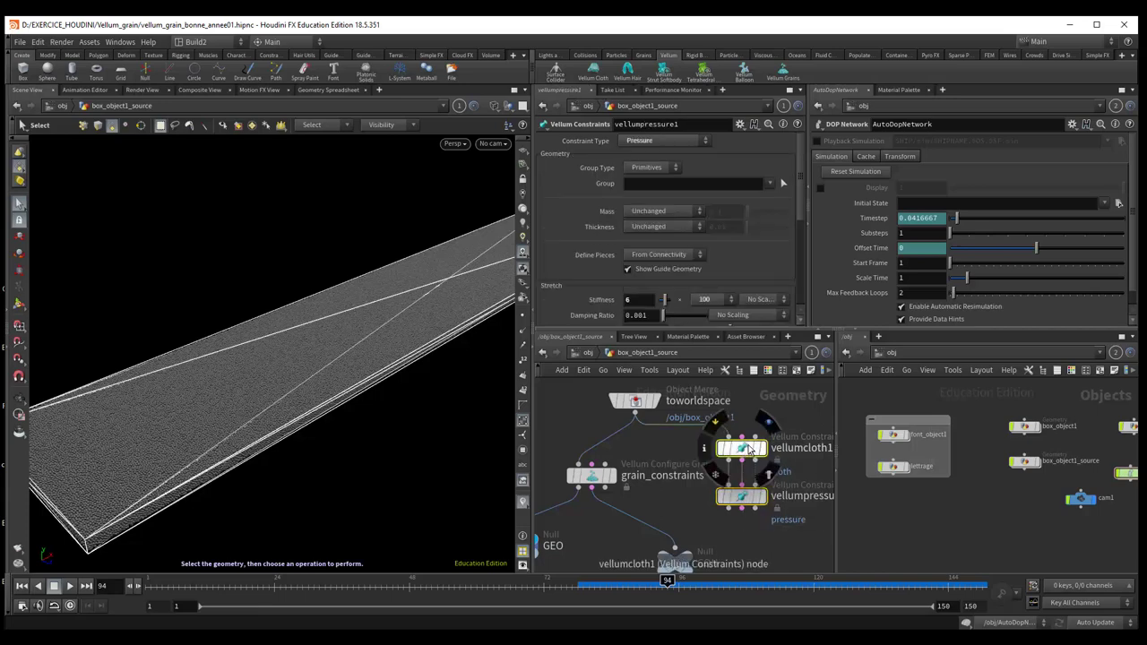
{"action": "key", "text": "Delete"}
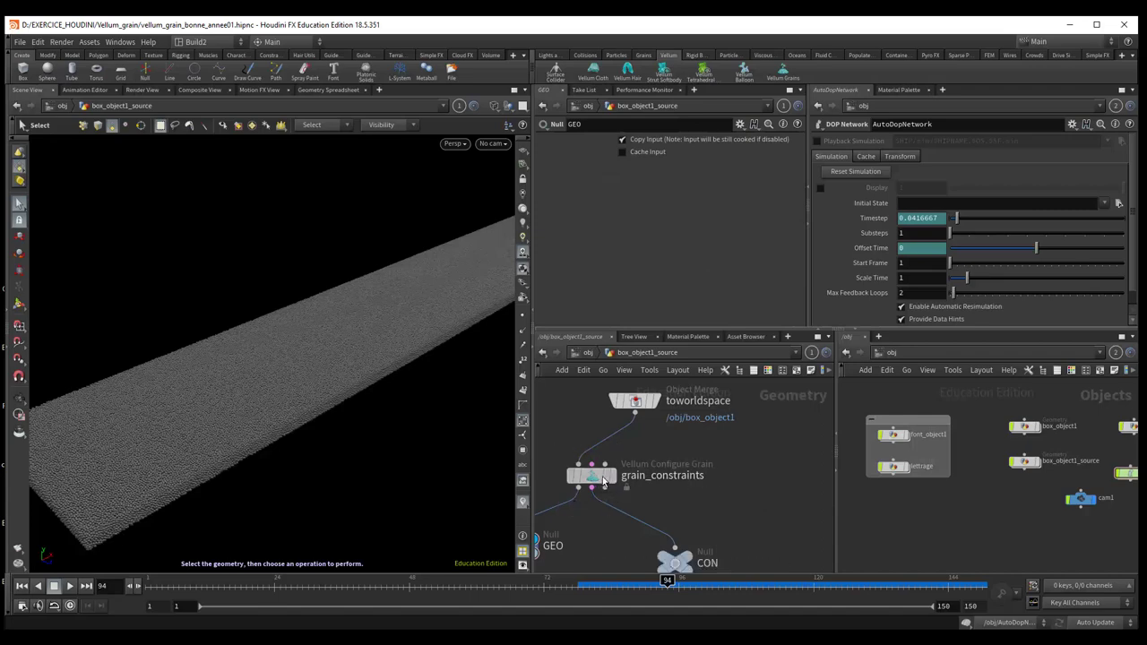
Step: Reposition grain_constraints and show its parameters (grain size 0.2, mass 0.1)
{"action": "left_click_drag", "start_coordinate": [600, 482], "coordinate": [643, 475]}
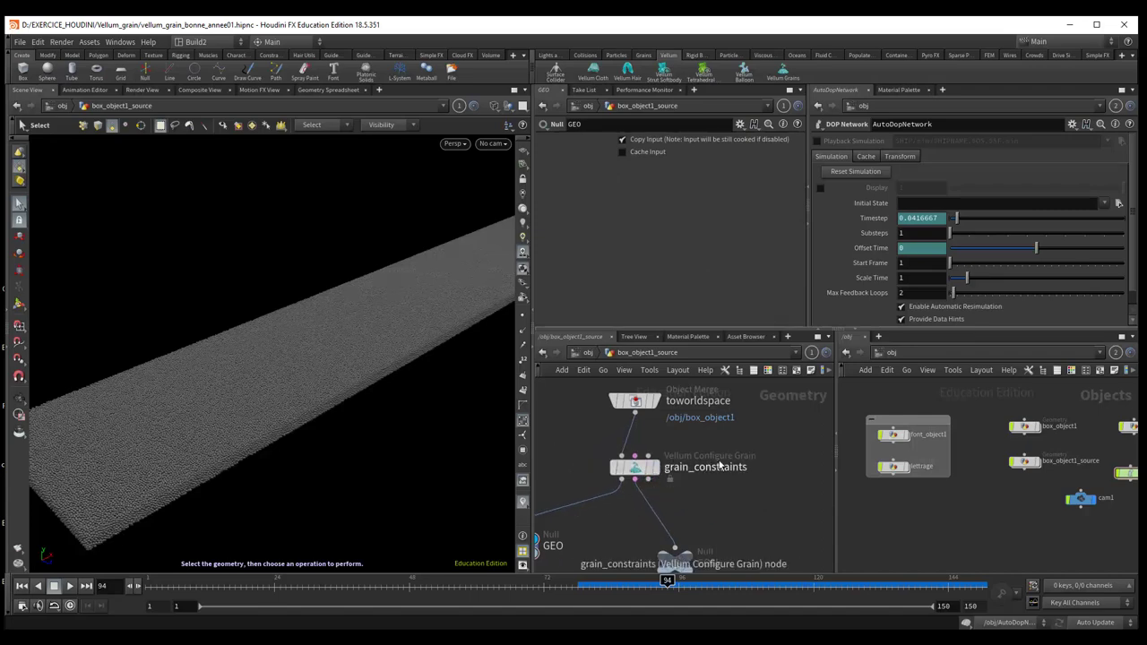
{"action": "left_click", "coordinate": [634, 467]}
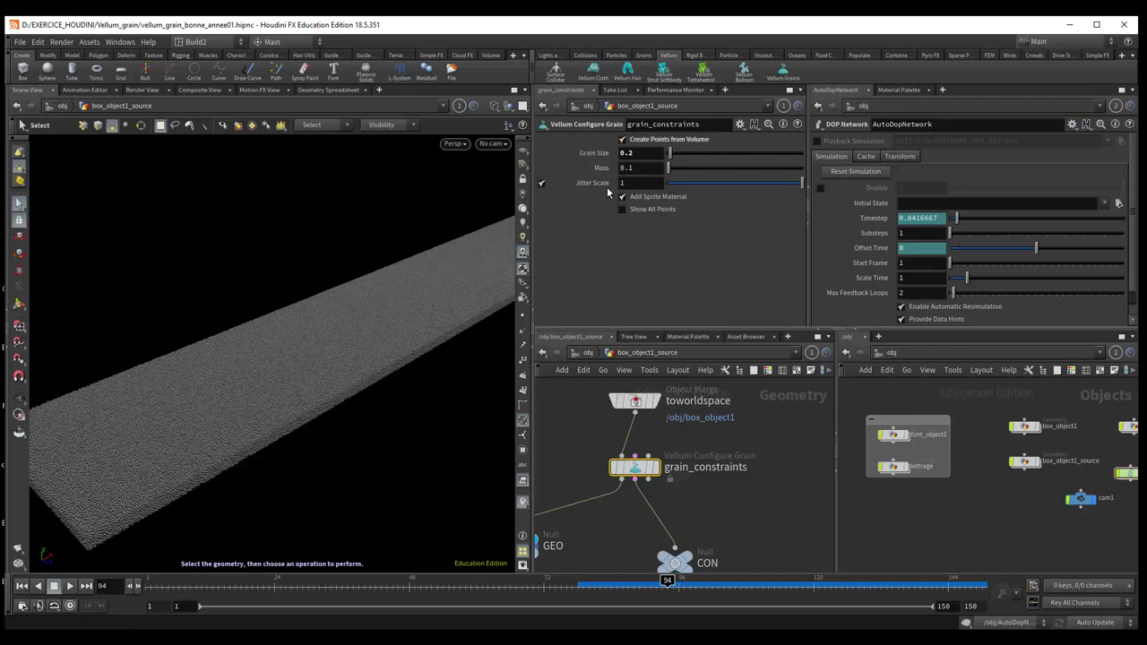
{"action": "middle_click_drag", "start_coordinate": [725, 434], "coordinate": [759, 428]}
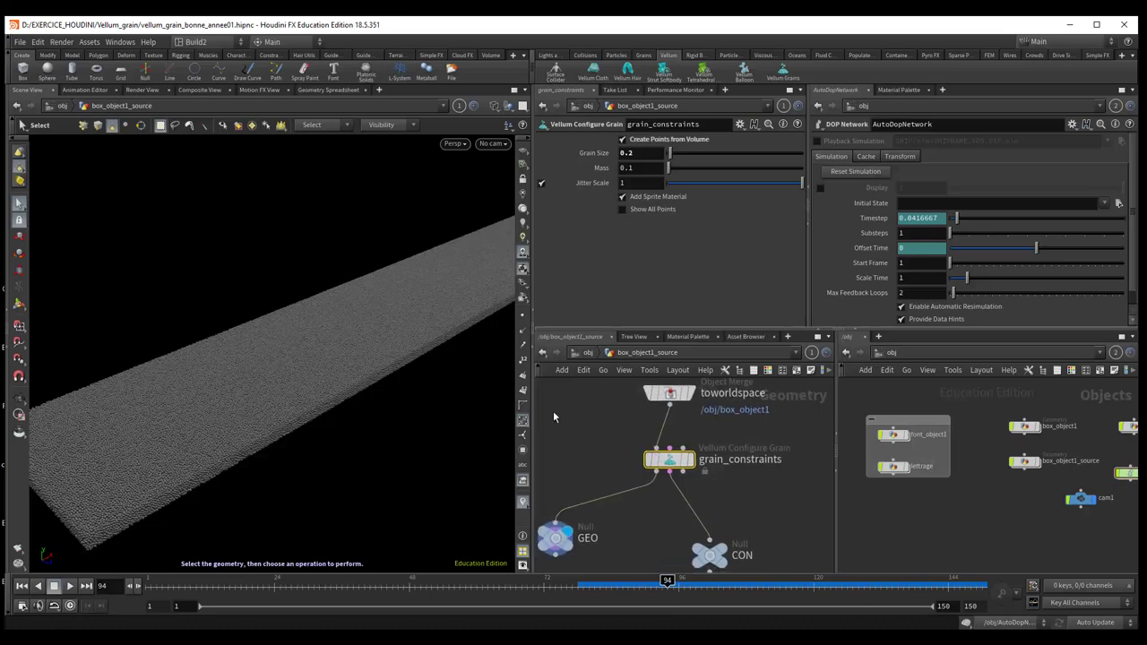
Step: Zoom the viewport in and out to inspect the grain strip
{"action": "key", "text": "Escape"}
{"action": "scroll", "coordinate": [357, 374], "scroll_direction": "up", "scroll_amount": 2}
{"action": "scroll", "coordinate": [357, 373], "scroll_direction": "up", "scroll_amount": 3}
{"action": "scroll", "coordinate": [360, 371], "scroll_direction": "down", "scroll_amount": 2}
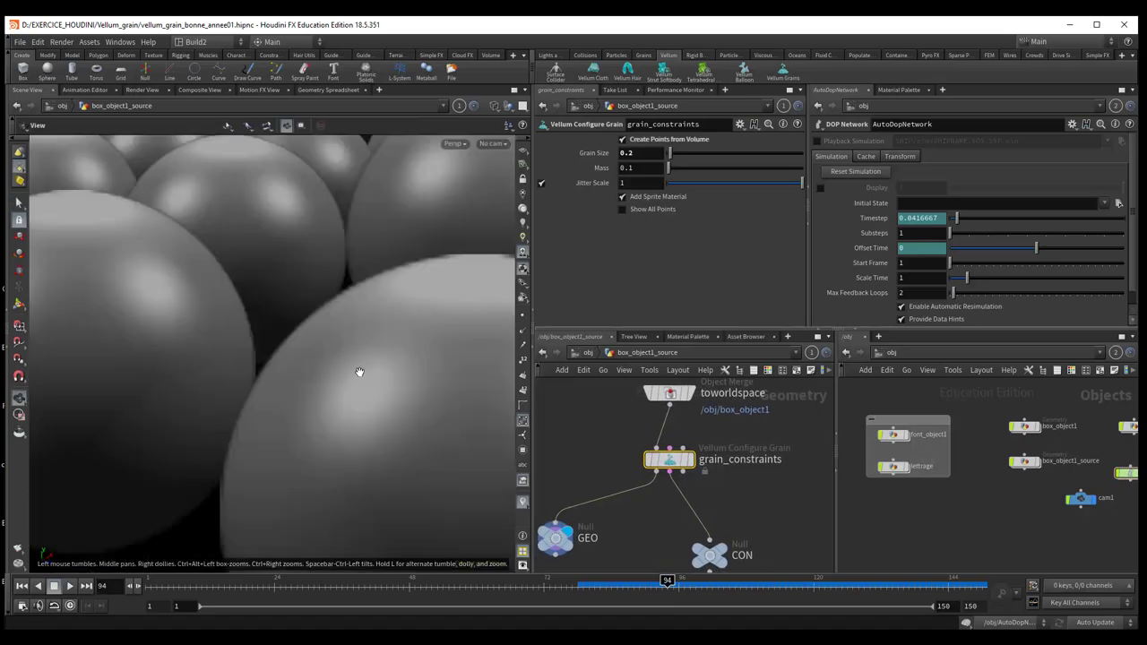
{"action": "scroll", "coordinate": [360, 370], "scroll_direction": "down", "scroll_amount": 2}
{"action": "scroll", "coordinate": [361, 369], "scroll_direction": "down", "scroll_amount": 1}
{"action": "key", "text": "s"}
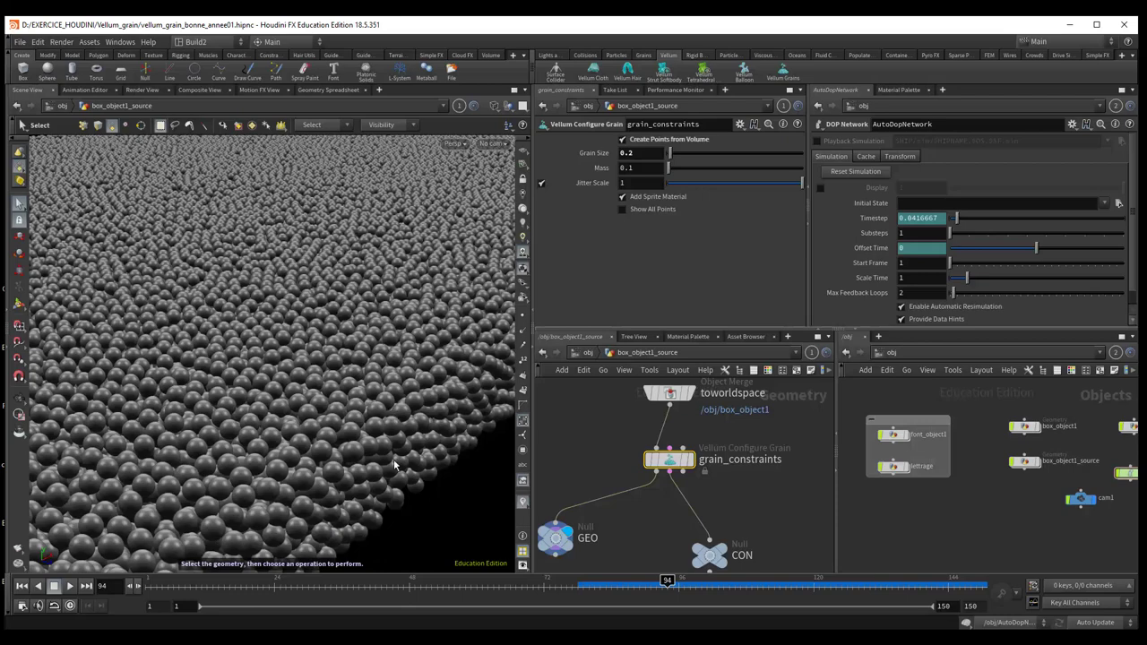
{"action": "key", "text": "Escape"}
{"action": "scroll", "coordinate": [375, 440], "scroll_direction": "down", "scroll_amount": 3}
{"action": "scroll", "coordinate": [376, 440], "scroll_direction": "down", "scroll_amount": 2}
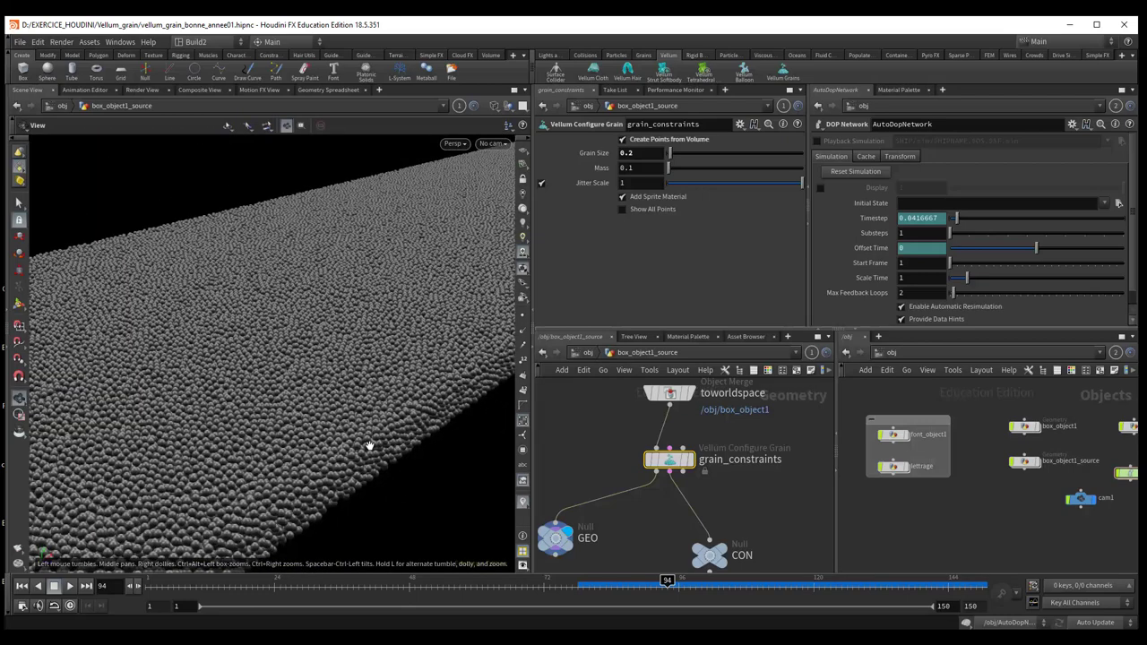
{"action": "scroll", "coordinate": [383, 430], "scroll_direction": "up", "scroll_amount": 3}
{"action": "scroll", "coordinate": [385, 428], "scroll_direction": "up", "scroll_amount": 2}
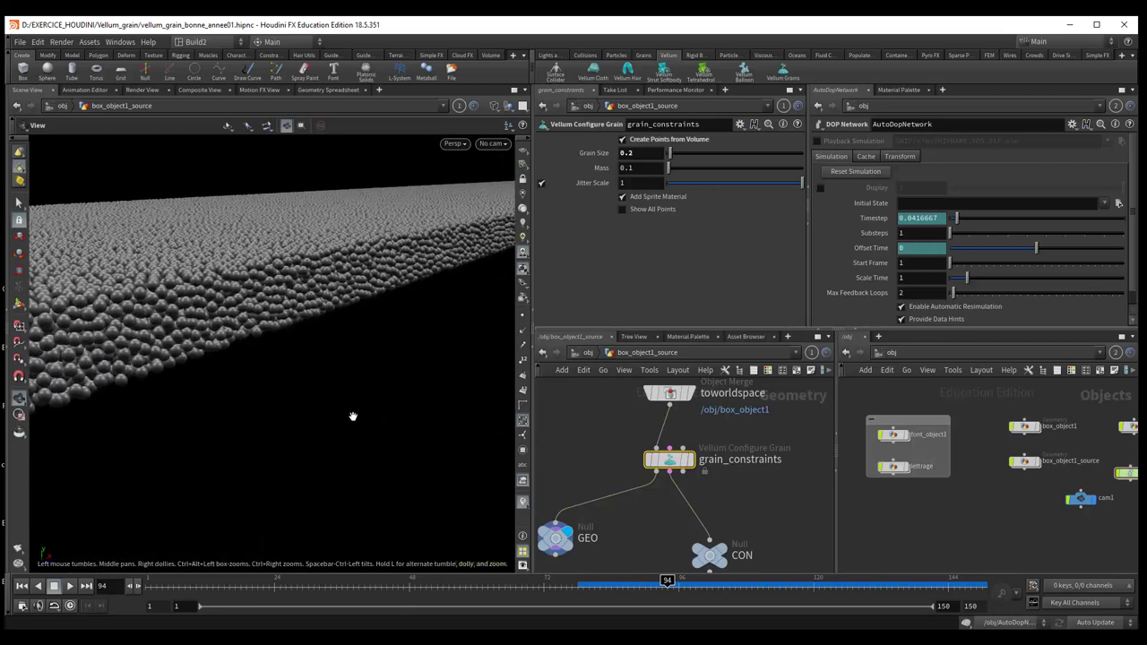
{"action": "key", "text": "s"}
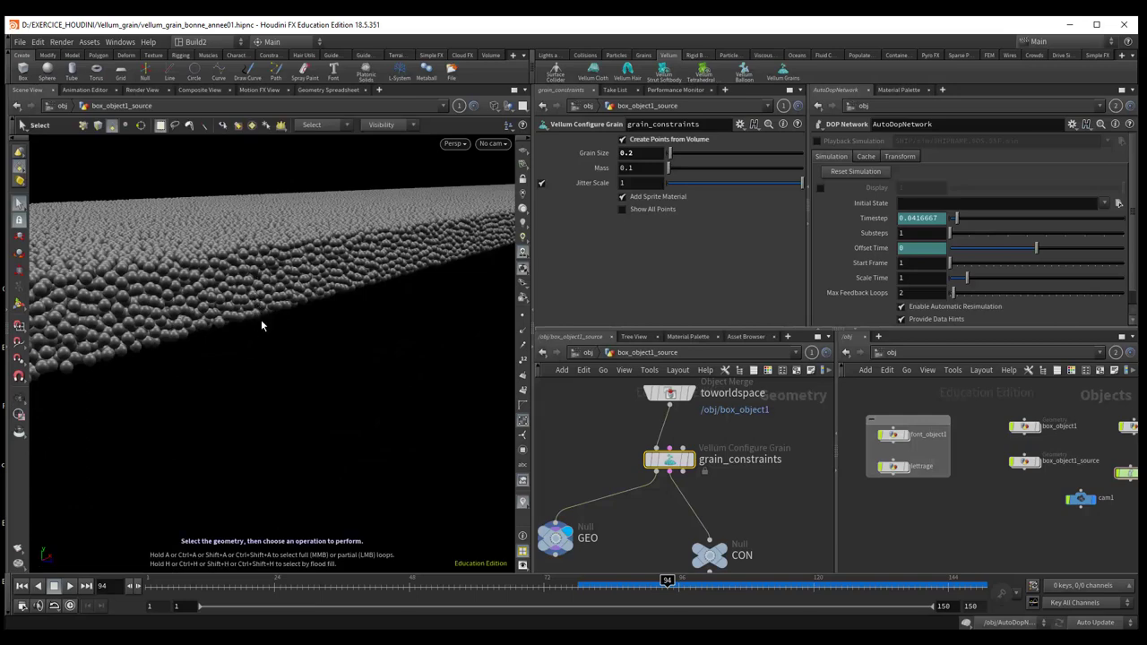
Step: Auto-layout the nodes with GEO and CON side by side under grain_constraints, then narrow the viewport
{"action": "key", "text": "l"}
{"action": "mouse_move", "coordinate": [729, 529]}
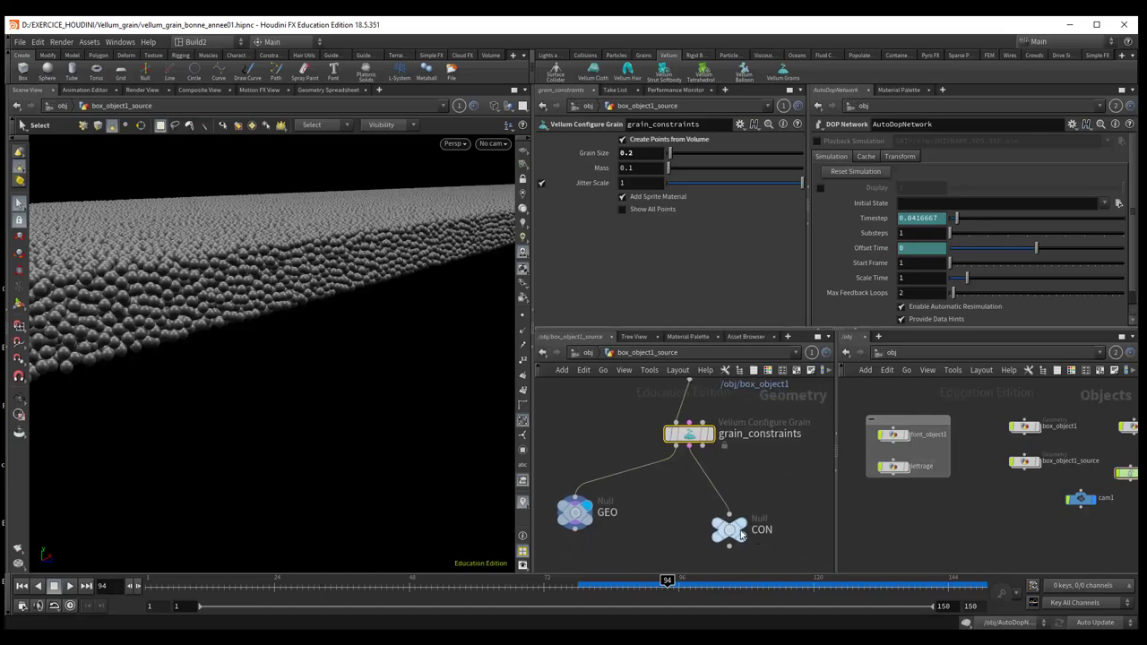
{"action": "left_click_drag", "start_coordinate": [588, 518], "coordinate": [622, 517]}
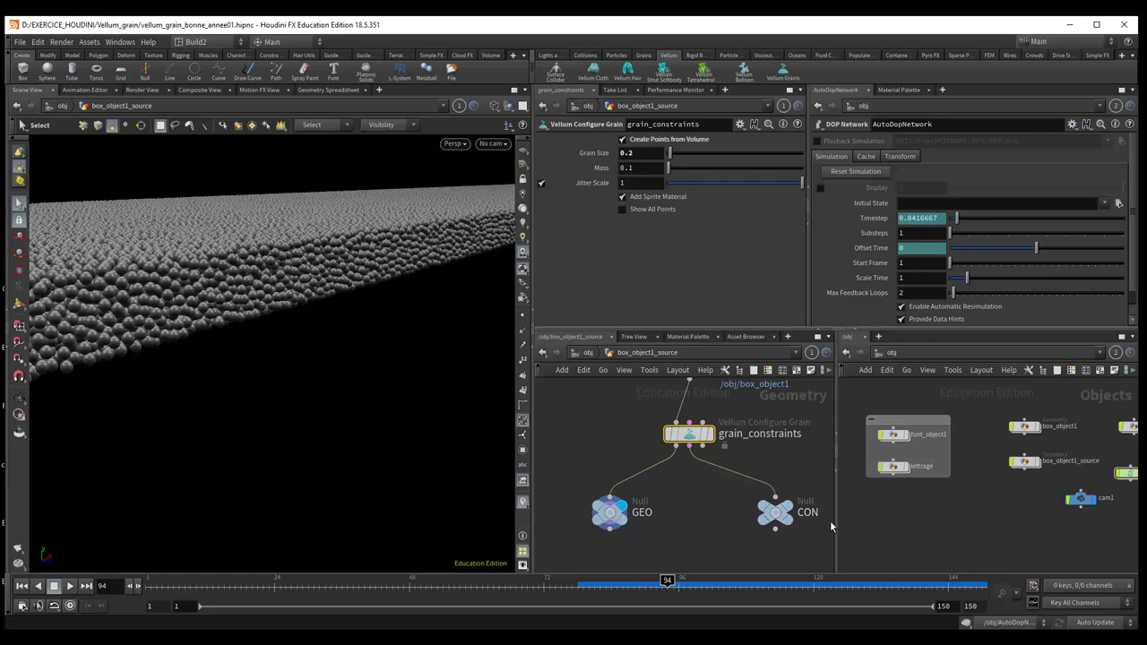
{"action": "middle_click_drag", "start_coordinate": [684, 514], "coordinate": [628, 533]}
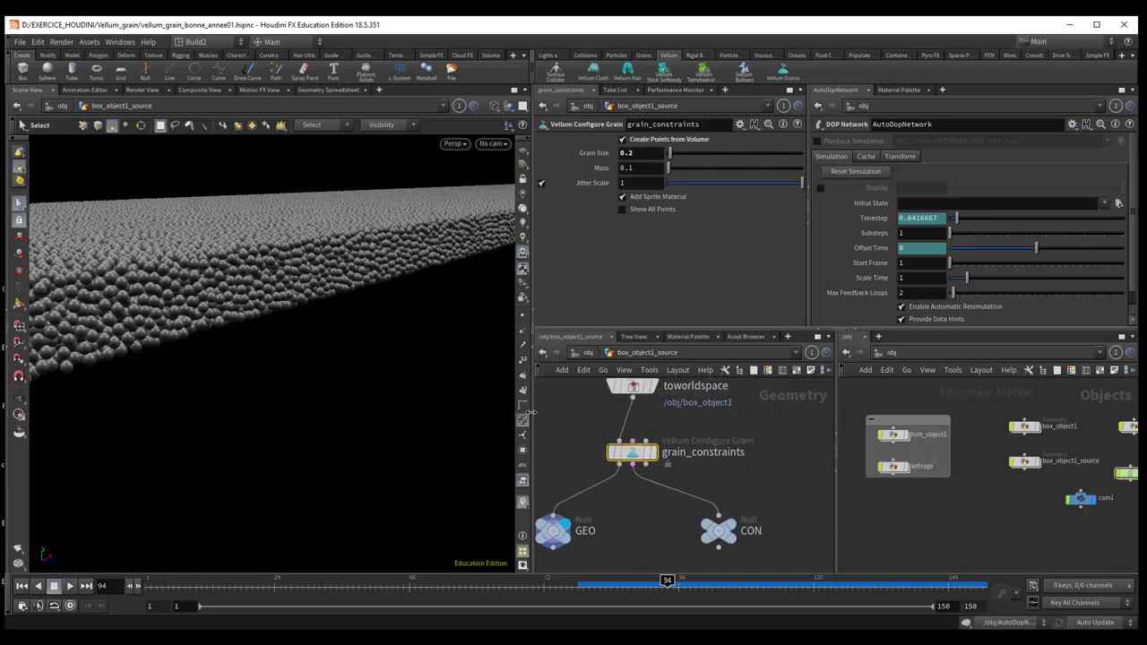
{"action": "left_click_drag", "start_coordinate": [532, 411], "coordinate": [448, 411]}
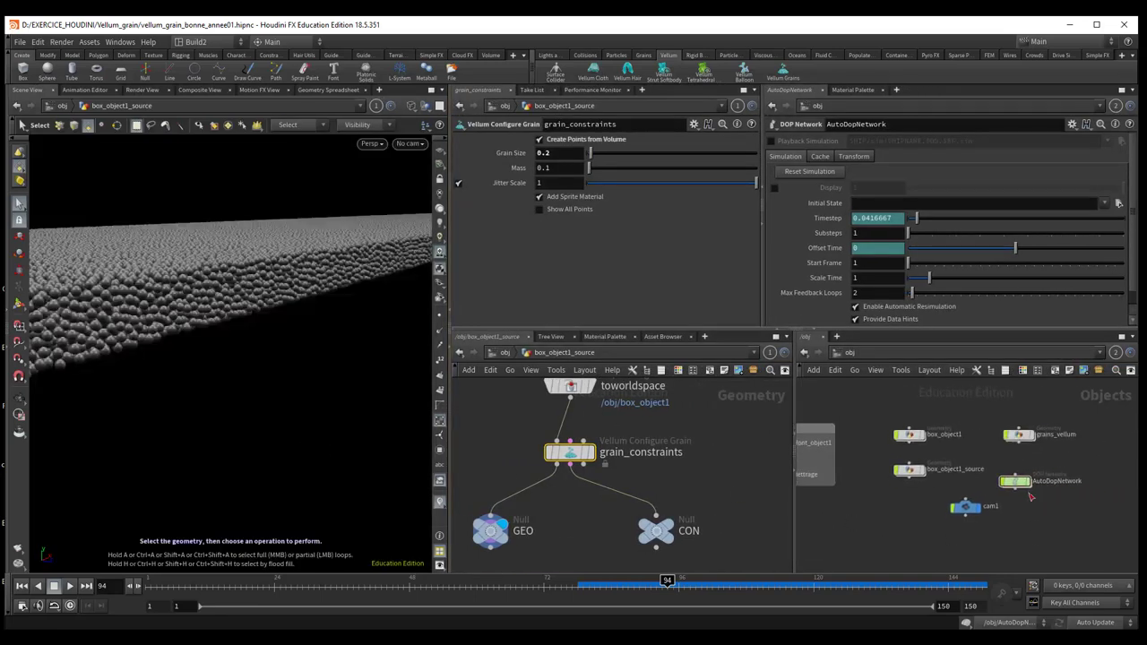
Step: Enter AutoDopNetwork, reposition vellumobject1, and inspect box_object1_source_vellum's GEO and CON source paths
{"action": "double_click", "coordinate": [1016, 482]}
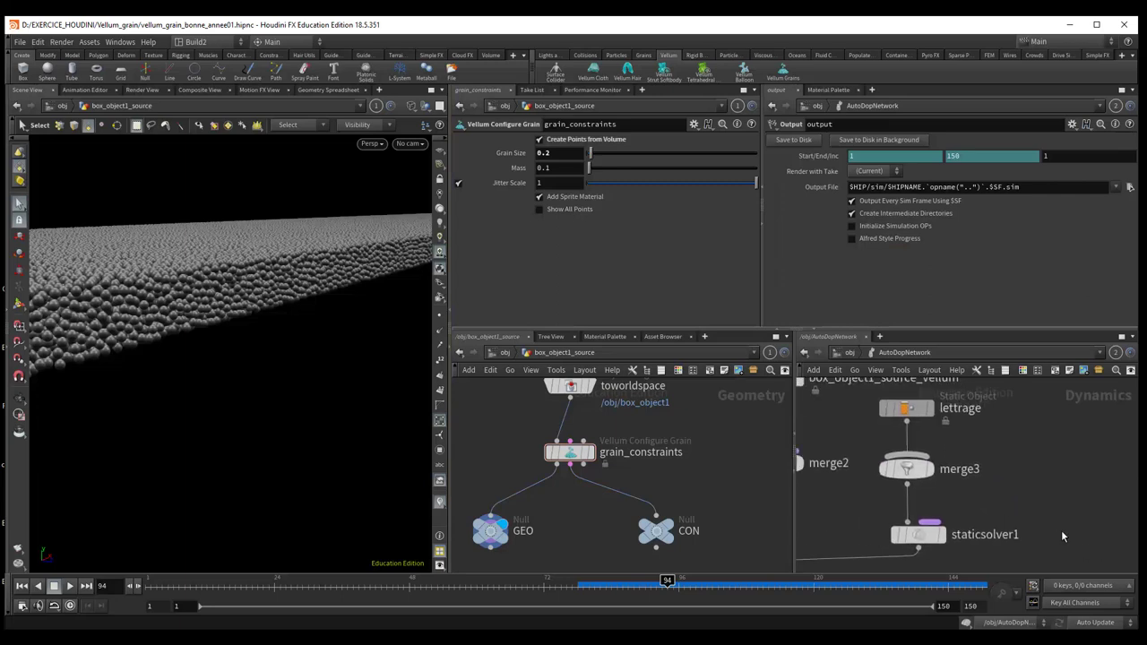
{"action": "middle_click_drag", "start_coordinate": [778, 493], "coordinate": [996, 533]}
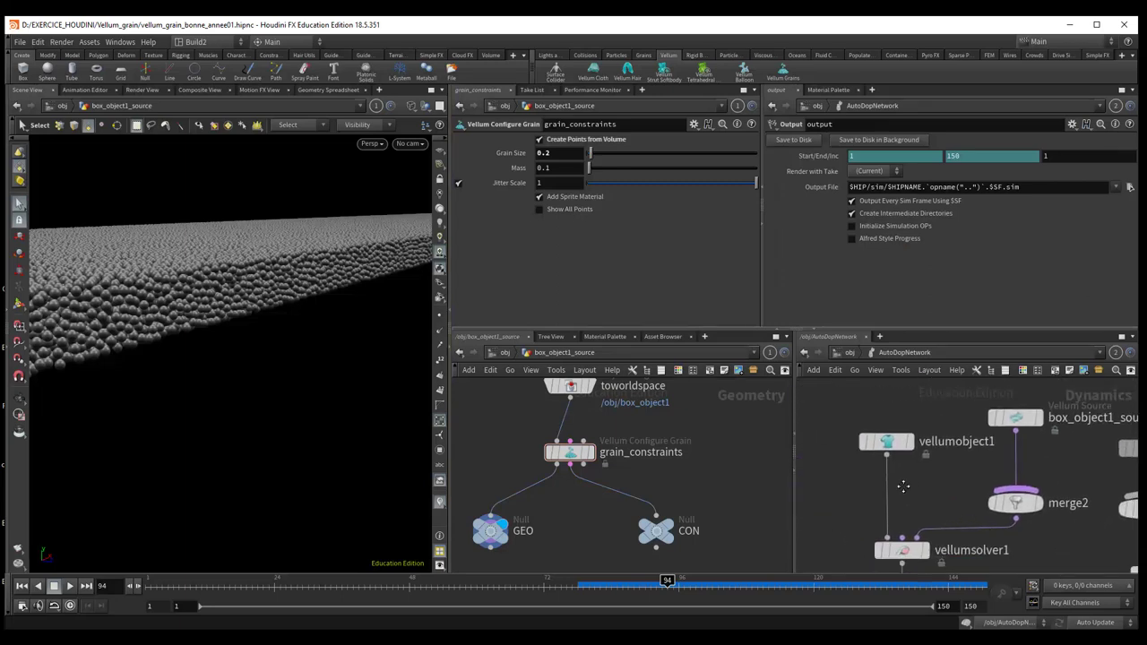
{"action": "middle_click_drag", "start_coordinate": [903, 487], "coordinate": [873, 505]}
{"action": "left_click_drag", "start_coordinate": [857, 465], "coordinate": [835, 443]}
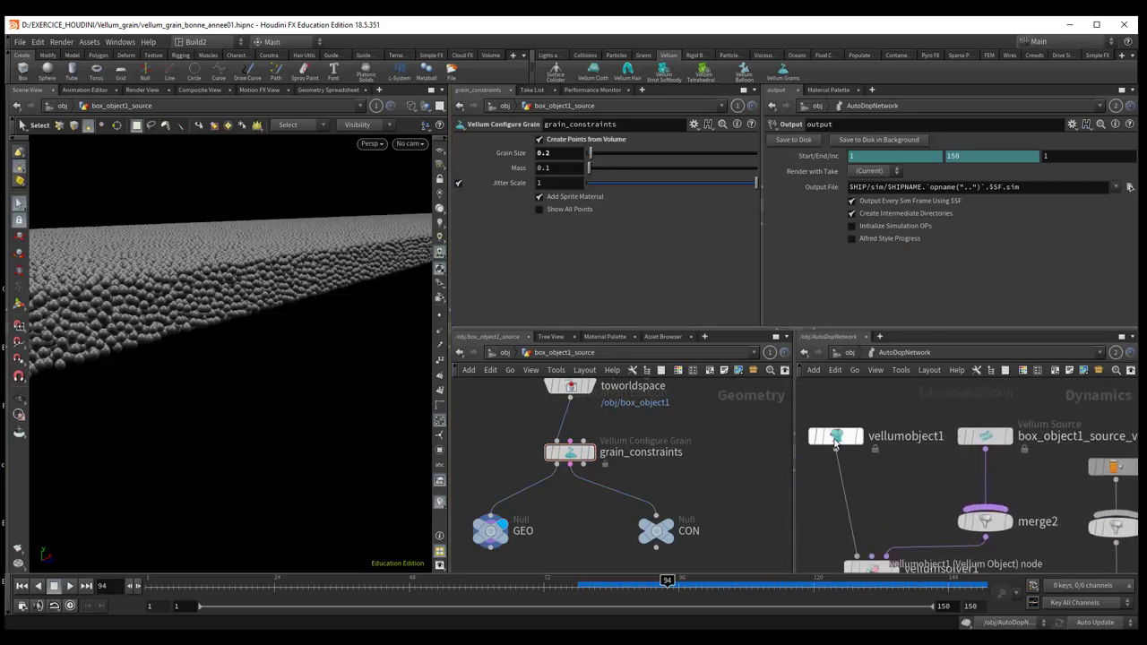
{"action": "left_click", "coordinate": [835, 442]}
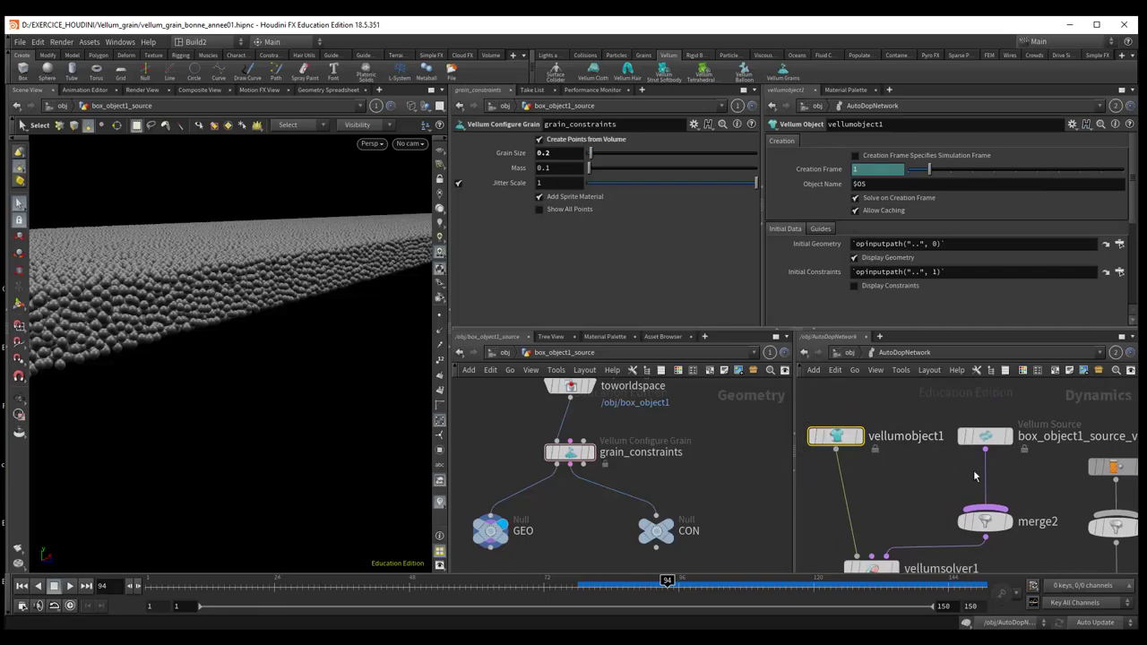
{"action": "left_click", "coordinate": [990, 438]}
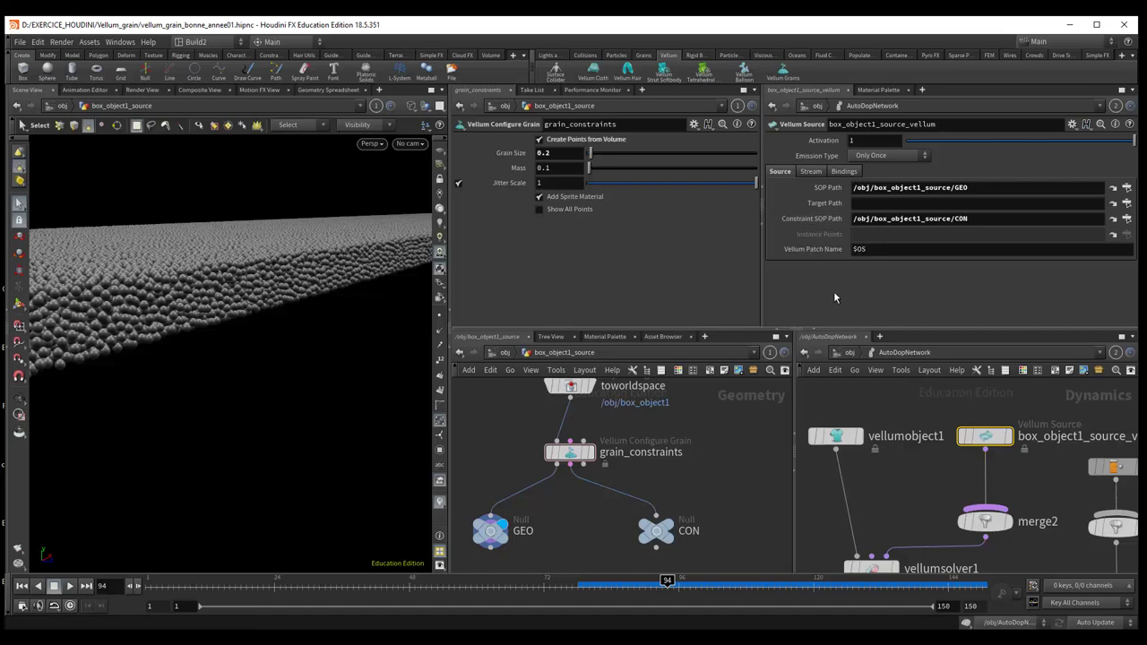
{"action": "middle_click_drag", "start_coordinate": [586, 499], "coordinate": [618, 480]}
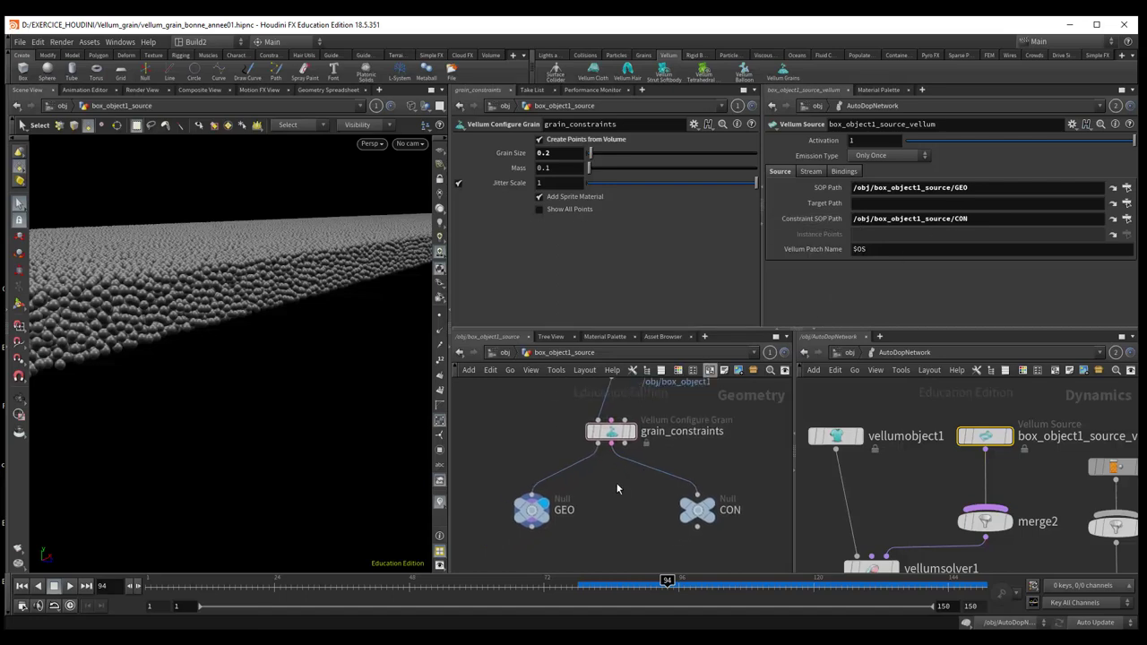
{"action": "scroll", "coordinate": [616, 482], "scroll_direction": "up", "scroll_amount": 1}
{"action": "mouse_move", "coordinate": [611, 421]}
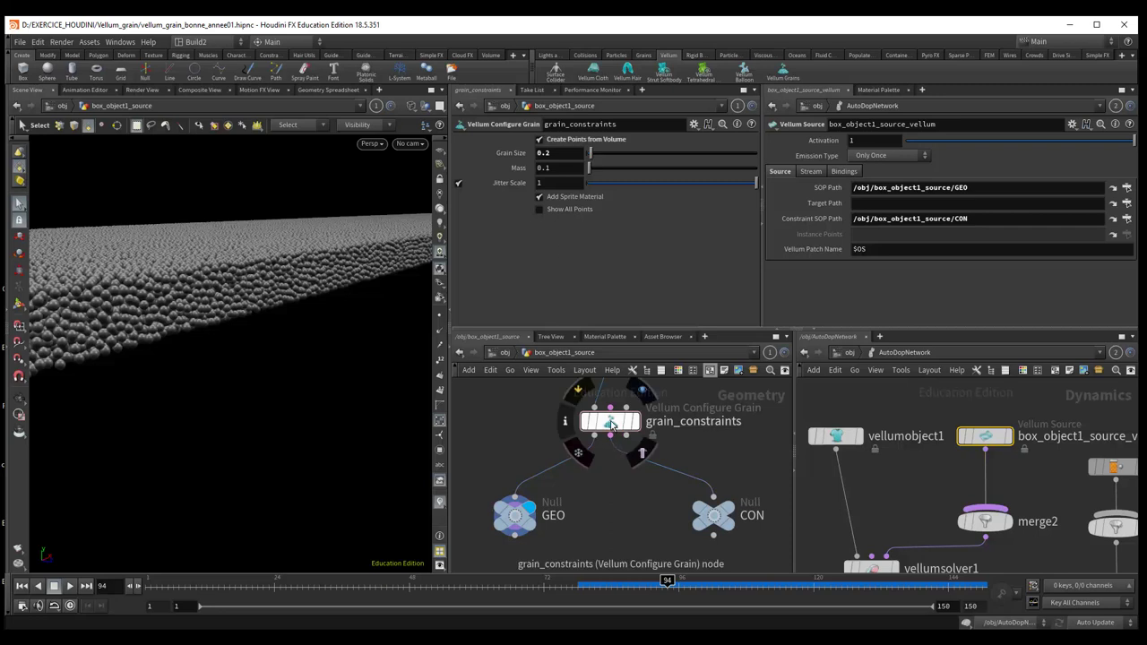
{"action": "middle_click_drag", "start_coordinate": [683, 416], "coordinate": [681, 457]}
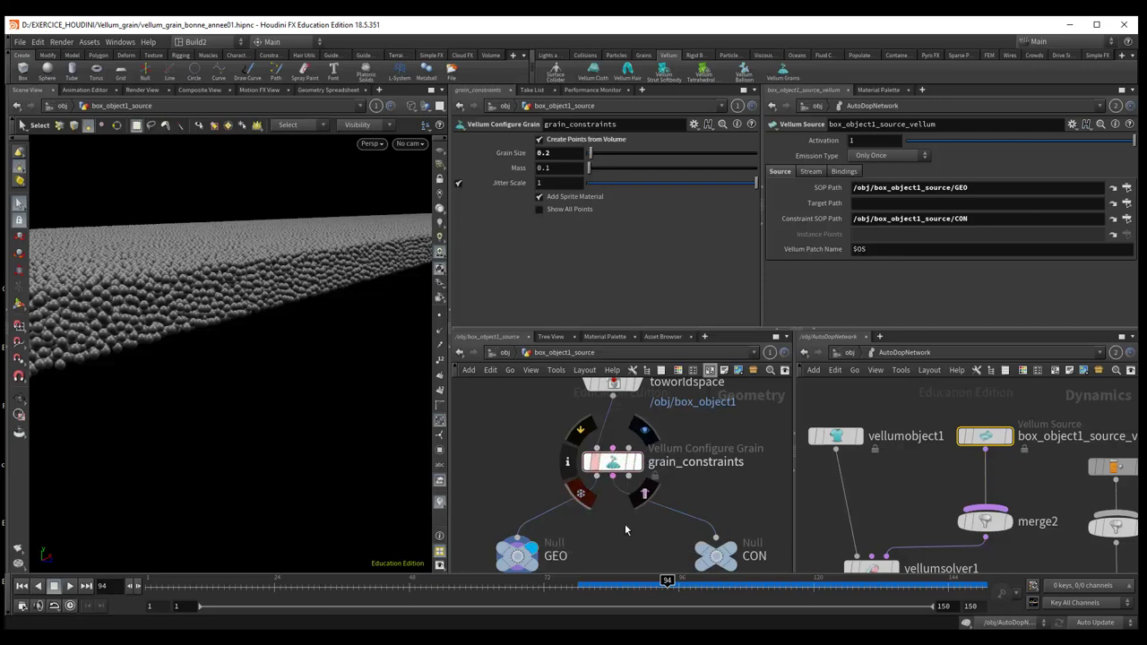
{"action": "middle_click_drag", "start_coordinate": [632, 501], "coordinate": [625, 471]}
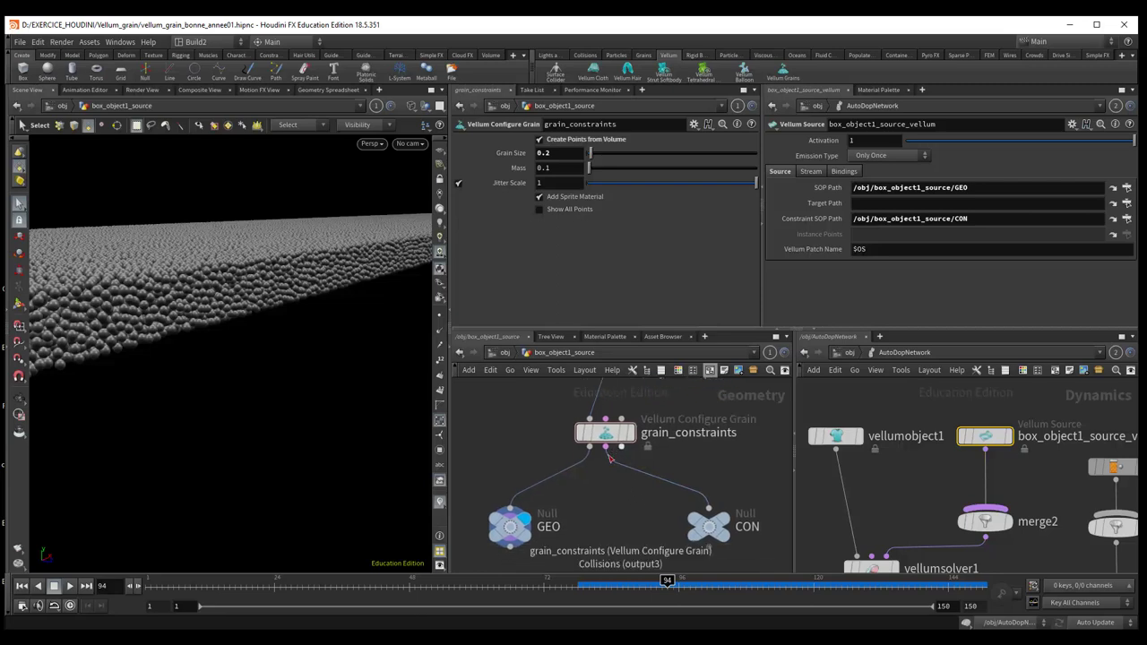
{"action": "mouse_move", "coordinate": [517, 554]}
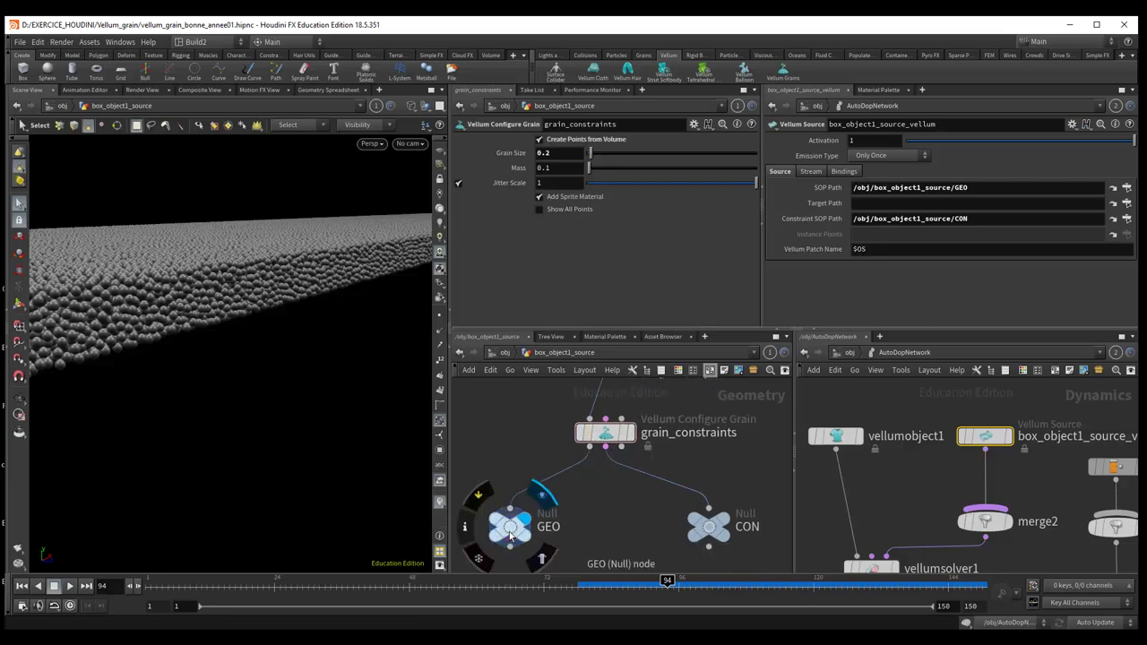
{"action": "left_click", "coordinate": [541, 493]}
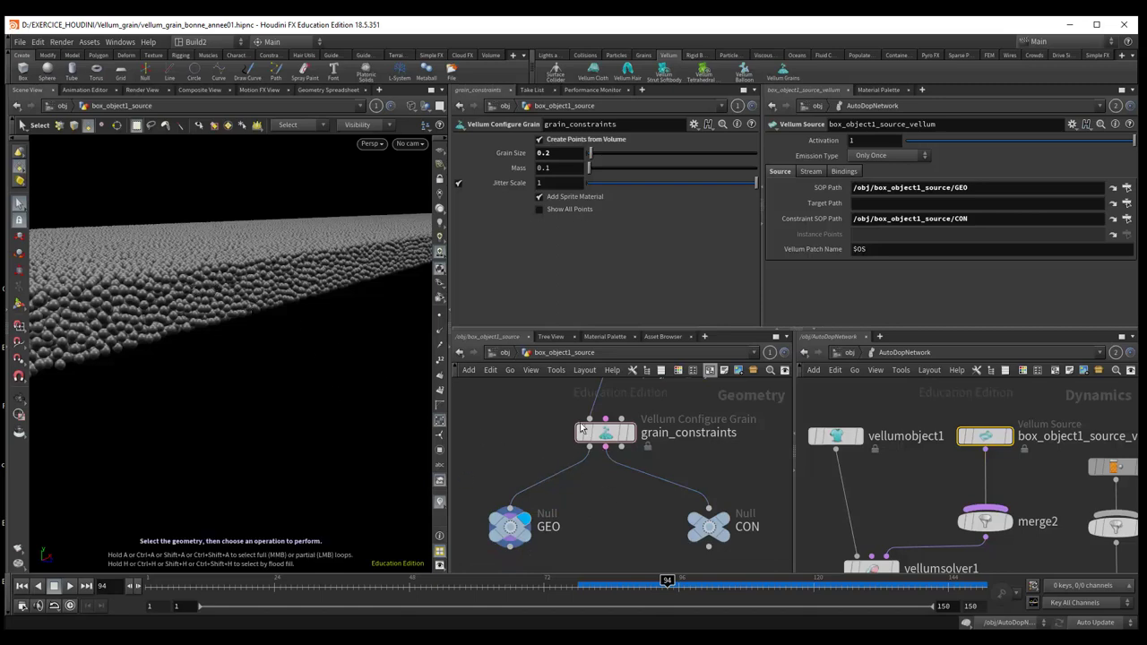
{"action": "middle_click_drag", "start_coordinate": [627, 553], "coordinate": [625, 630]}
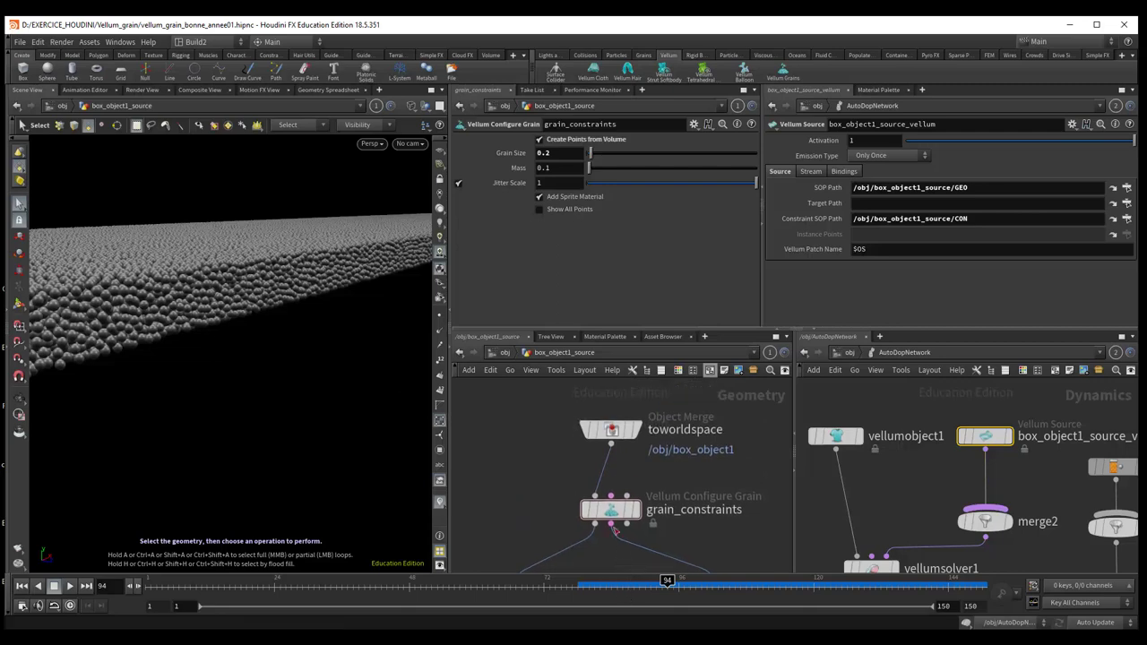
{"action": "left_click", "coordinate": [611, 518]}
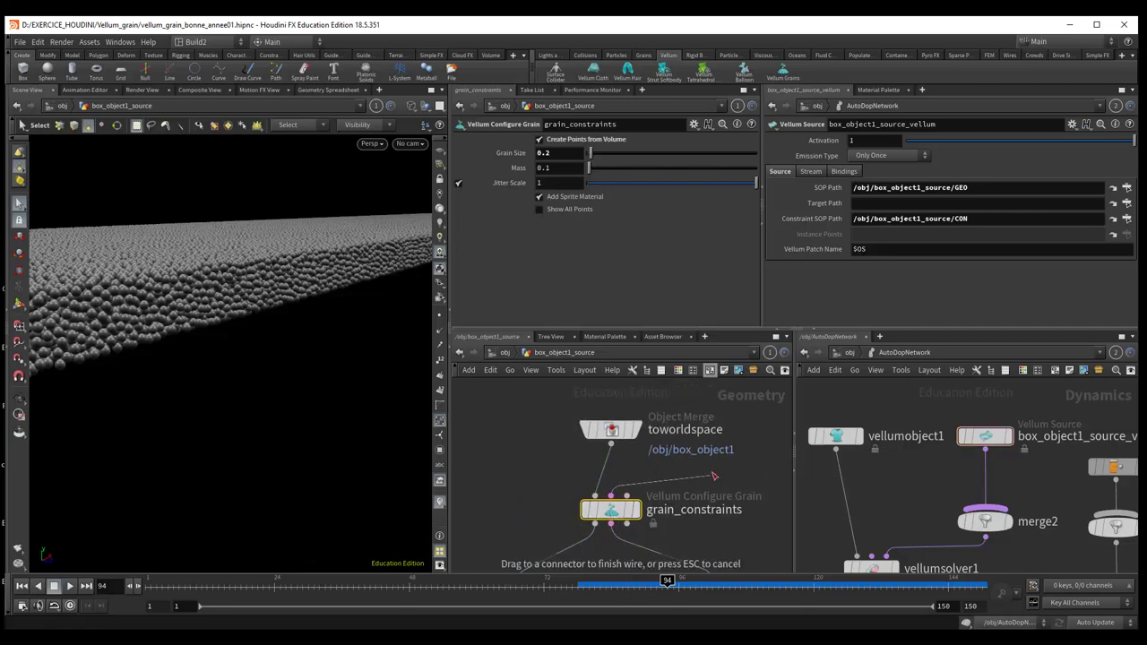
Step: Move vellumobject1 to a new spot on the left, then show vellumsolver1's settings (substeps 5, 100 constraint iterations)
{"action": "left_click", "coordinate": [741, 523]}
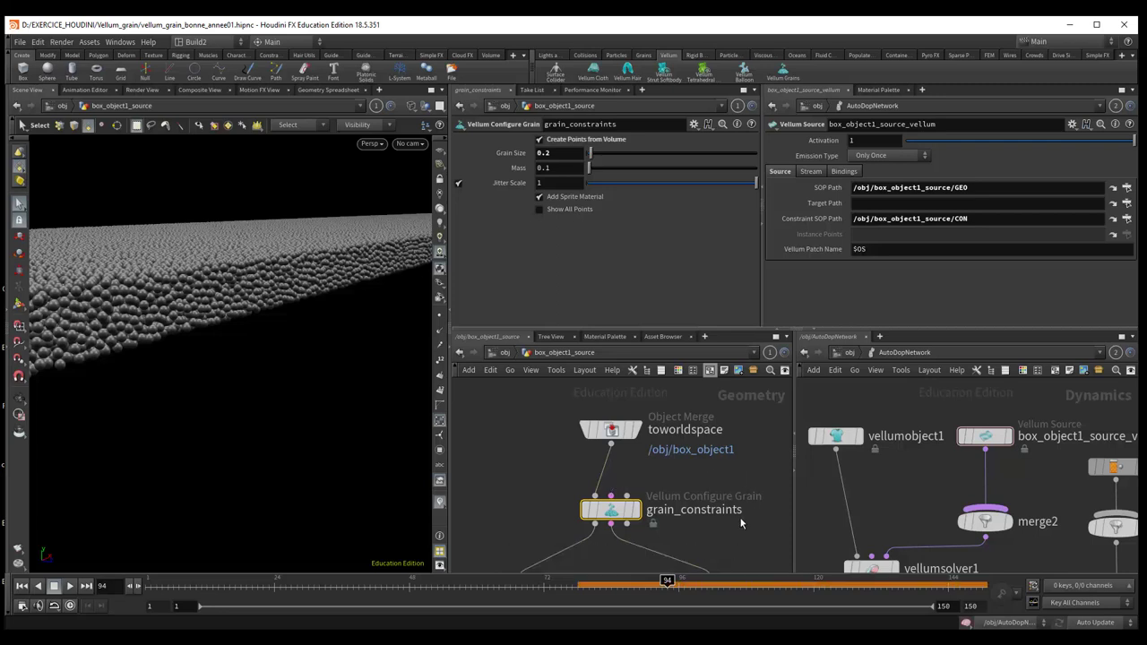
{"action": "middle_click_drag", "start_coordinate": [737, 504], "coordinate": [724, 388]}
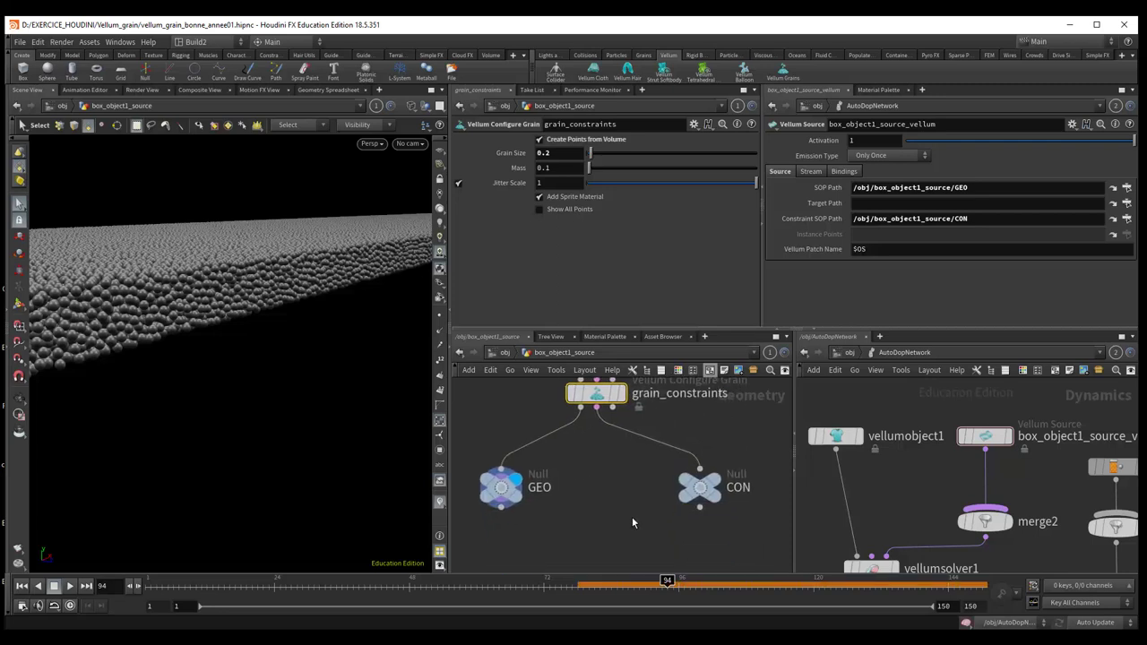
{"action": "mouse_move", "coordinate": [700, 486]}
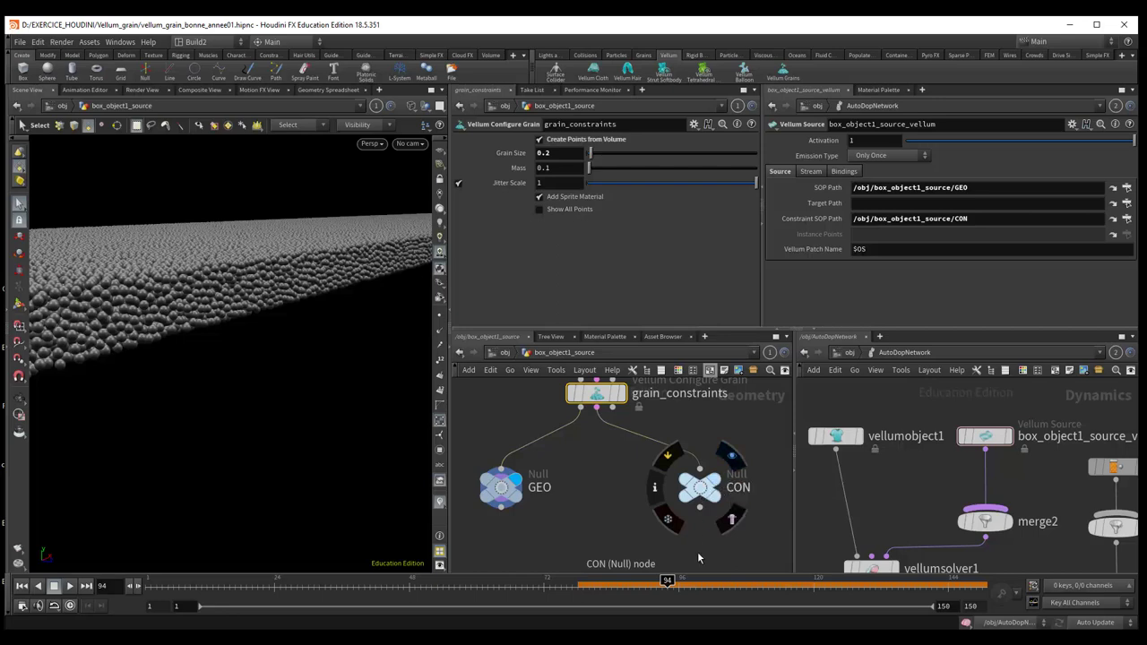
{"action": "middle_click_drag", "start_coordinate": [732, 542], "coordinate": [645, 553]}
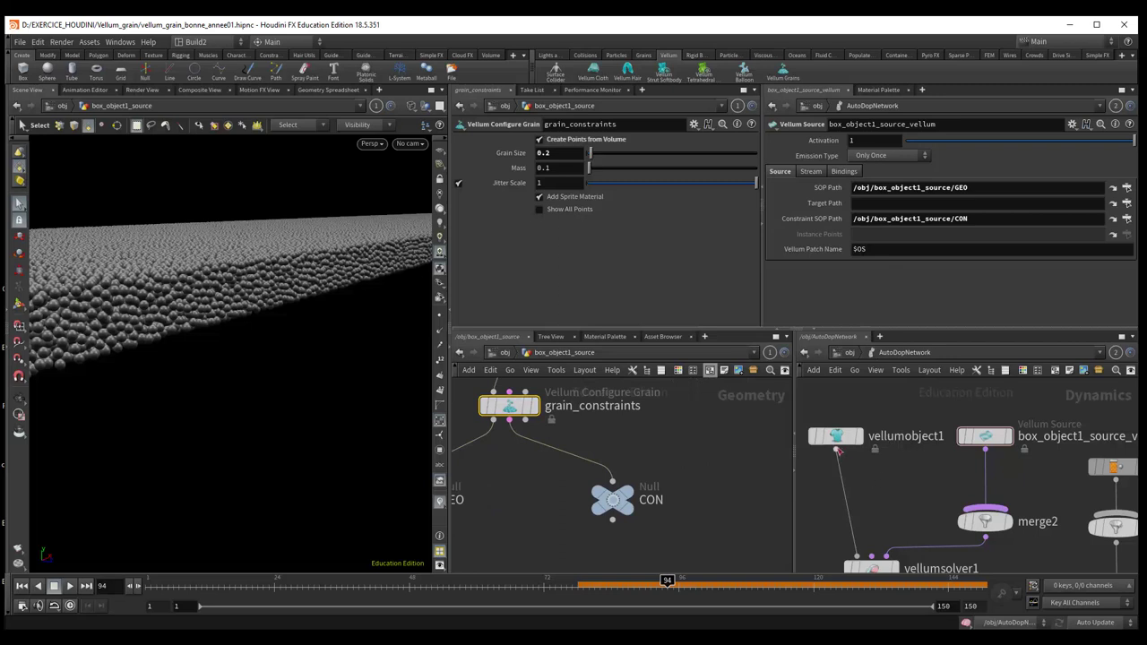
{"action": "left_click_drag", "start_coordinate": [835, 438], "coordinate": [858, 437]}
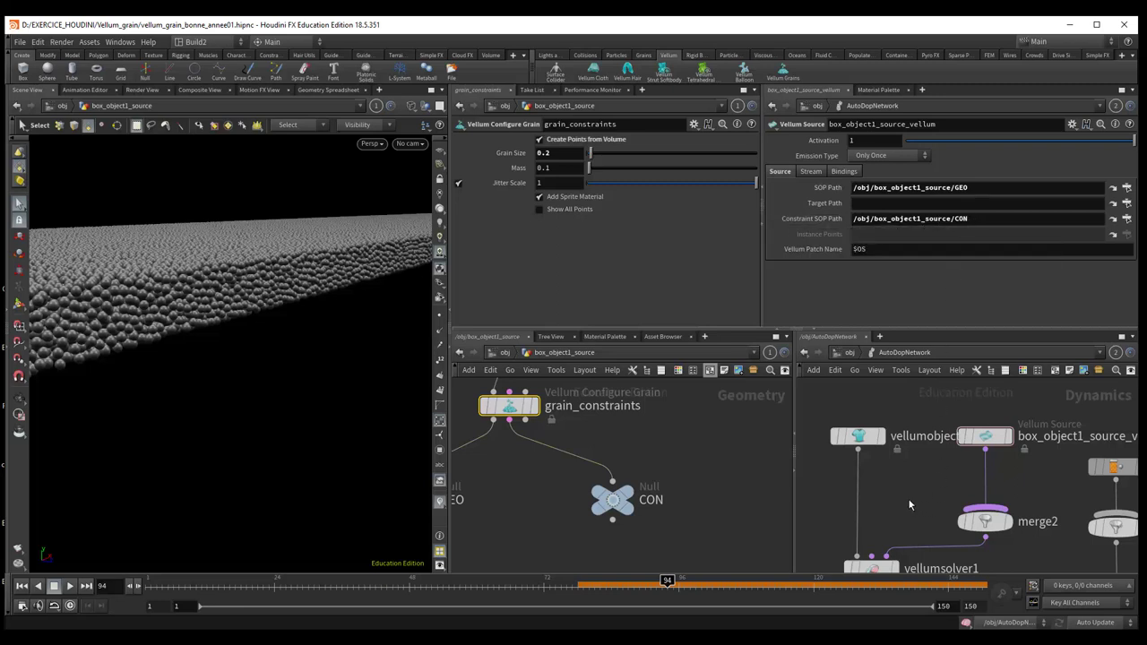
{"action": "middle_click_drag", "start_coordinate": [908, 504], "coordinate": [928, 449]}
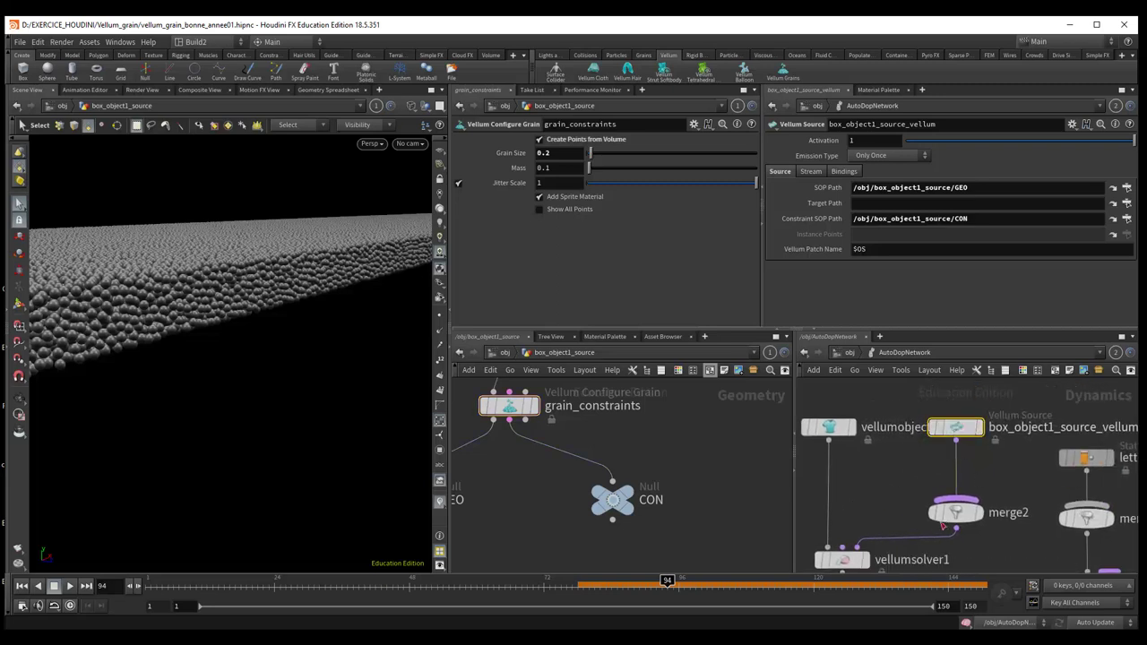
{"action": "mouse_move", "coordinate": [874, 527]}
{"action": "middle_mouse_down"}
{"action": "mouse_move", "coordinate": [931, 477]}
{"action": "mouse_move", "coordinate": [936, 505]}
{"action": "middle_mouse_up"}
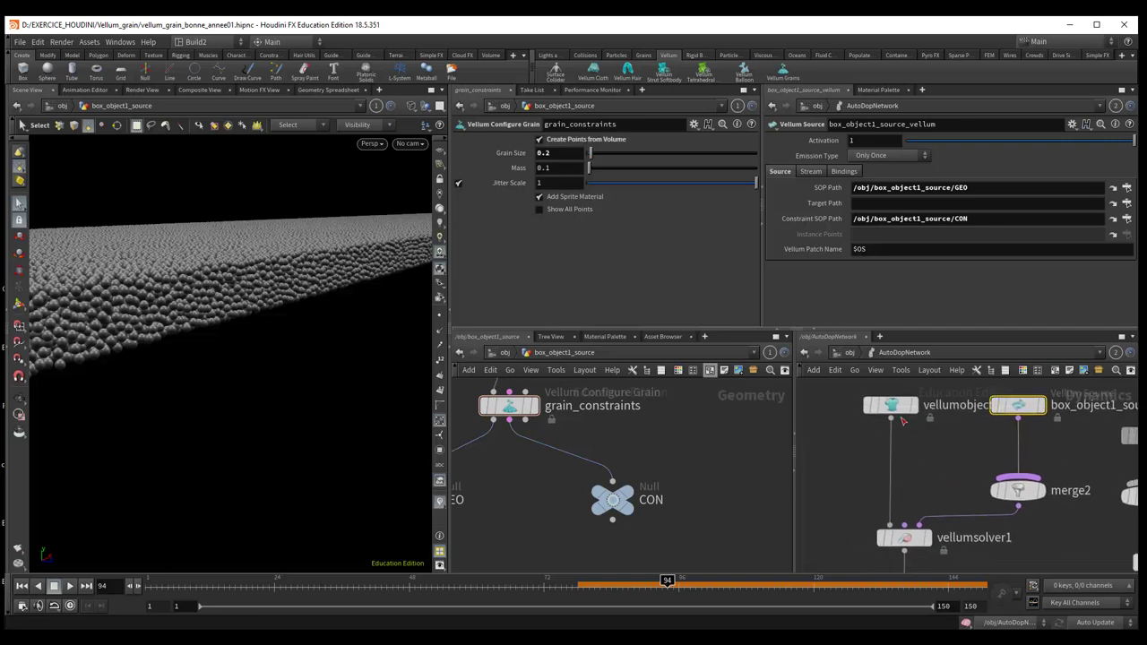
{"action": "left_click_drag", "start_coordinate": [895, 414], "coordinate": [853, 423]}
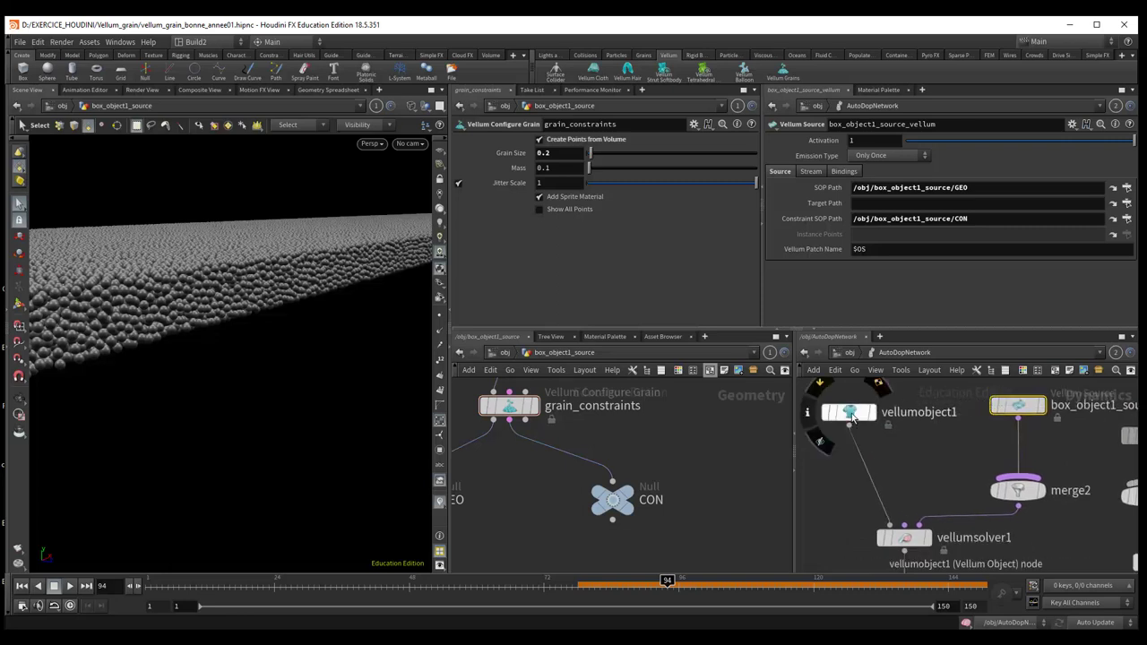
{"action": "middle_click_drag", "start_coordinate": [914, 500], "coordinate": [917, 458]}
{"action": "left_click", "coordinate": [911, 496]}
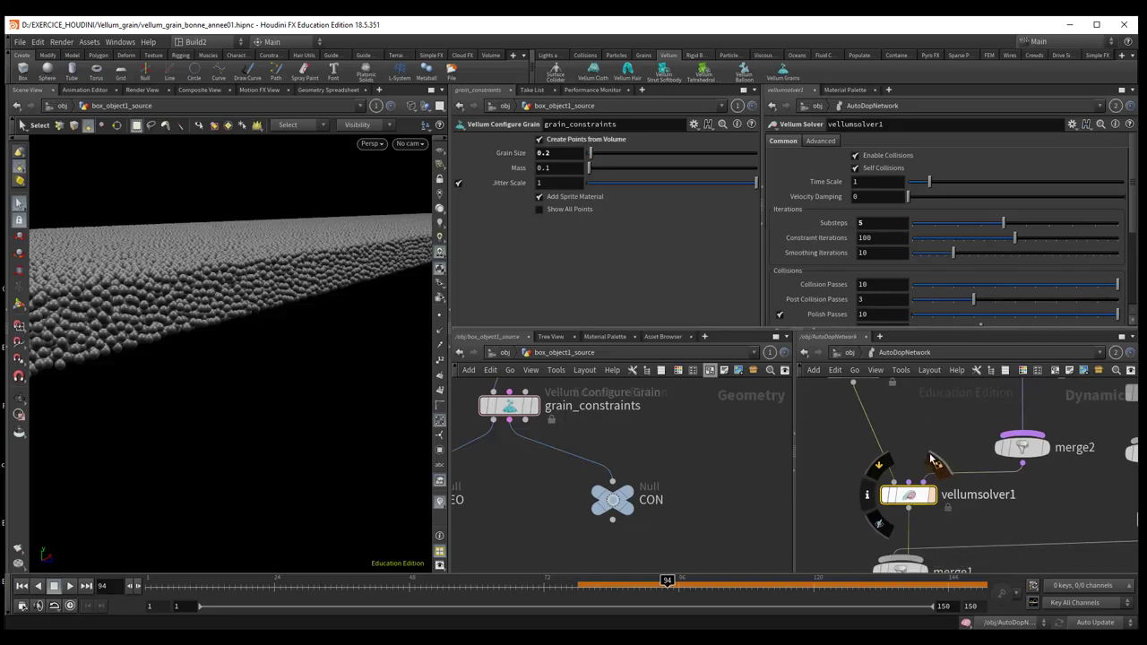
Step: Select box_object1_source_vellum, glance at its Stream tab, and keep emission type at Only Once
{"action": "mouse_move", "coordinate": [930, 440]}
{"action": "middle_mouse_down"}
{"action": "mouse_move", "coordinate": [923, 391]}
{"action": "mouse_move", "coordinate": [888, 473]}
{"action": "mouse_move", "coordinate": [908, 435]}
{"action": "mouse_move", "coordinate": [946, 410]}
{"action": "mouse_move", "coordinate": [981, 419]}
{"action": "middle_mouse_up"}
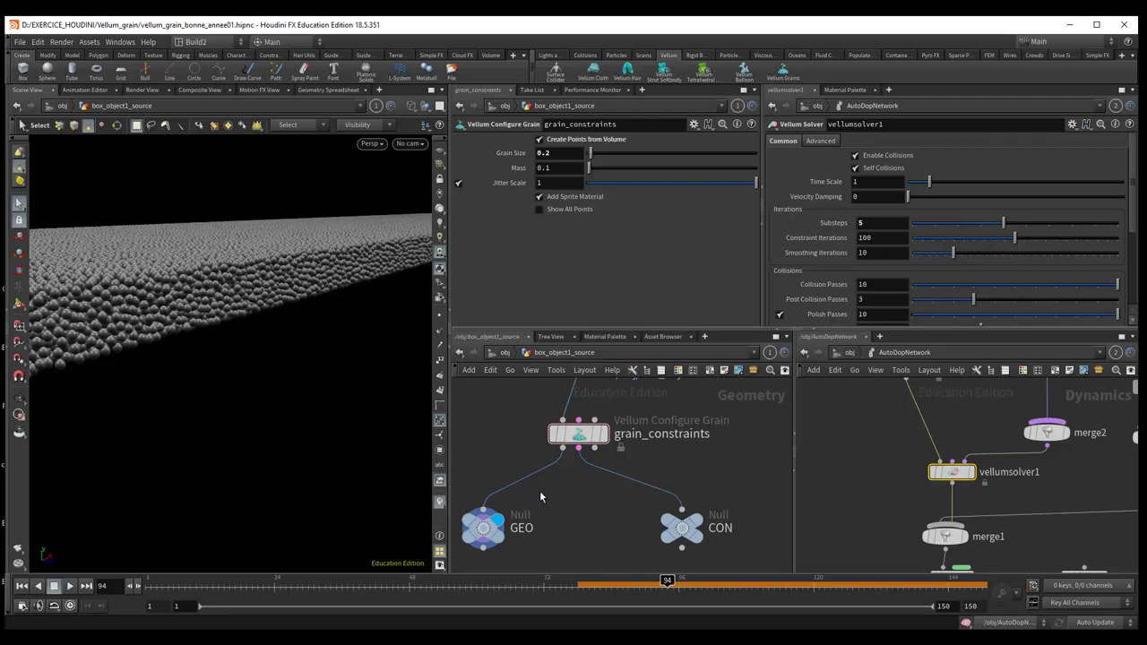
{"action": "middle_click_drag", "start_coordinate": [978, 425], "coordinate": [893, 504]}
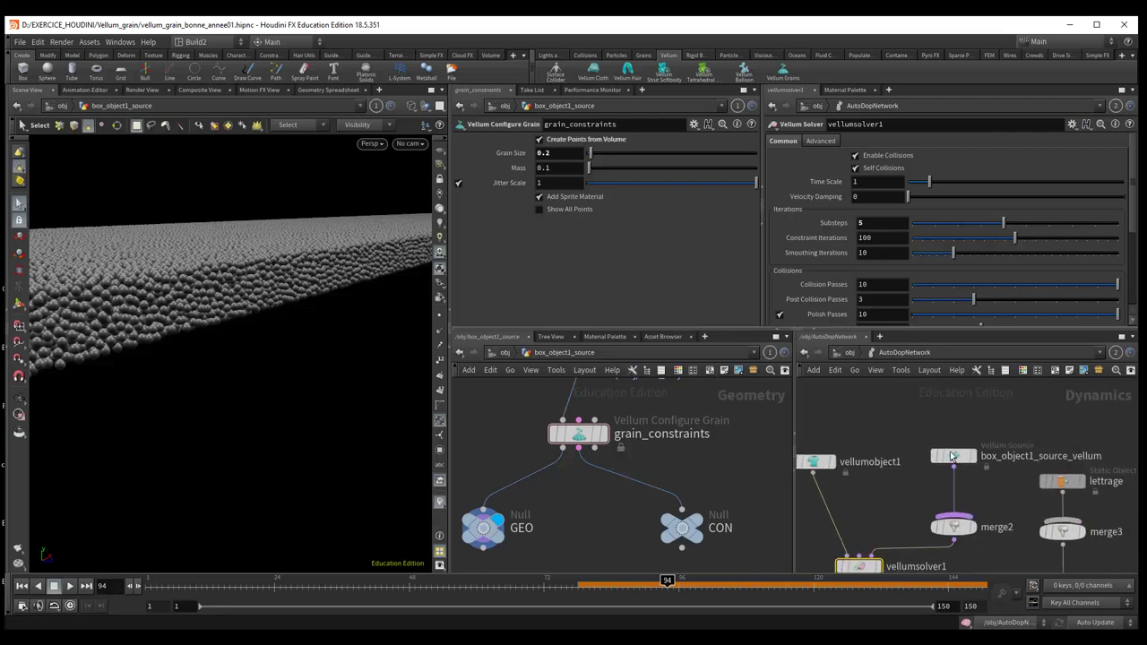
{"action": "left_click", "coordinate": [957, 458]}
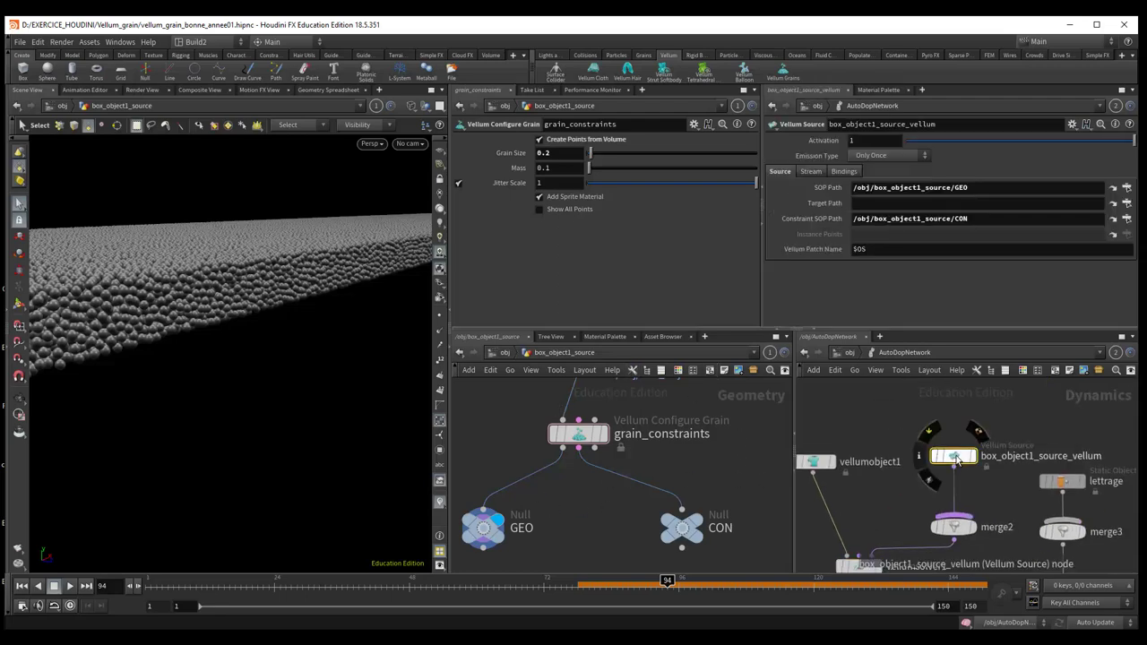
{"action": "left_click", "coordinate": [811, 172]}
{"action": "left_click", "coordinate": [780, 172]}
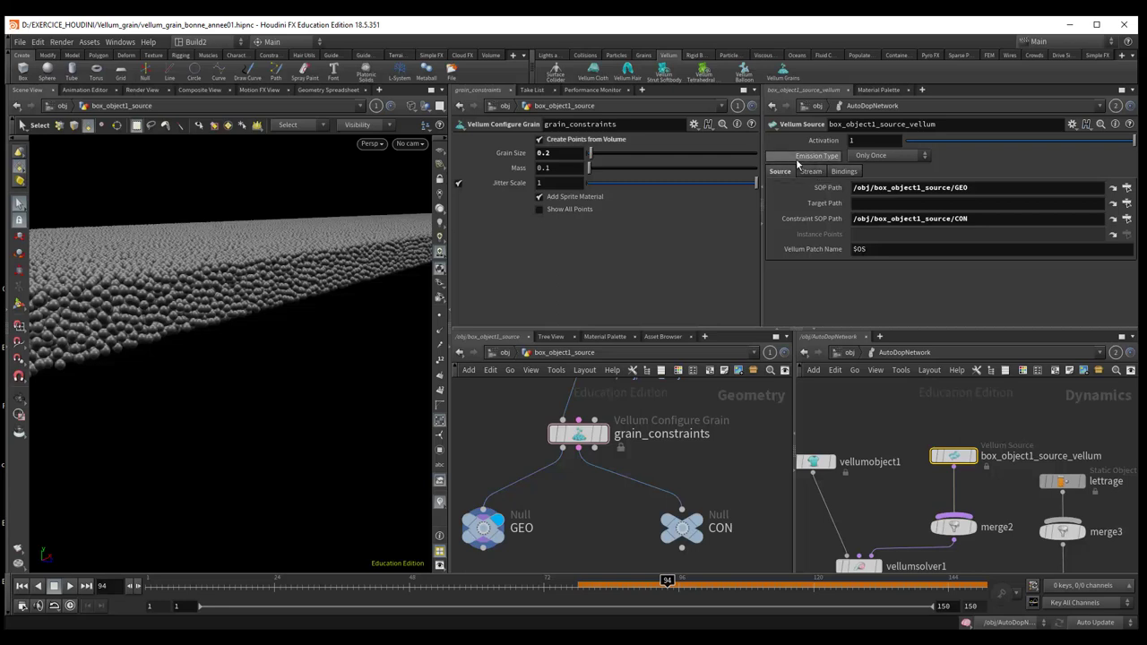
{"action": "left_click", "coordinate": [884, 157]}
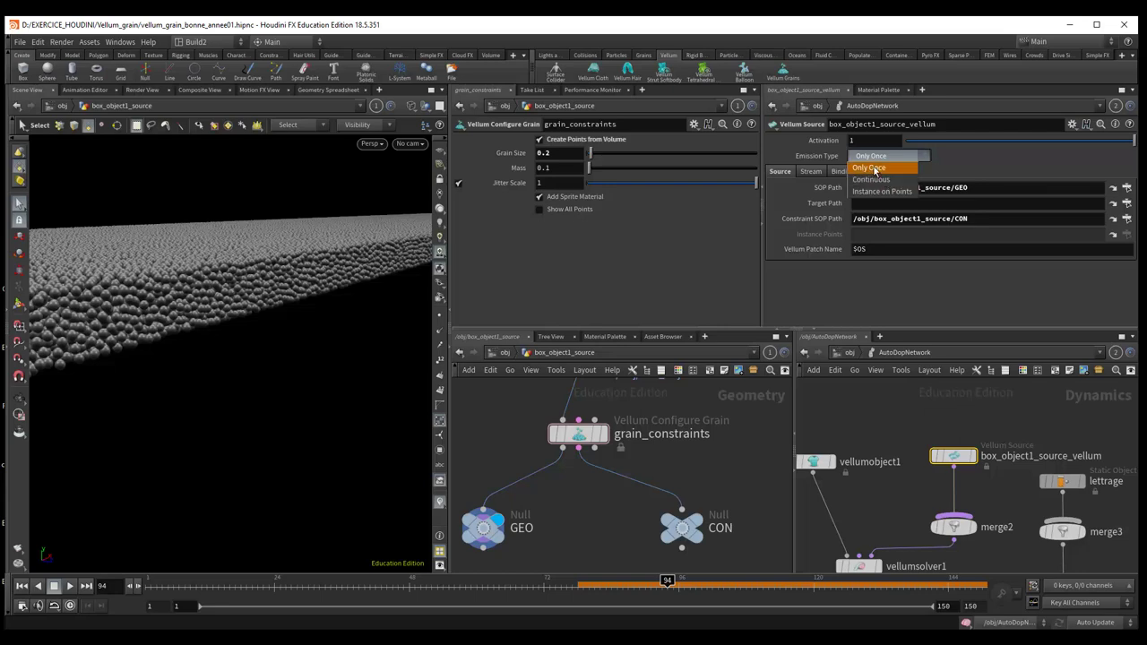
{"action": "left_click", "coordinate": [973, 159]}
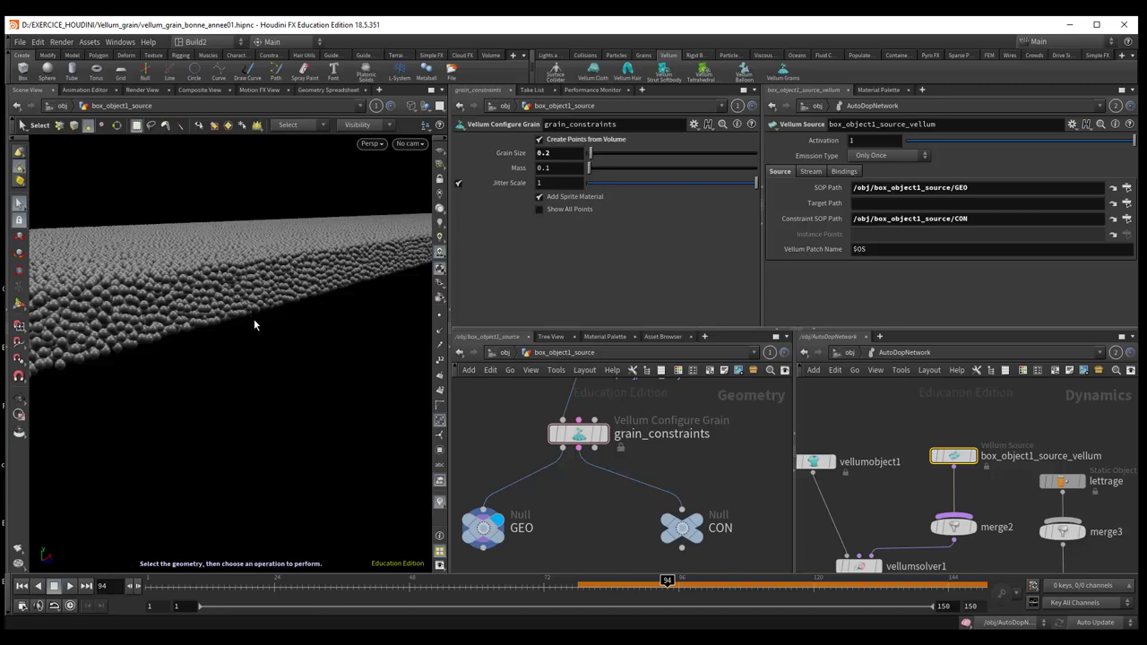
Step: Orbit the grain slab, then return to /obj showing box_object1, AutoDopNetwork and cam1
{"action": "key", "text": "Escape"}
{"action": "mouse_move", "coordinate": [256, 320]}
{"action": "left_mouse_down"}
{"action": "mouse_move", "coordinate": [263, 332]}
{"action": "mouse_move", "coordinate": [242, 328]}
{"action": "left_mouse_up"}
{"action": "key", "text": "s"}
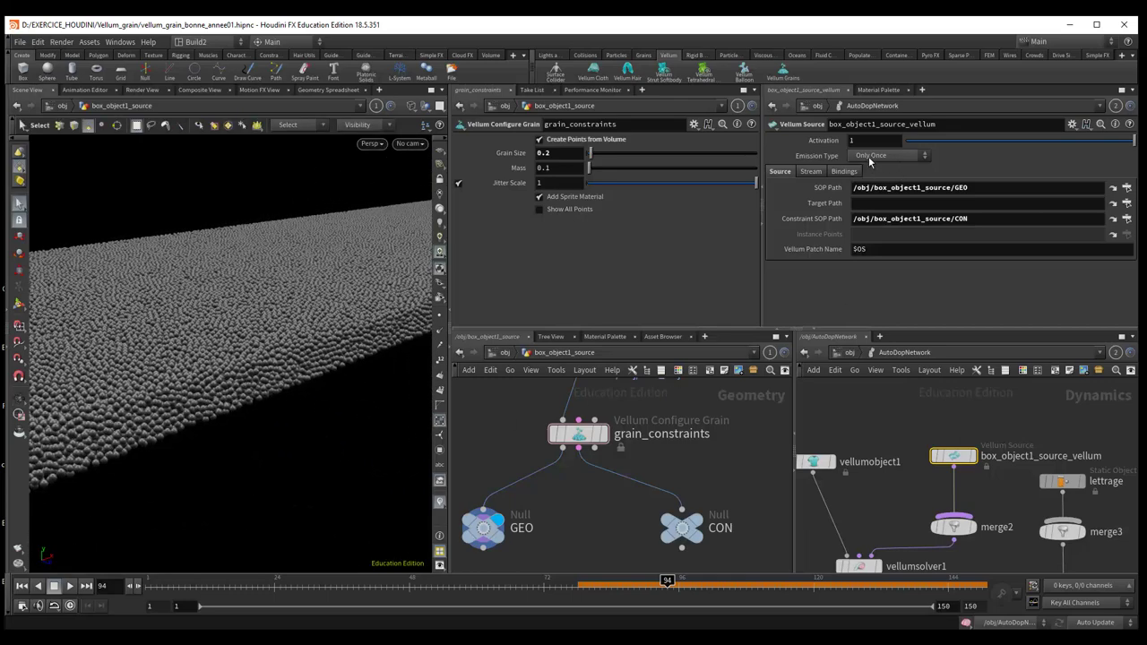
{"action": "mouse_move", "coordinate": [902, 443]}
{"action": "middle_mouse_down"}
{"action": "mouse_move", "coordinate": [926, 408]}
{"action": "mouse_move", "coordinate": [916, 413]}
{"action": "middle_mouse_up"}
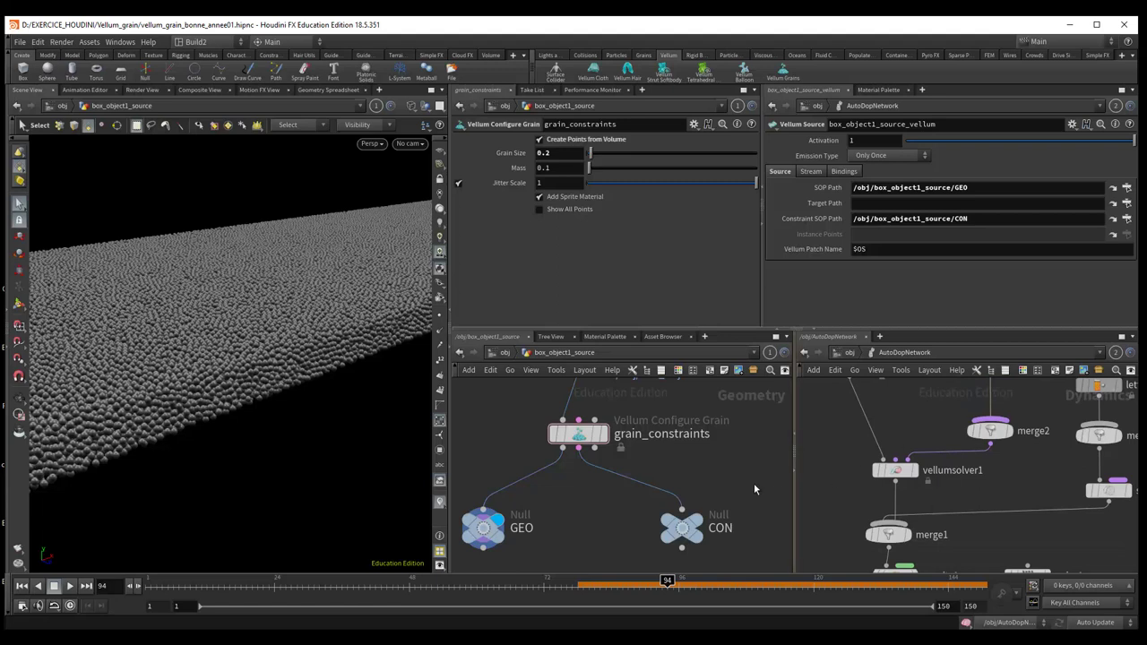
{"action": "left_click", "coordinate": [503, 355]}
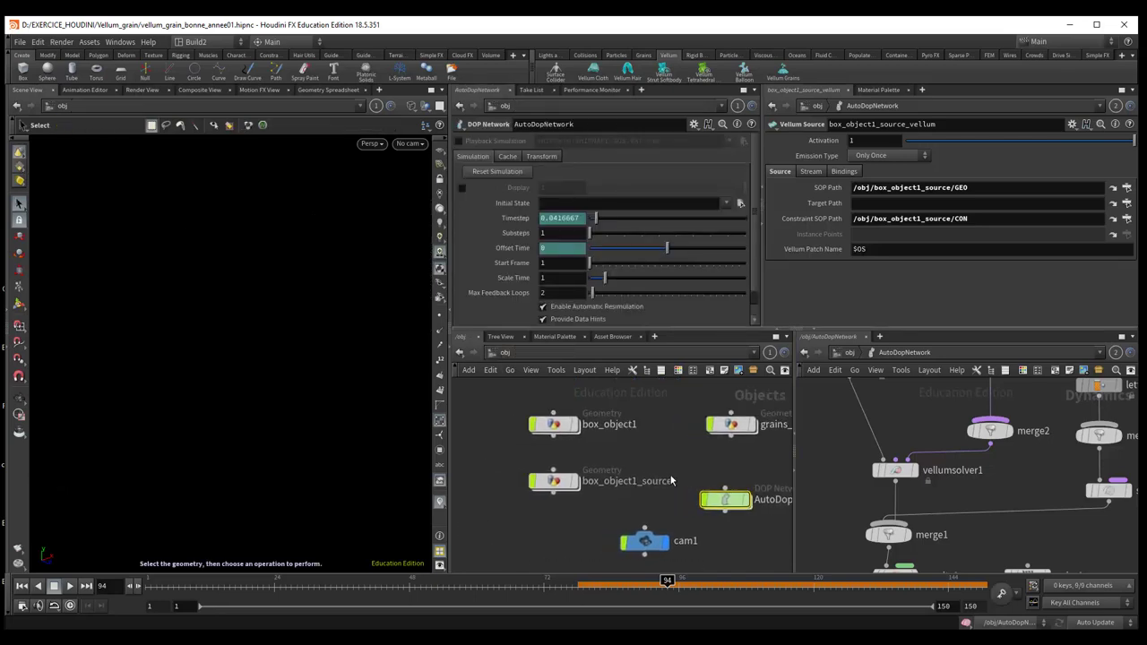
Step: Set the display flag on lettrage so the pink 'Bonne Année' text appears, then orbit to read it
{"action": "left_click", "coordinate": [586, 486]}
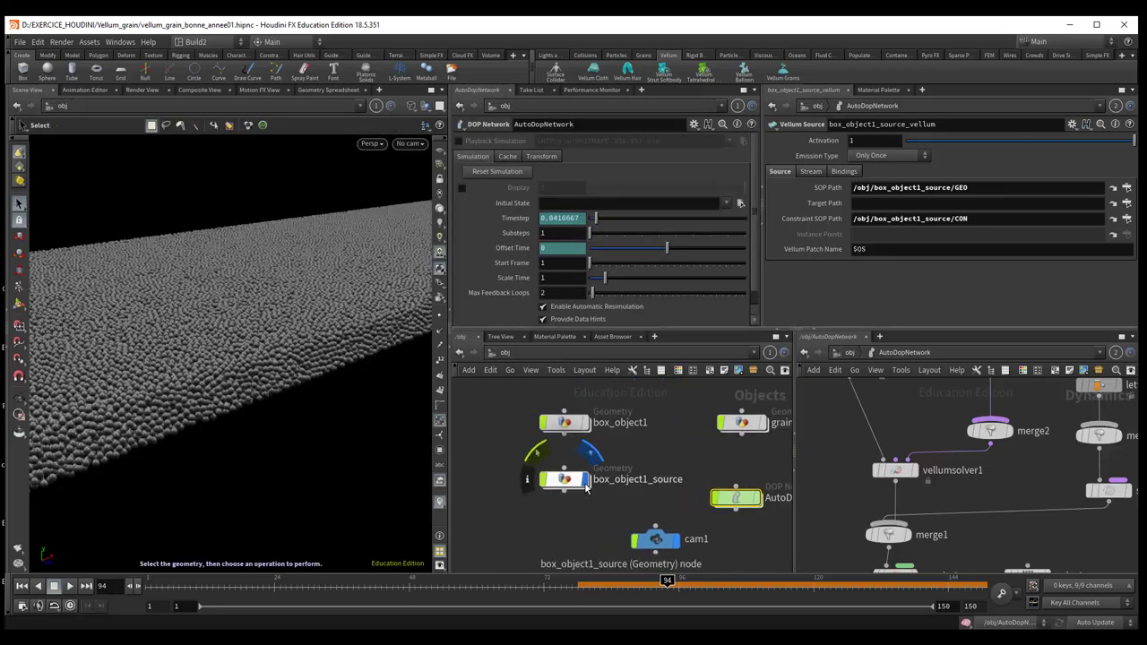
{"action": "left_click", "coordinate": [586, 486]}
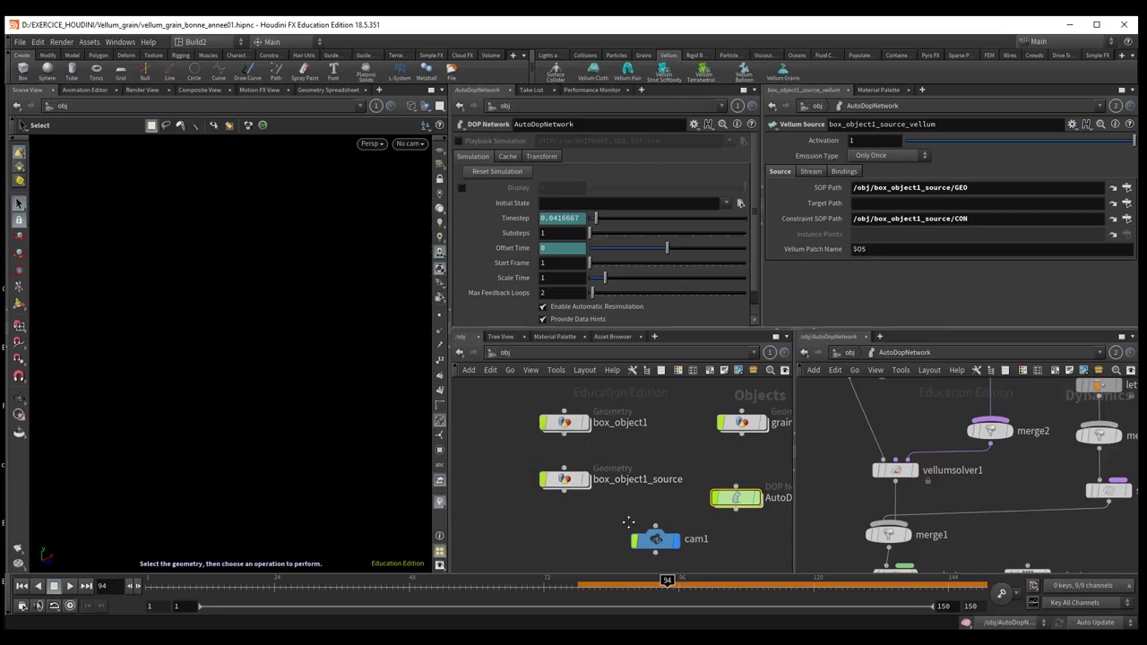
{"action": "middle_click_drag", "start_coordinate": [627, 530], "coordinate": [743, 519]}
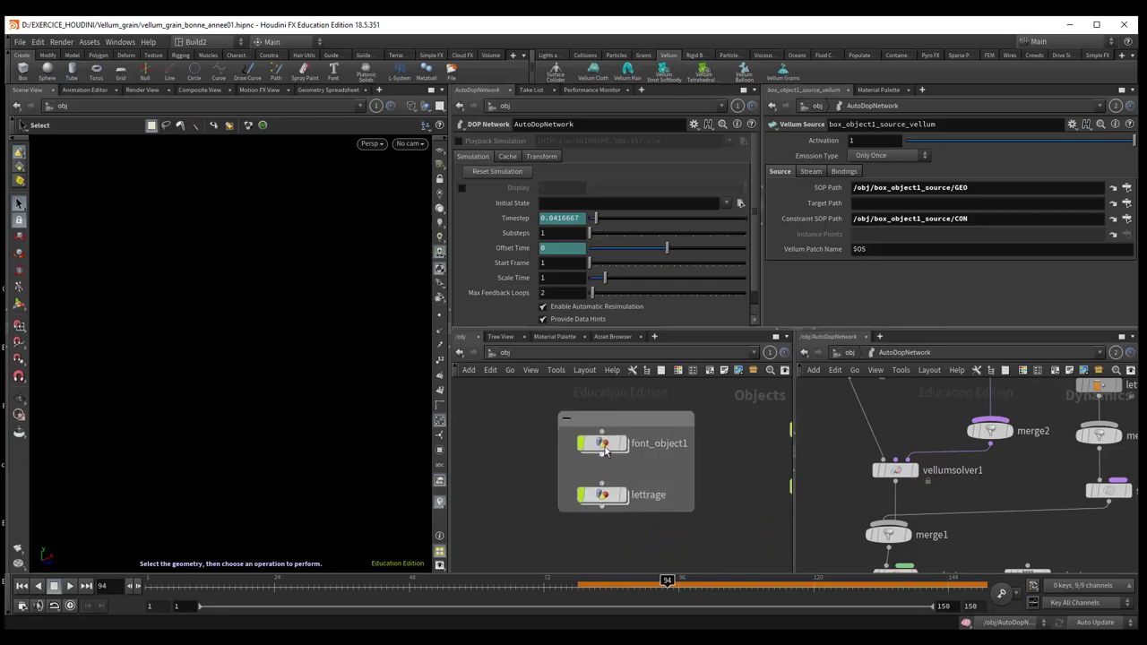
{"action": "left_click", "coordinate": [600, 500]}
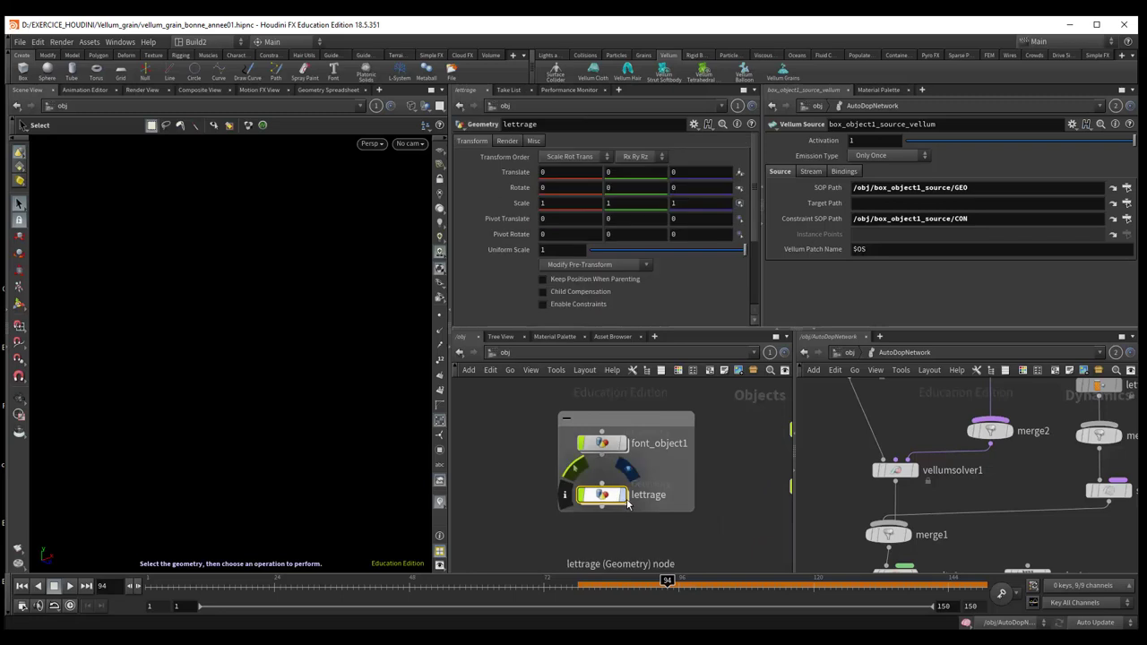
{"action": "left_click", "coordinate": [616, 500]}
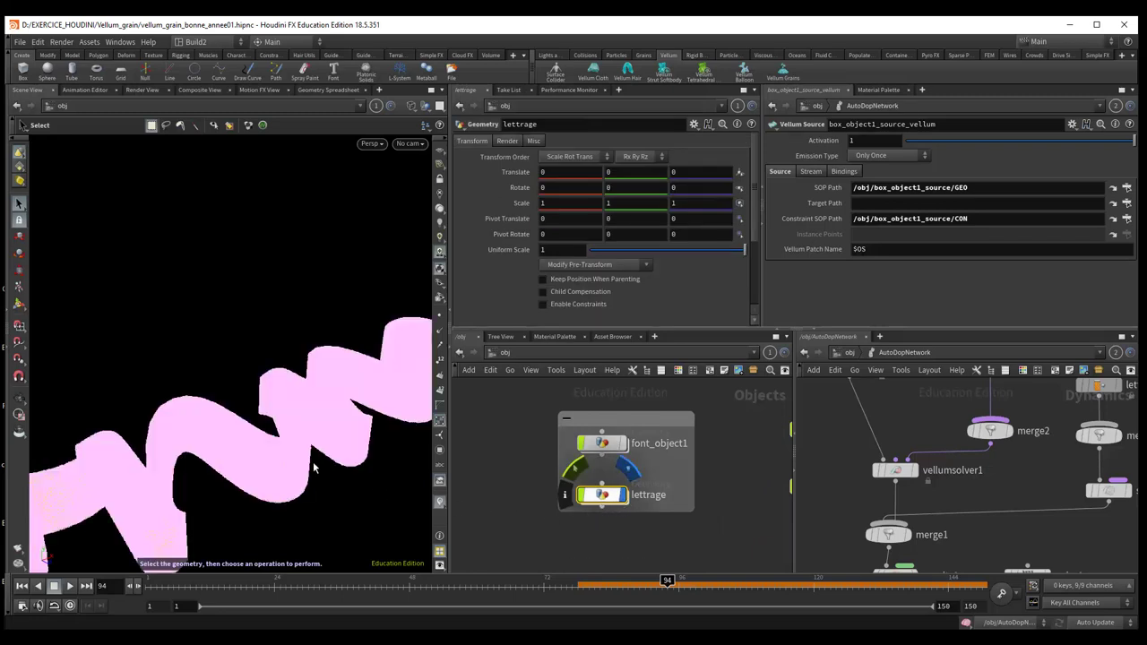
{"action": "mouse_move", "coordinate": [316, 477]}
{"action": "left_mouse_down"}
{"action": "mouse_move", "coordinate": [268, 464]}
{"action": "mouse_move", "coordinate": [233, 481]}
{"action": "mouse_move", "coordinate": [243, 469]}
{"action": "mouse_move", "coordinate": [235, 517]}
{"action": "mouse_move", "coordinate": [346, 404]}
{"action": "left_mouse_up"}
Step: Enter the lettrage network and orbit until the pink 'Bonne Année' text reads clearly
{"action": "key", "text": "s"}
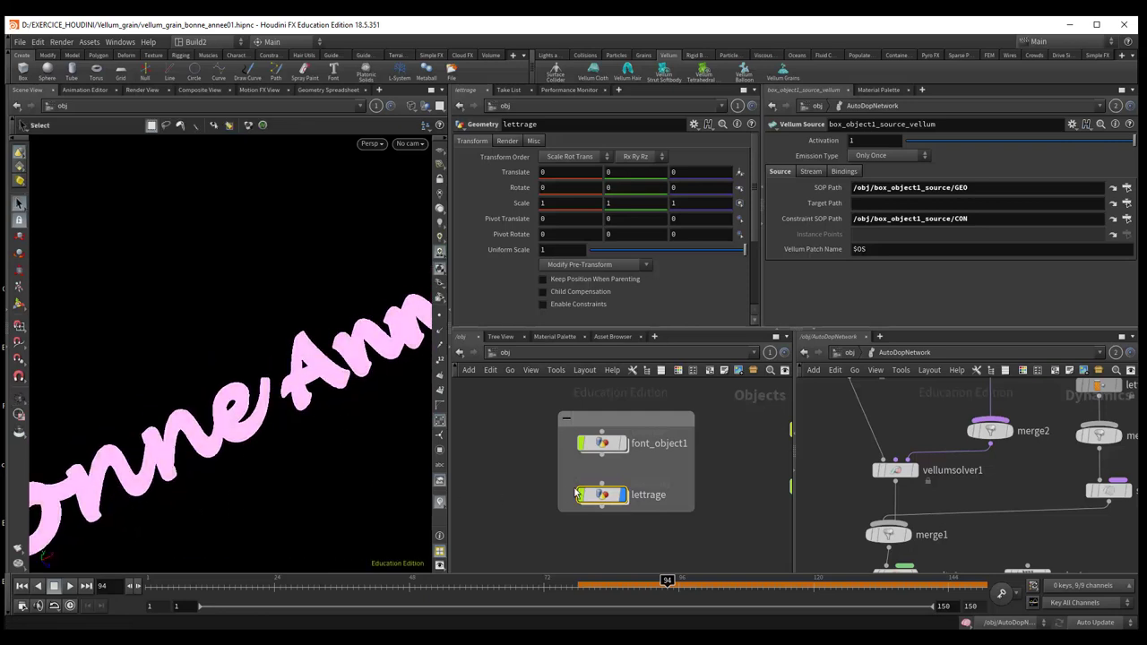
{"action": "double_click", "coordinate": [603, 497]}
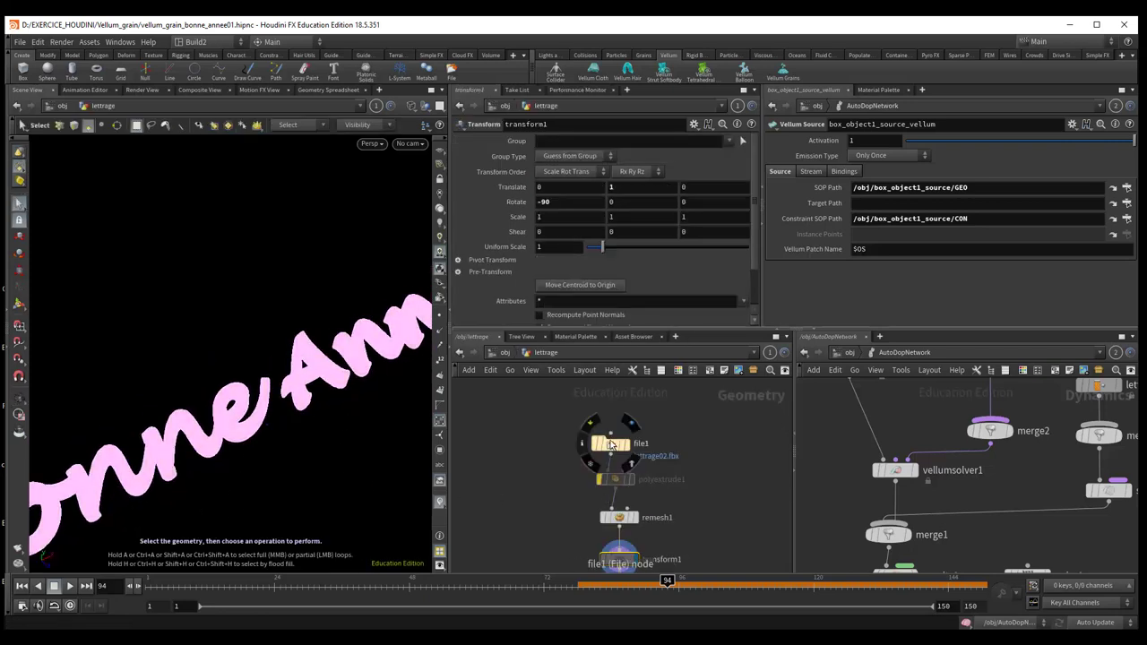
{"action": "scroll", "coordinate": [611, 448], "scroll_direction": "up", "scroll_amount": 3}
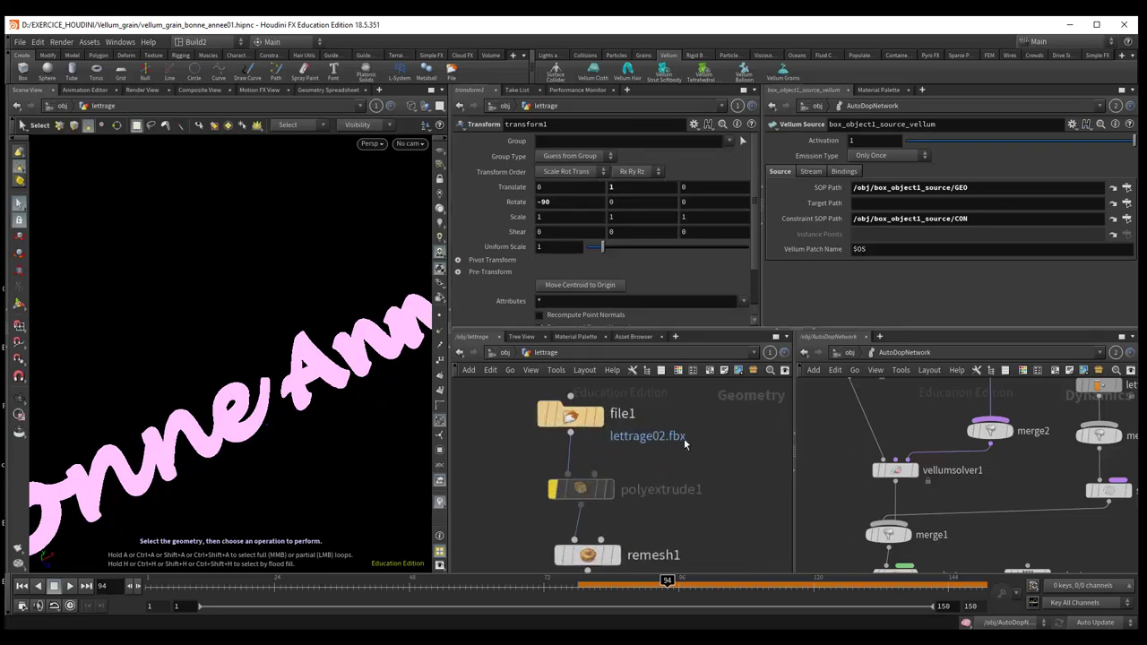
{"action": "key", "text": "Escape"}
{"action": "mouse_move", "coordinate": [274, 456]}
{"action": "left_mouse_down"}
{"action": "mouse_move", "coordinate": [280, 449]}
{"action": "mouse_move", "coordinate": [256, 466]}
{"action": "mouse_move", "coordinate": [286, 448]}
{"action": "left_mouse_up"}
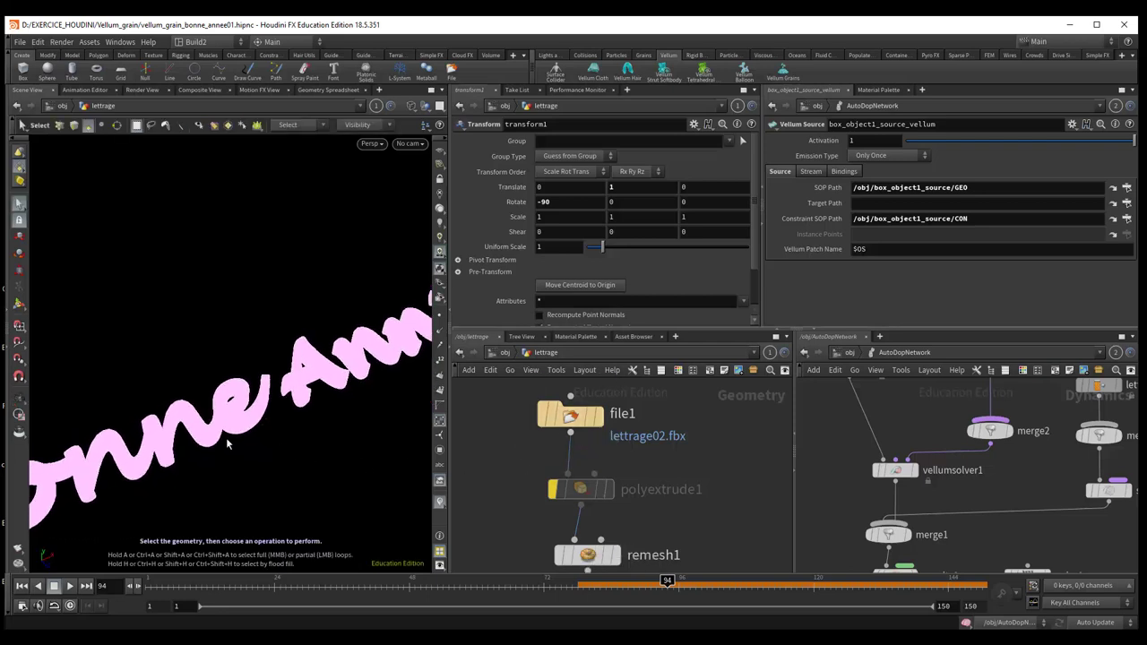
{"action": "middle_click_drag", "start_coordinate": [304, 457], "coordinate": [309, 459]}
{"action": "mouse_move", "coordinate": [309, 459]}
{"action": "left_mouse_down"}
{"action": "mouse_move", "coordinate": [289, 471]}
{"action": "mouse_move", "coordinate": [261, 432]}
{"action": "mouse_move", "coordinate": [269, 463]}
{"action": "mouse_move", "coordinate": [287, 458]}
{"action": "mouse_move", "coordinate": [292, 427]}
{"action": "mouse_move", "coordinate": [302, 430]}
{"action": "mouse_move", "coordinate": [157, 461]}
{"action": "left_mouse_up"}
{"action": "key", "text": "s"}
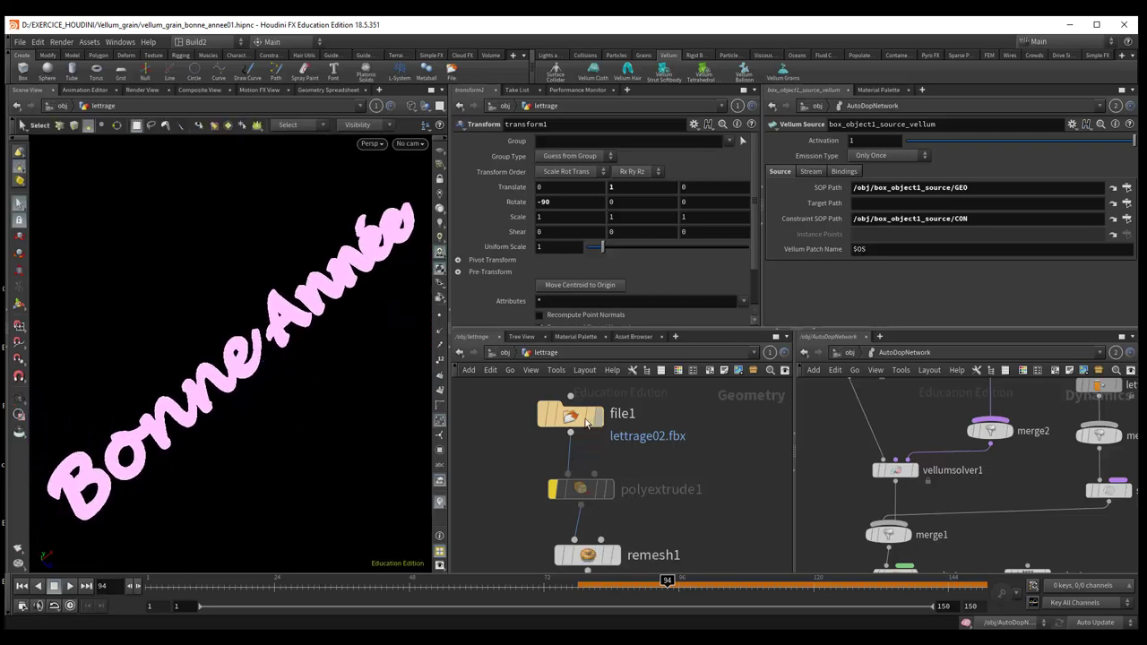
Step: Select file1, view the lettering edge-on, then display remesh1 (2 iterations, target size 0.1)
{"action": "left_click", "coordinate": [571, 417]}
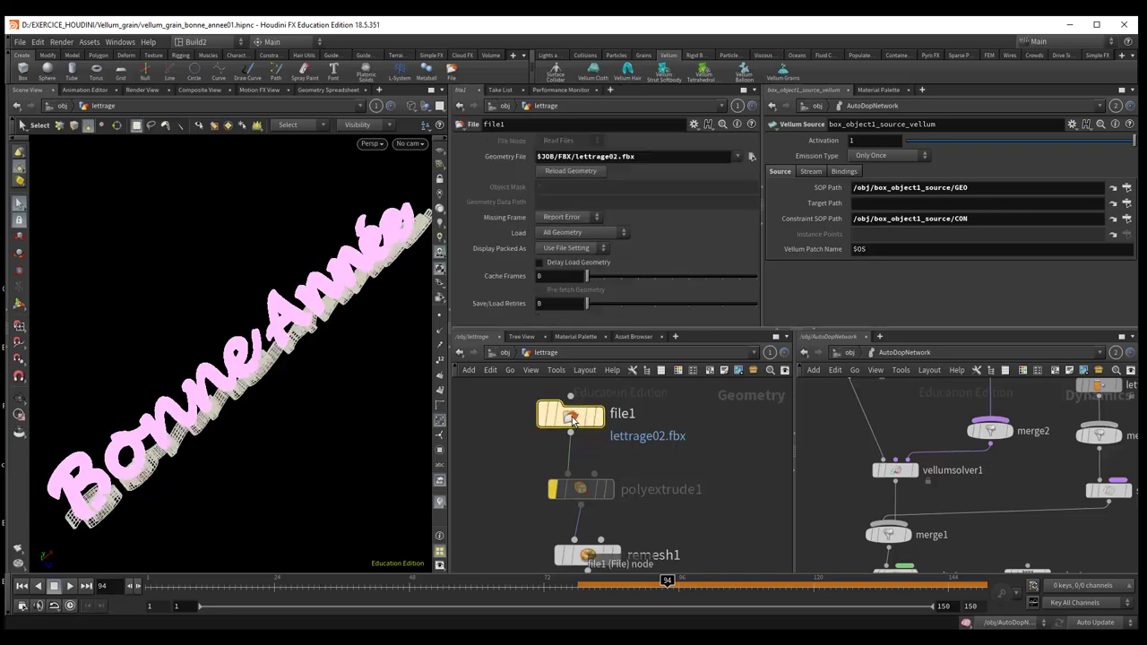
{"action": "key", "text": "Escape"}
{"action": "mouse_move", "coordinate": [353, 478]}
{"action": "left_mouse_down"}
{"action": "mouse_move", "coordinate": [300, 427]}
{"action": "mouse_move", "coordinate": [295, 404]}
{"action": "mouse_move", "coordinate": [228, 389]}
{"action": "mouse_move", "coordinate": [213, 328]}
{"action": "mouse_move", "coordinate": [200, 371]}
{"action": "mouse_move", "coordinate": [162, 332]}
{"action": "mouse_move", "coordinate": [96, 360]}
{"action": "mouse_move", "coordinate": [209, 369]}
{"action": "left_mouse_up"}
{"action": "key", "text": "s"}
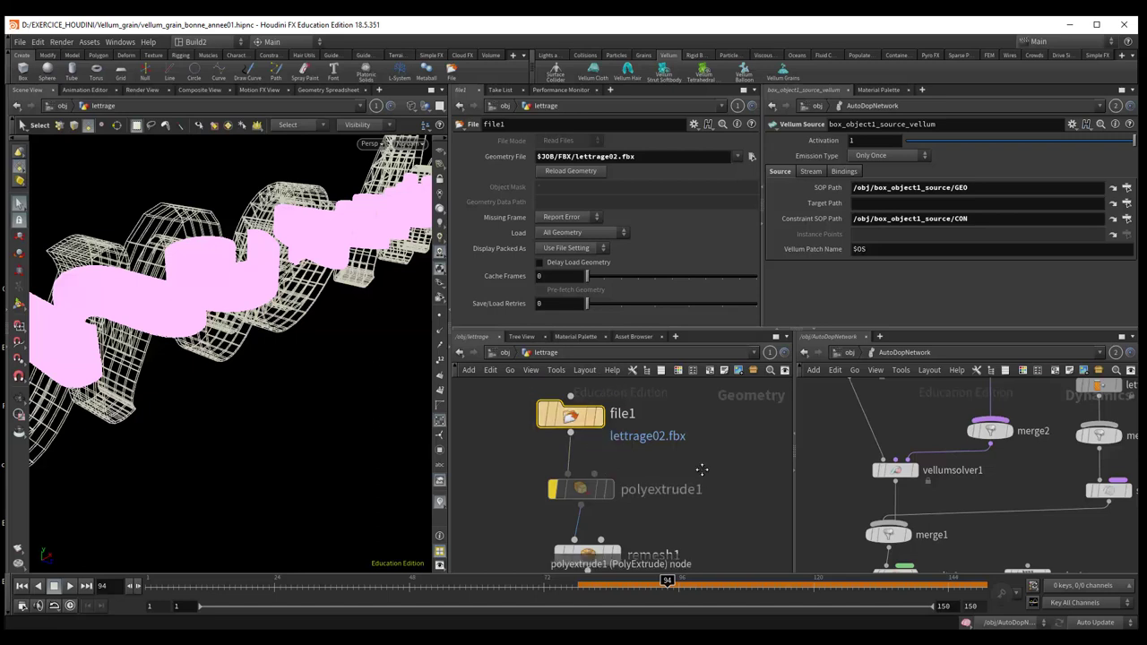
{"action": "scroll", "coordinate": [698, 476], "scroll_direction": "down", "scroll_amount": 3}
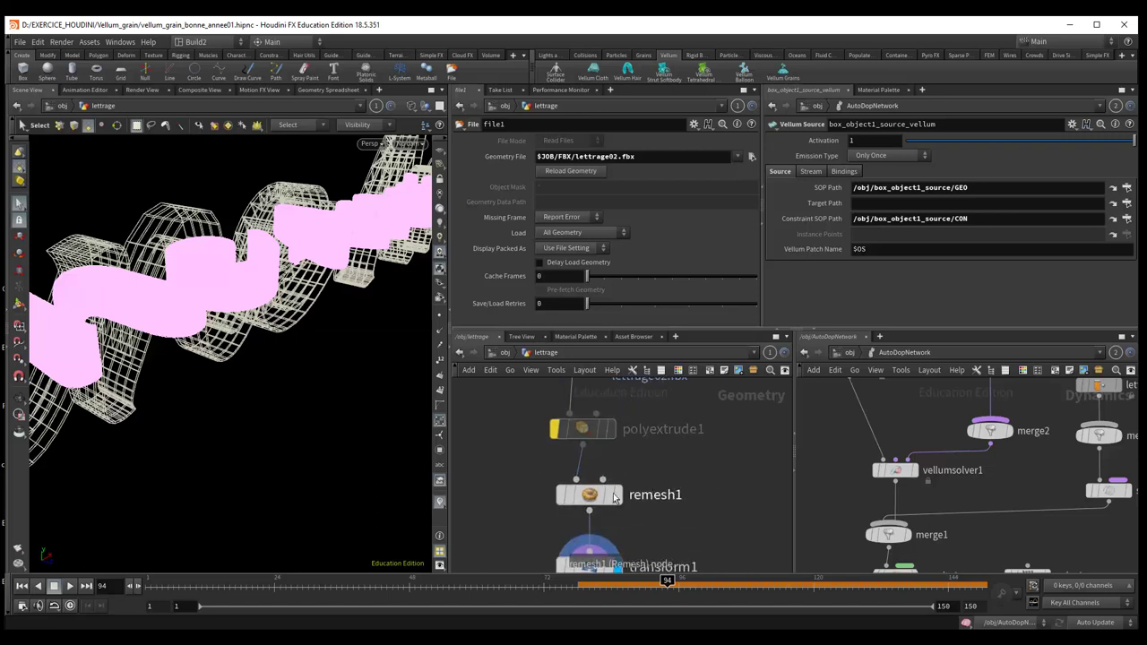
{"action": "left_click", "coordinate": [589, 499]}
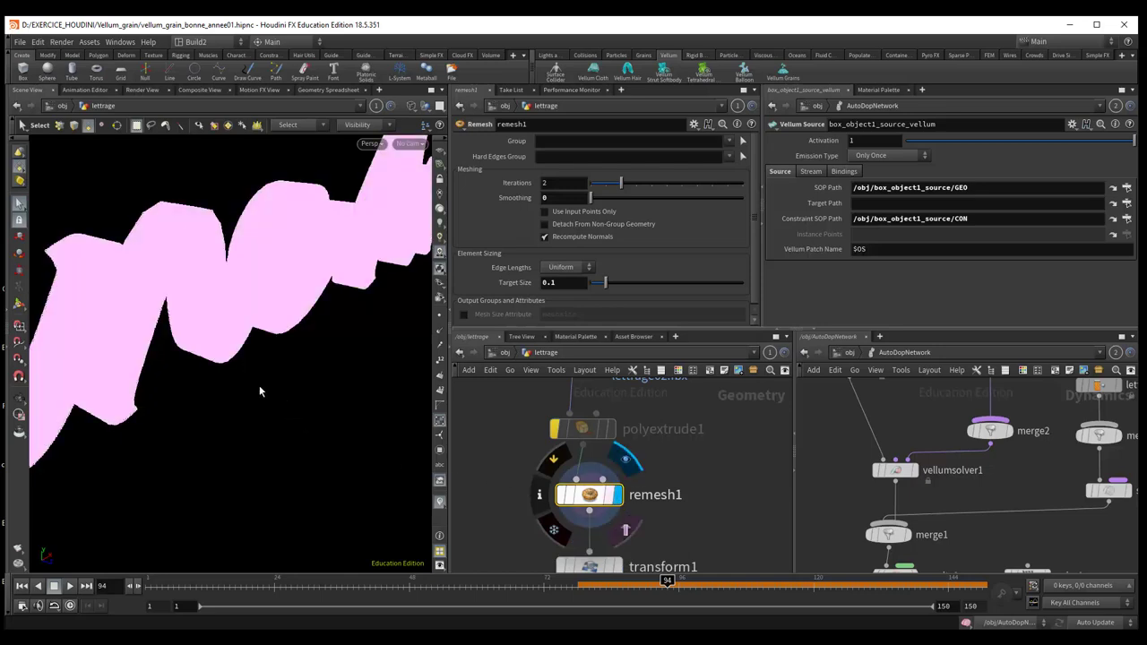
Step: Switch to wireframe and zoom in close to inspect the dense remeshed lettering
{"action": "key", "text": "Escape"}
{"action": "mouse_move", "coordinate": [290, 387]}
{"action": "left_mouse_down"}
{"action": "mouse_move", "coordinate": [248, 352]}
{"action": "mouse_move", "coordinate": [276, 374]}
{"action": "left_mouse_up"}
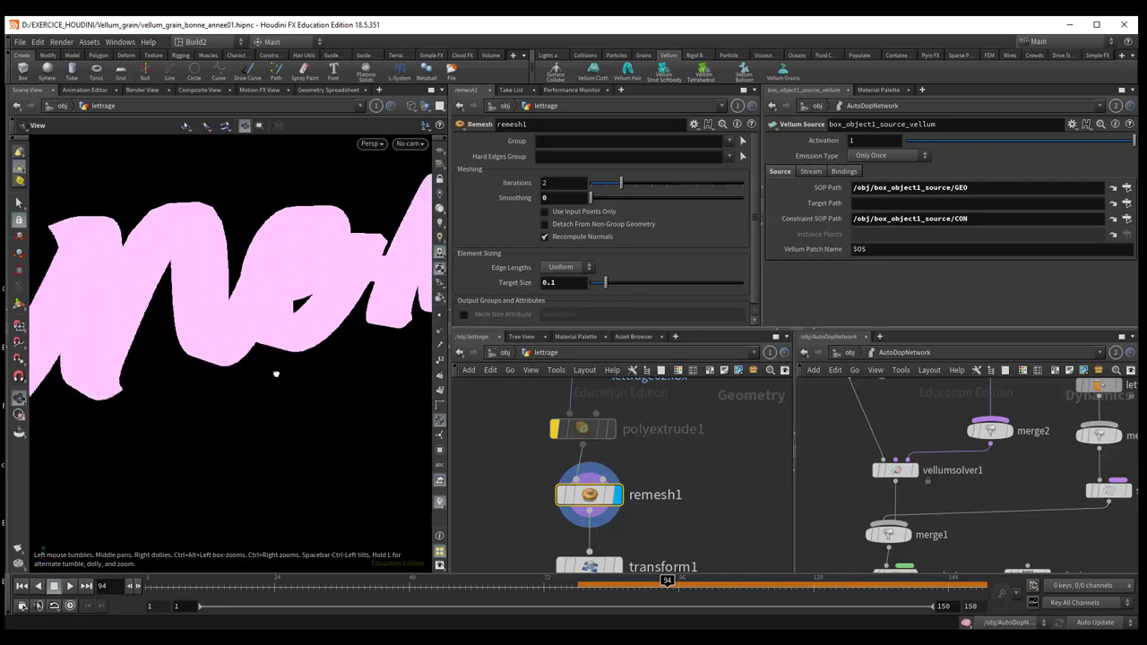
{"action": "key", "text": "s"}
{"action": "key", "text": "w"}
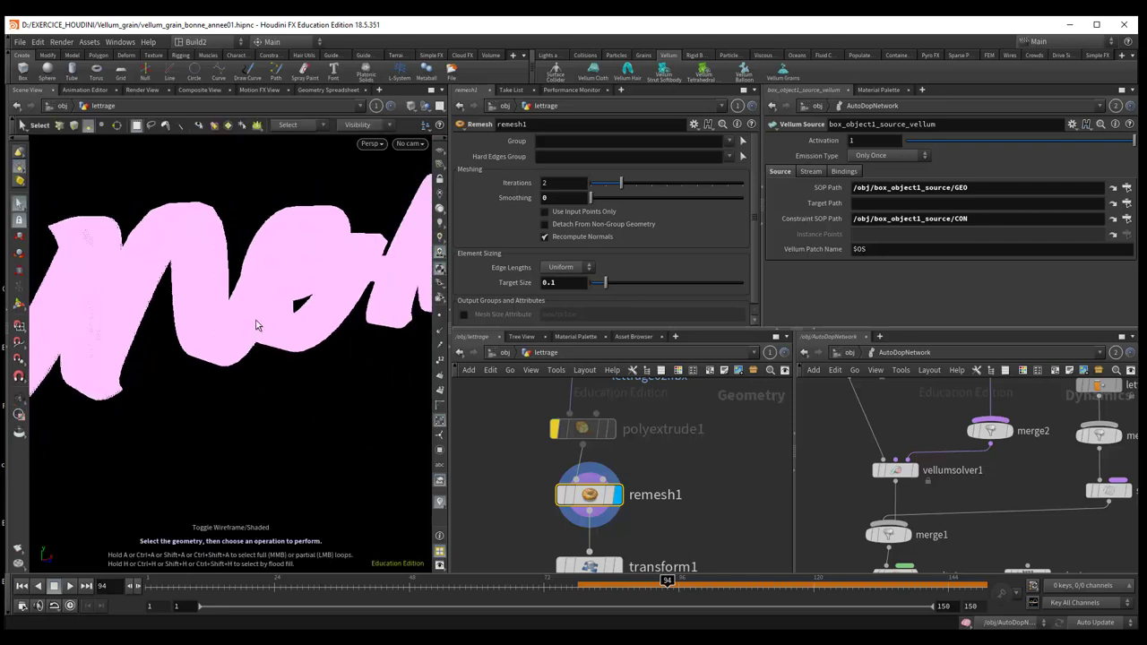
{"action": "key", "text": "Escape"}
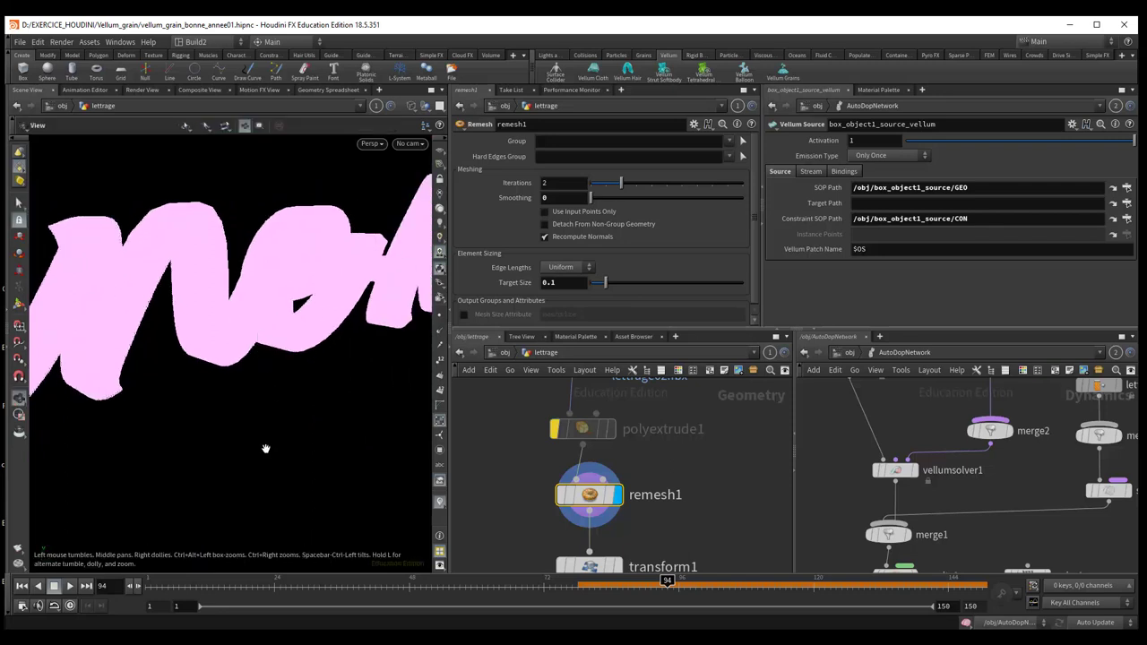
{"action": "left_click_drag", "start_coordinate": [252, 425], "coordinate": [220, 353]}
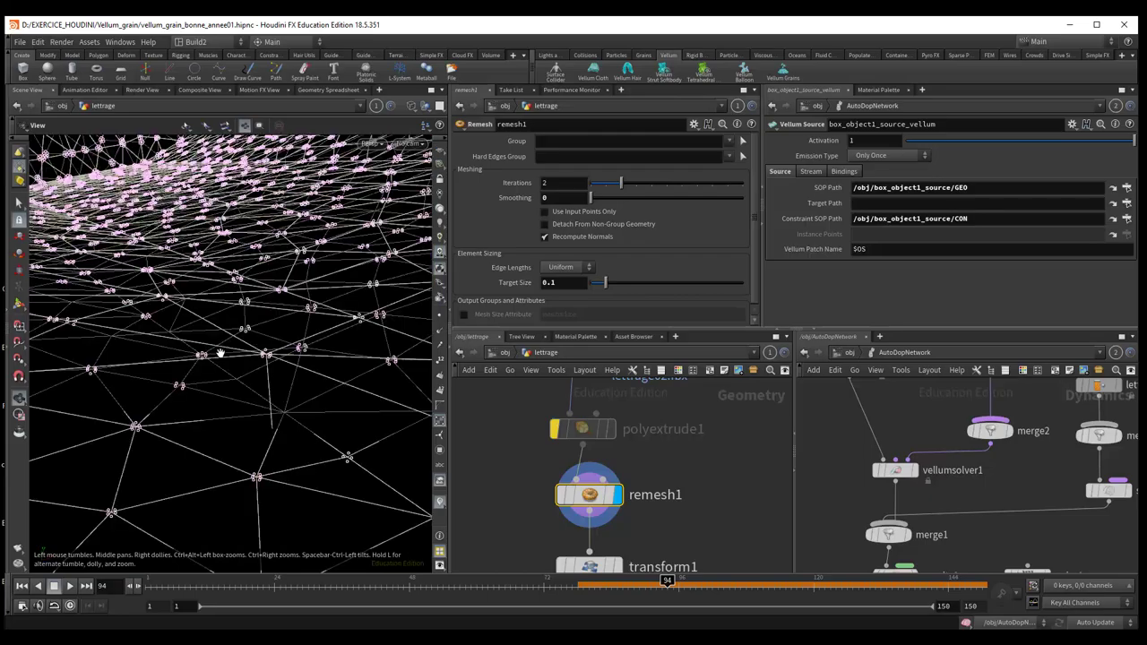
{"action": "scroll", "coordinate": [220, 353], "scroll_direction": "down", "scroll_amount": 2}
{"action": "scroll", "coordinate": [228, 358], "scroll_direction": "down", "scroll_amount": 2}
{"action": "scroll", "coordinate": [232, 358], "scroll_direction": "down", "scroll_amount": 2}
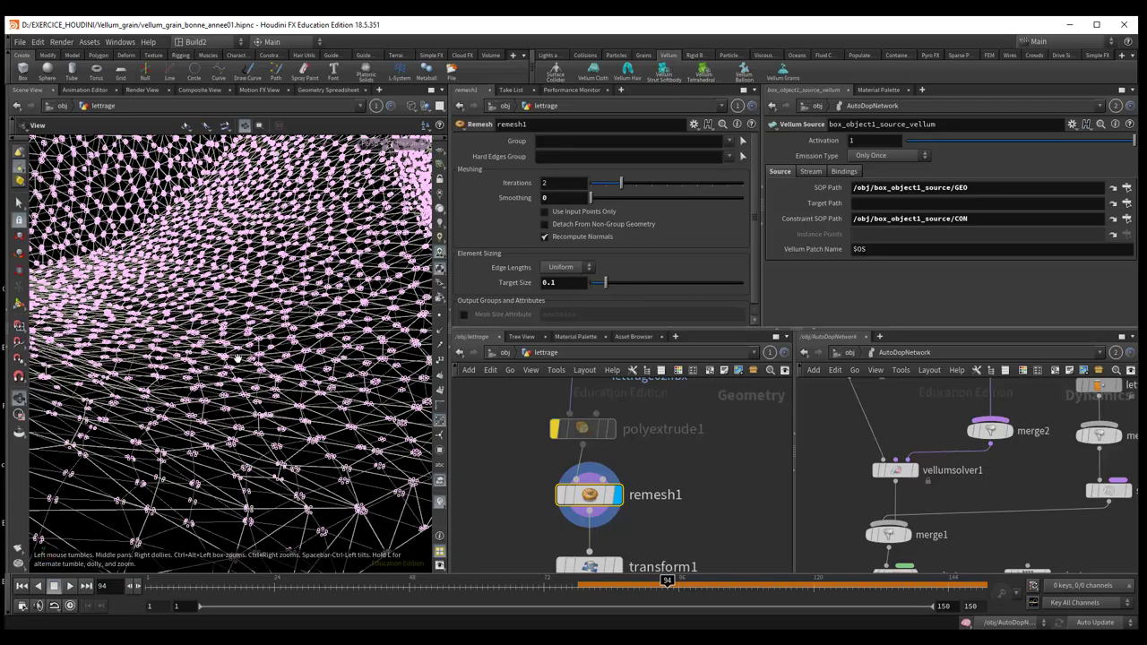
{"action": "scroll", "coordinate": [238, 355], "scroll_direction": "down", "scroll_amount": 2}
{"action": "mouse_move", "coordinate": [238, 350]}
{"action": "left_mouse_down"}
{"action": "mouse_move", "coordinate": [206, 268]}
{"action": "mouse_move", "coordinate": [299, 409]}
{"action": "mouse_move", "coordinate": [363, 389]}
{"action": "mouse_move", "coordinate": [295, 409]}
{"action": "mouse_move", "coordinate": [311, 423]}
{"action": "mouse_move", "coordinate": [307, 389]}
{"action": "mouse_move", "coordinate": [296, 394]}
{"action": "left_mouse_up"}
{"action": "scroll", "coordinate": [276, 363], "scroll_direction": "up", "scroll_amount": 3}
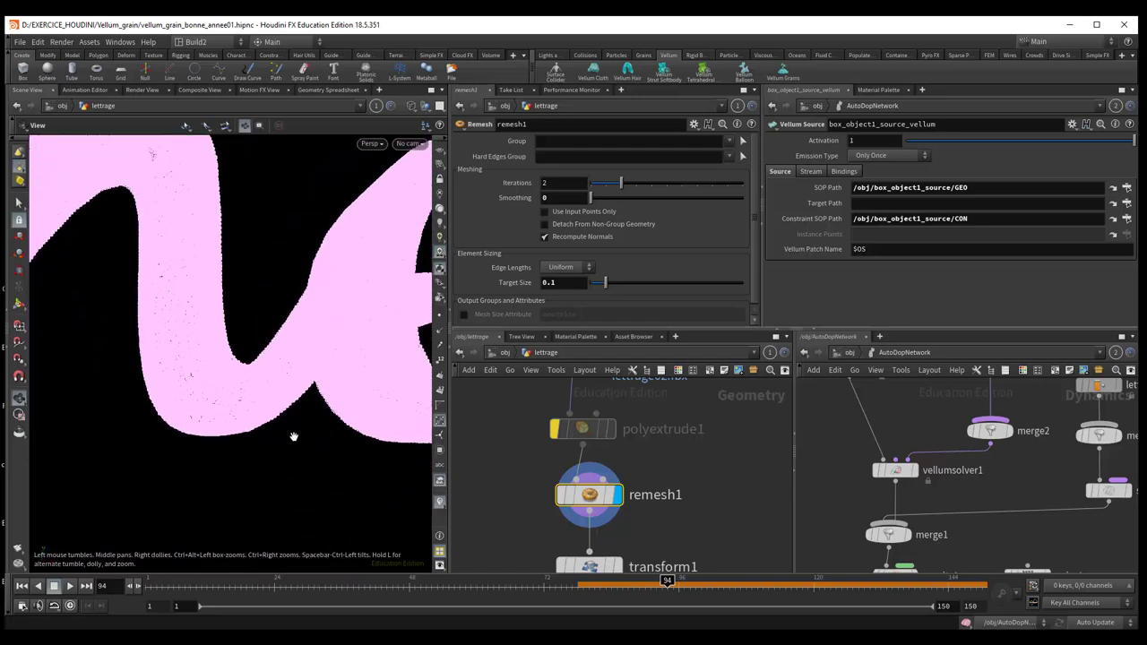
Step: Display the original file1 geometry and orbit around its ribbon mesh from several angles
{"action": "middle_click_drag", "start_coordinate": [678, 456], "coordinate": [687, 489]}
{"action": "left_click", "coordinate": [603, 397]}
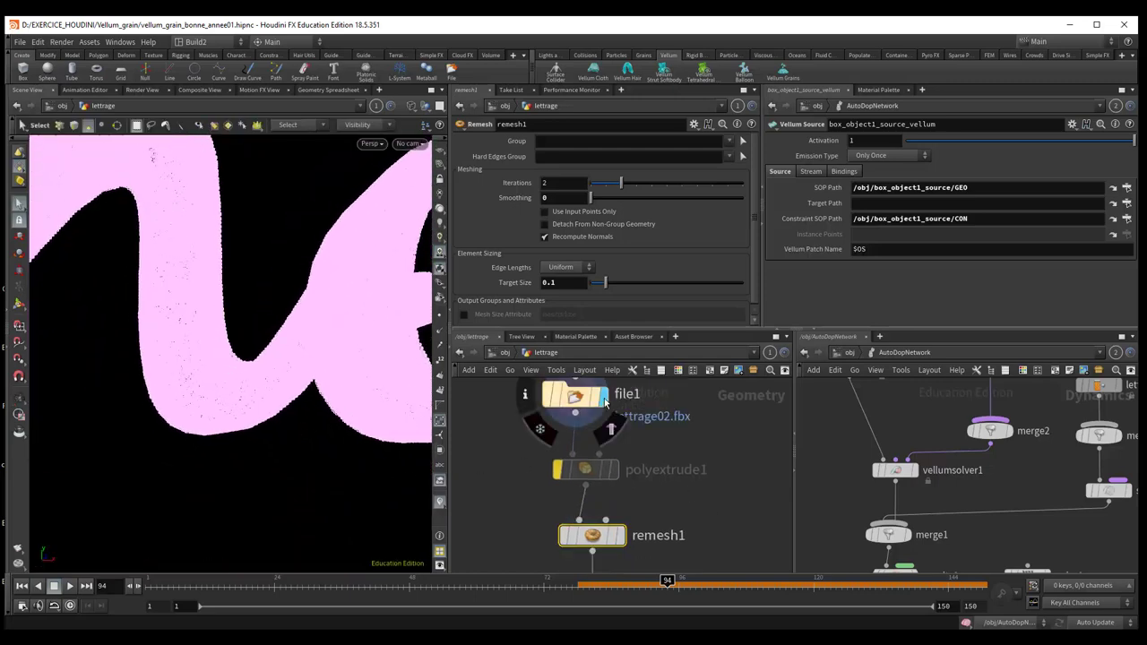
{"action": "mouse_move", "coordinate": [299, 410]}
{"action": "left_mouse_down"}
{"action": "mouse_move", "coordinate": [240, 368]}
{"action": "mouse_move", "coordinate": [181, 410]}
{"action": "mouse_move", "coordinate": [222, 513]}
{"action": "mouse_move", "coordinate": [206, 448]}
{"action": "mouse_move", "coordinate": [72, 286]}
{"action": "left_mouse_up"}
{"action": "key", "text": "s"}
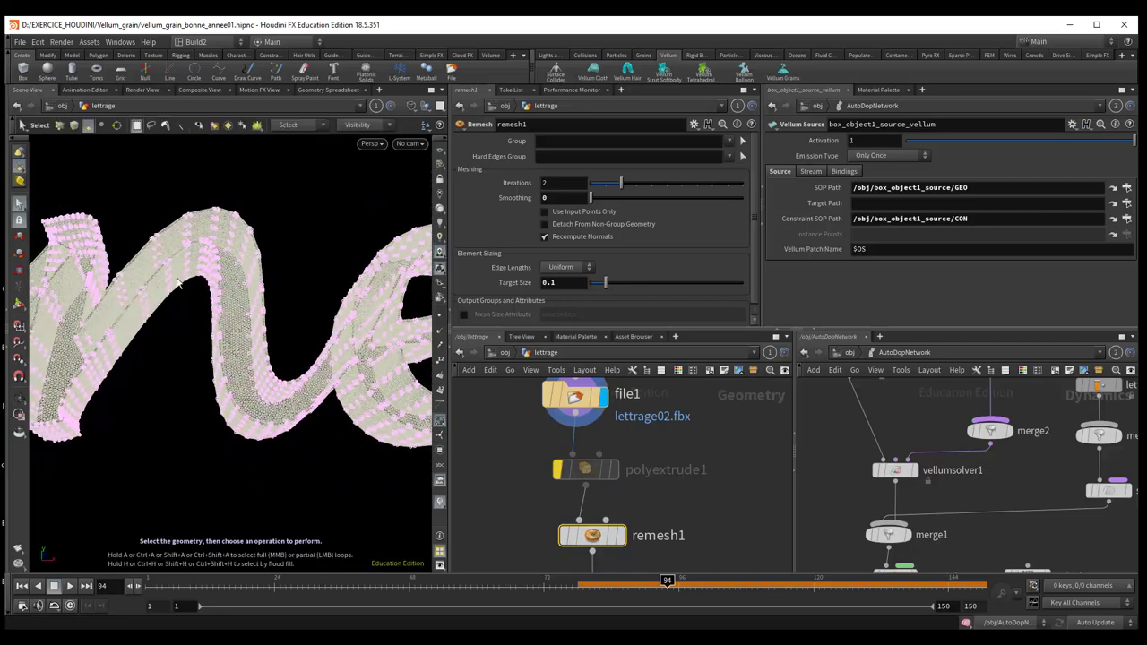
{"action": "key", "text": "Escape"}
{"action": "mouse_move", "coordinate": [277, 457]}
{"action": "left_mouse_down"}
{"action": "mouse_move", "coordinate": [282, 487]}
{"action": "mouse_move", "coordinate": [209, 309]}
{"action": "left_mouse_up"}
{"action": "mouse_move", "coordinate": [247, 422]}
{"action": "left_mouse_down"}
{"action": "mouse_move", "coordinate": [267, 415]}
{"action": "mouse_move", "coordinate": [279, 443]}
{"action": "left_mouse_up"}
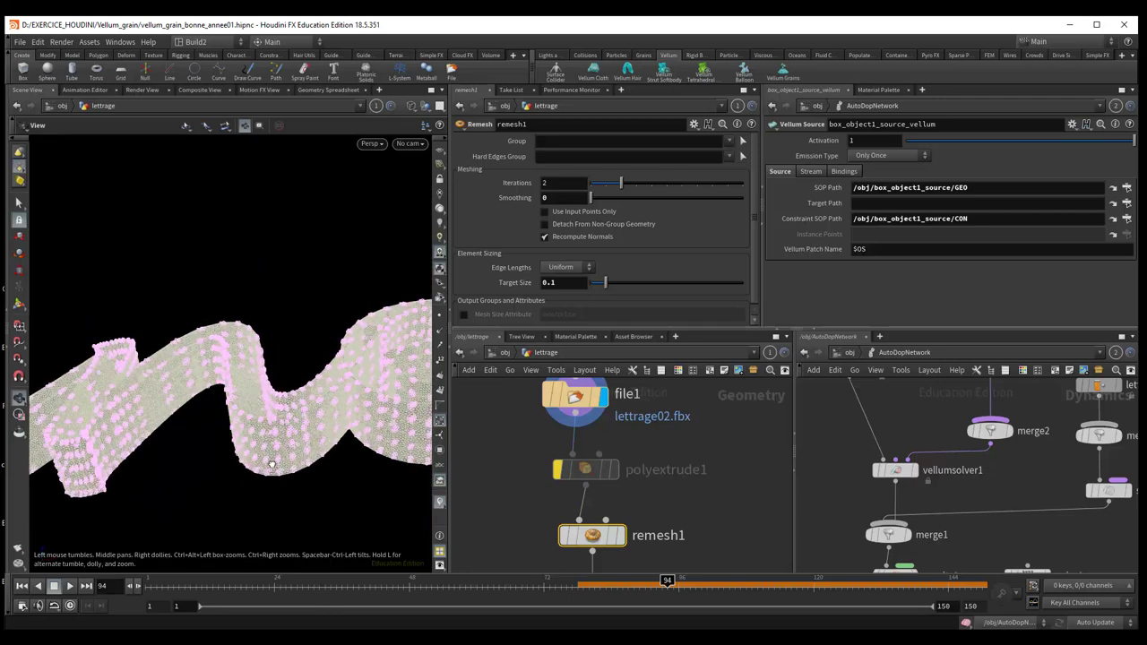
{"action": "key", "text": "s"}
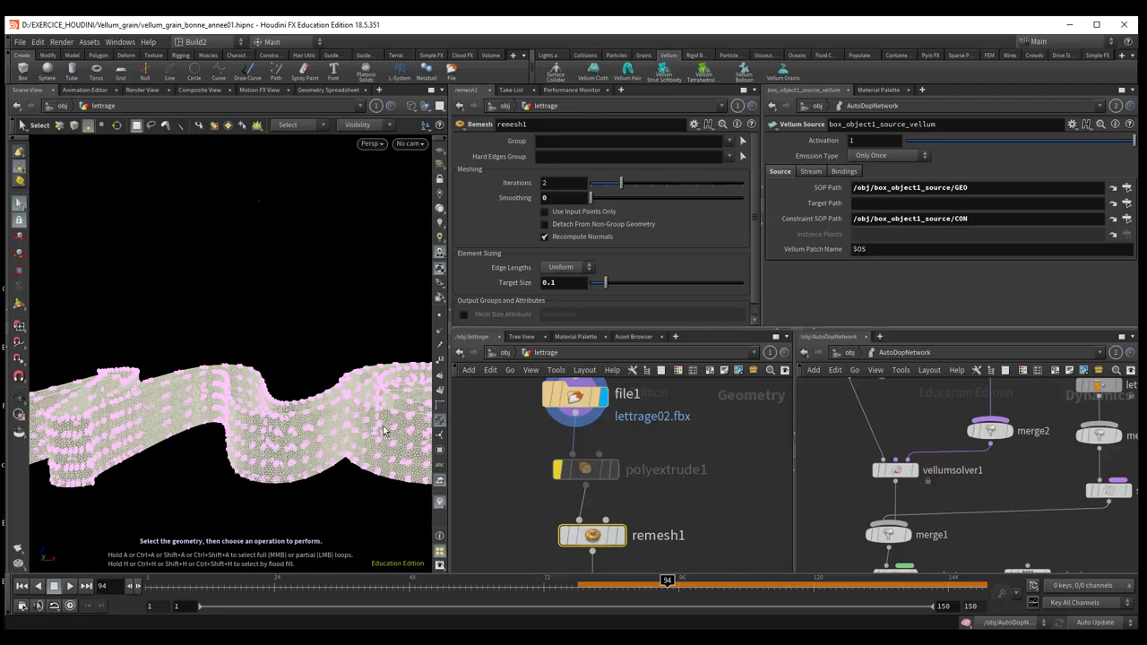
{"action": "key", "text": "Escape"}
{"action": "mouse_move", "coordinate": [325, 456]}
{"action": "left_mouse_down"}
{"action": "mouse_move", "coordinate": [332, 477]}
{"action": "mouse_move", "coordinate": [307, 486]}
{"action": "mouse_move", "coordinate": [306, 372]}
{"action": "left_mouse_up"}
{"action": "key", "text": "s"}
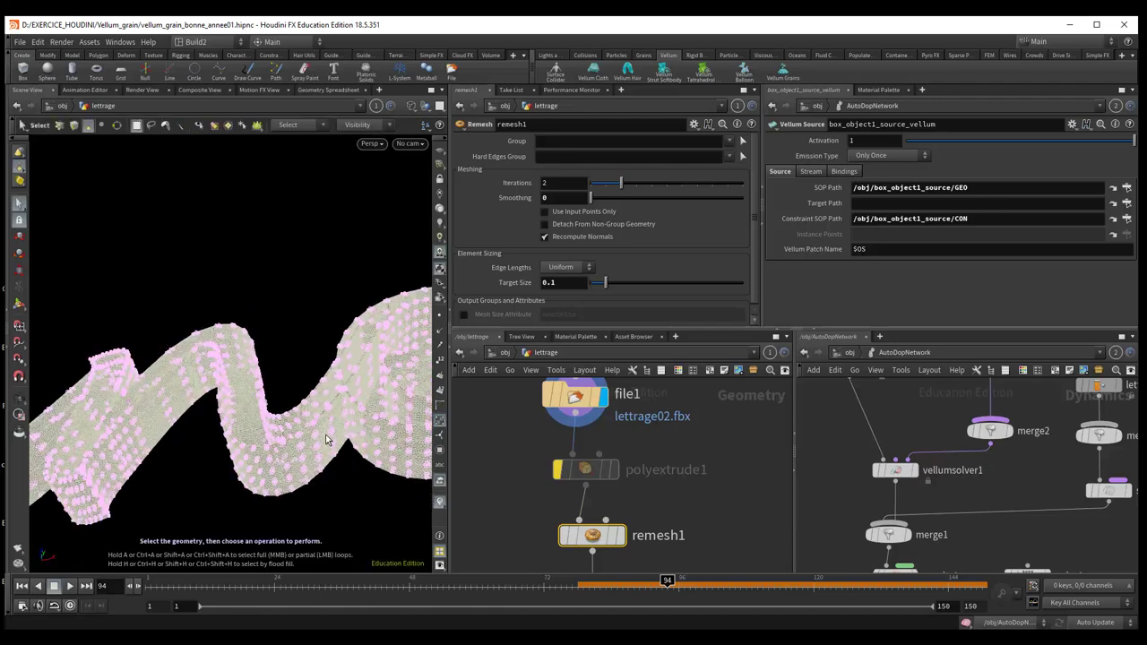
{"action": "key", "text": "Escape"}
{"action": "mouse_move", "coordinate": [363, 484]}
{"action": "left_mouse_down"}
{"action": "mouse_move", "coordinate": [325, 467]}
{"action": "mouse_move", "coordinate": [302, 505]}
{"action": "mouse_move", "coordinate": [307, 486]}
{"action": "mouse_move", "coordinate": [259, 394]}
{"action": "mouse_move", "coordinate": [256, 422]}
{"action": "mouse_move", "coordinate": [284, 411]}
{"action": "left_mouse_up"}
{"action": "key", "text": "s"}
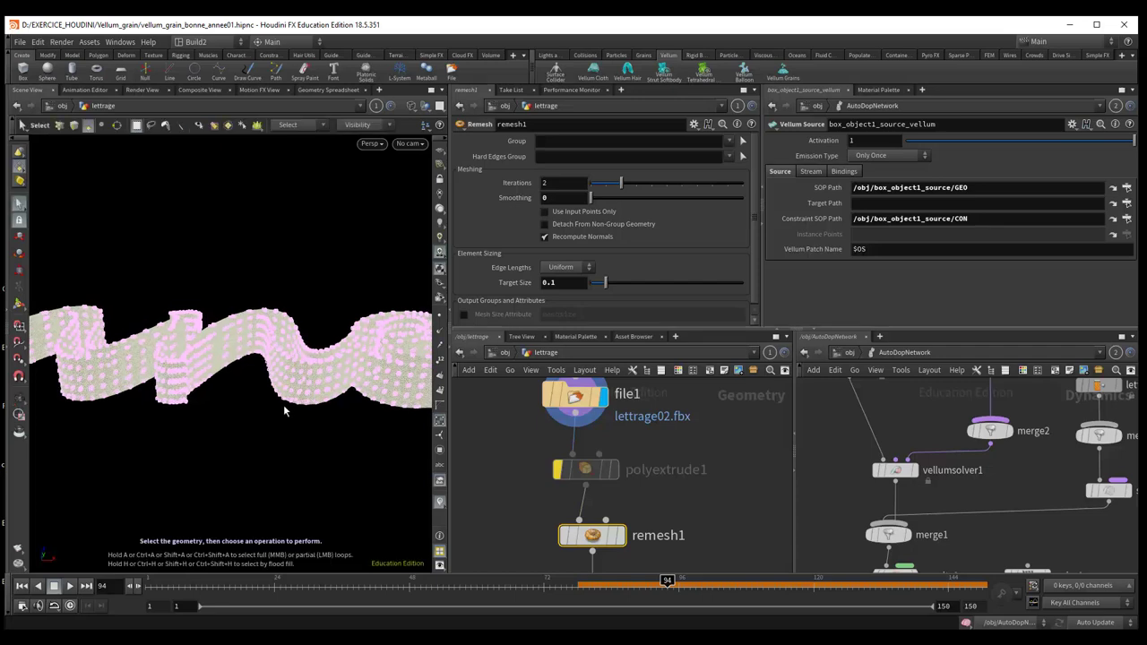
Step: Frame the whole 'Bonne Année' text front-on and select file1 to show its lettrage02.fbx path
{"action": "key", "text": "Escape"}
{"action": "left_click_drag", "start_coordinate": [22, 400], "coordinate": [193, 383]}
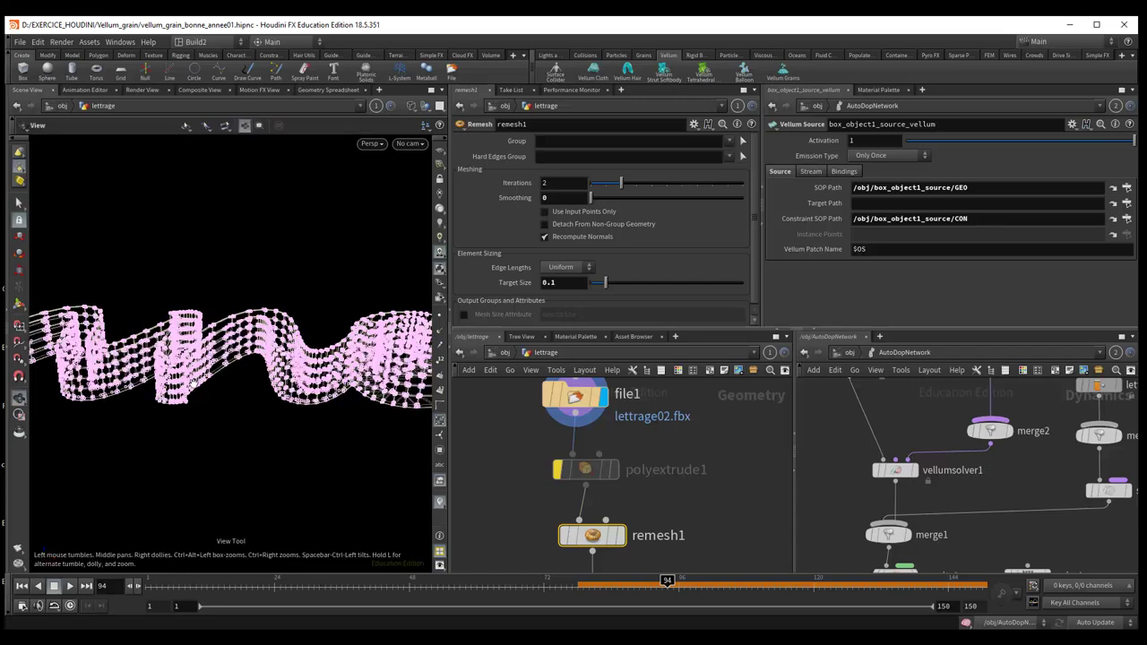
{"action": "key", "text": "f"}
{"action": "left_click_drag", "start_coordinate": [261, 361], "coordinate": [216, 406]}
{"action": "scroll", "coordinate": [216, 406], "scroll_direction": "up", "scroll_amount": 3}
{"action": "scroll", "coordinate": [220, 384], "scroll_direction": "up", "scroll_amount": 2}
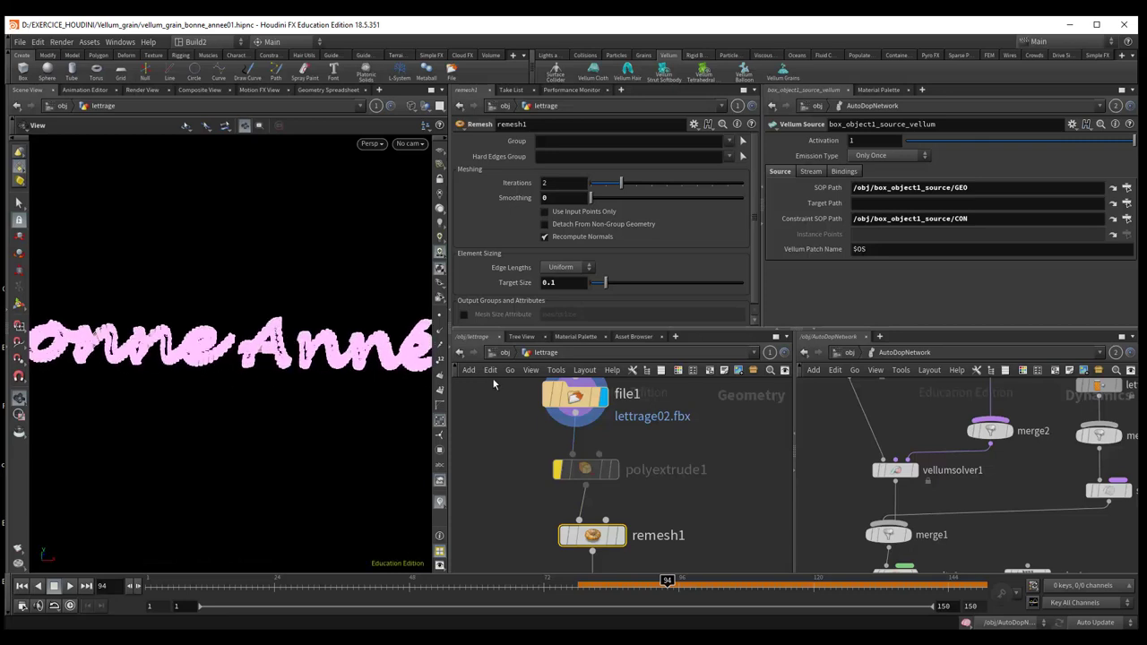
{"action": "left_click", "coordinate": [562, 399]}
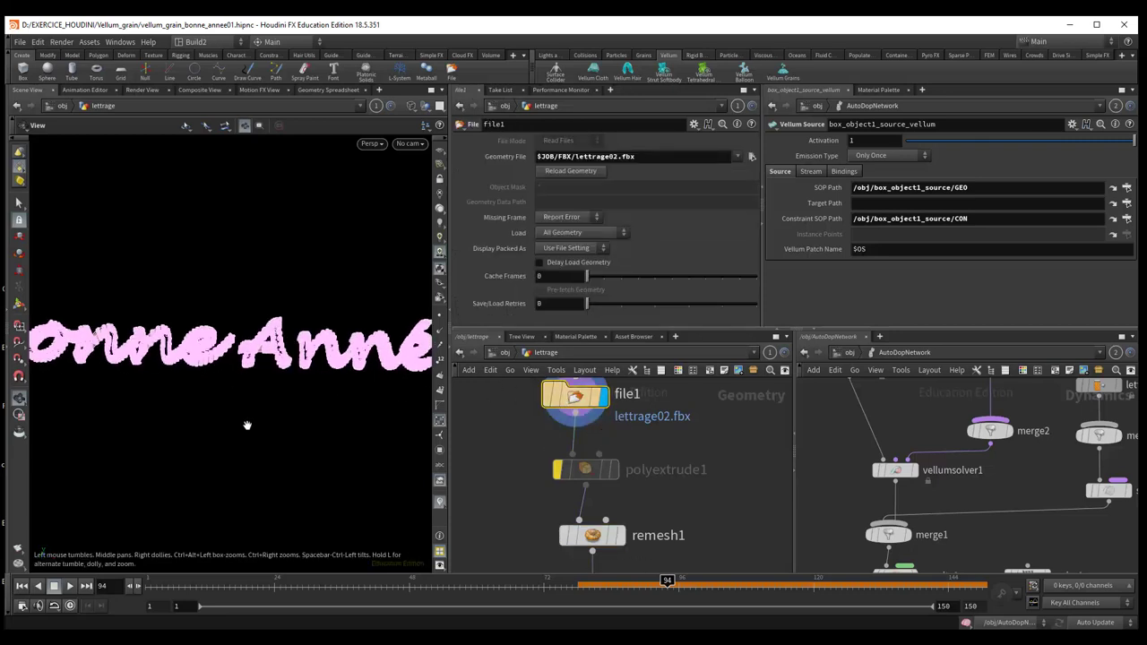
Step: Pan down to transform1 and switch to MPlay showing frame 129's rendered 'Bonne Année'
{"action": "mouse_move", "coordinate": [250, 414]}
{"action": "left_mouse_down"}
{"action": "mouse_move", "coordinate": [251, 389]}
{"action": "mouse_move", "coordinate": [246, 439]}
{"action": "mouse_move", "coordinate": [263, 471]}
{"action": "mouse_move", "coordinate": [284, 466]}
{"action": "mouse_move", "coordinate": [228, 373]}
{"action": "mouse_move", "coordinate": [269, 461]}
{"action": "mouse_move", "coordinate": [228, 364]}
{"action": "left_mouse_up"}
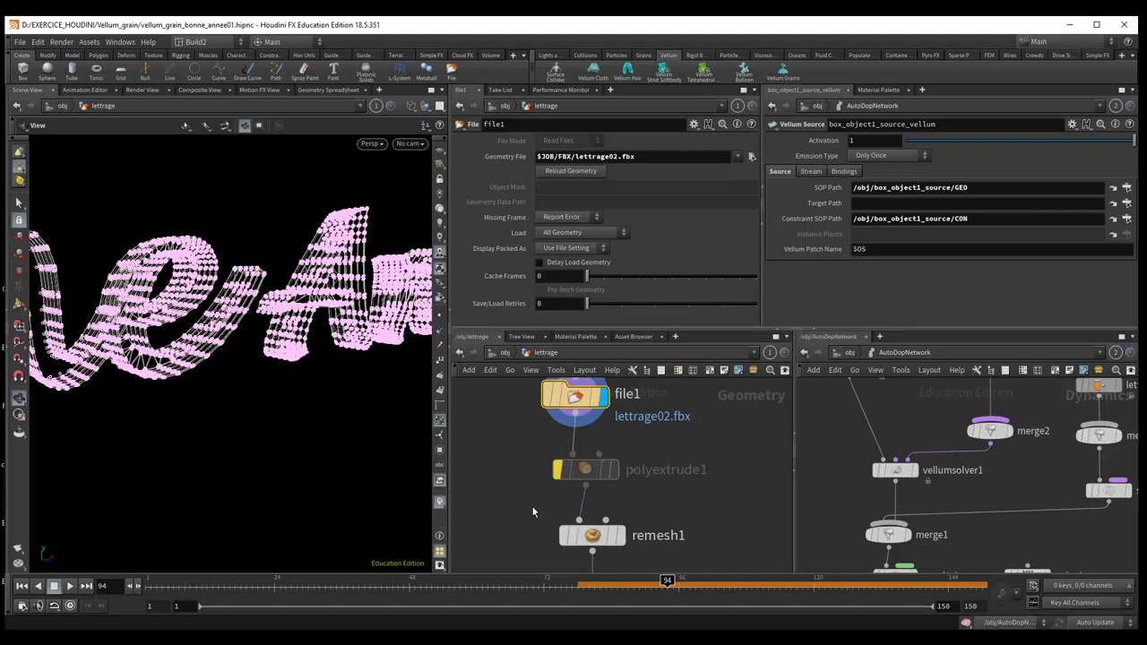
{"action": "middle_click_drag", "start_coordinate": [532, 509], "coordinate": [529, 444]}
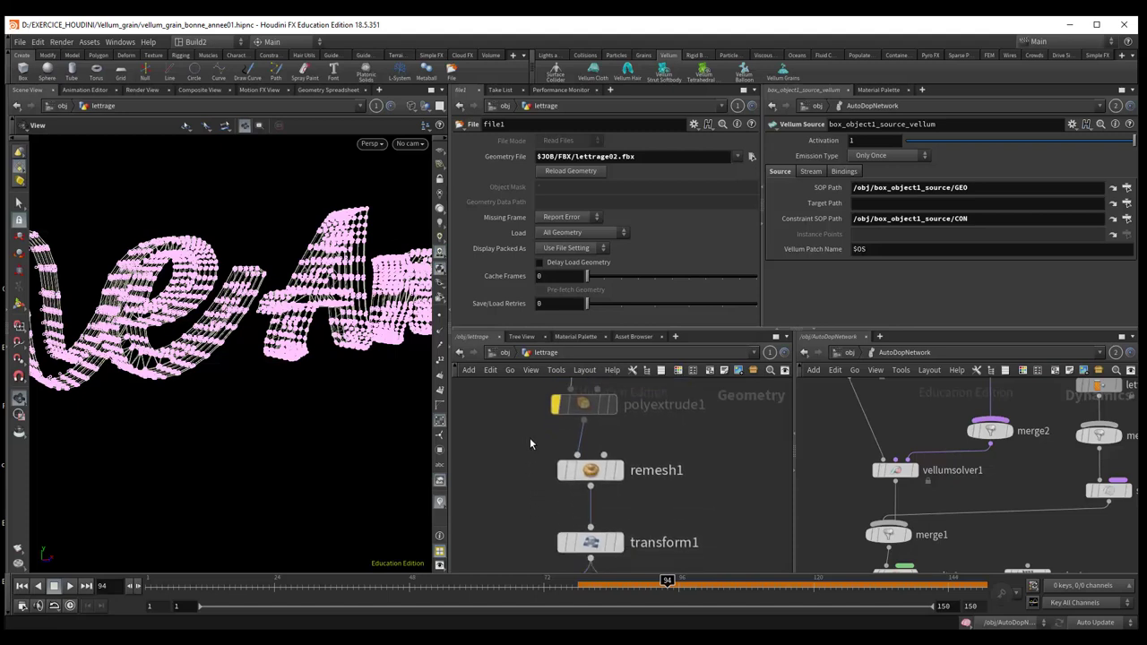
{"action": "mouse_move", "coordinate": [591, 471]}
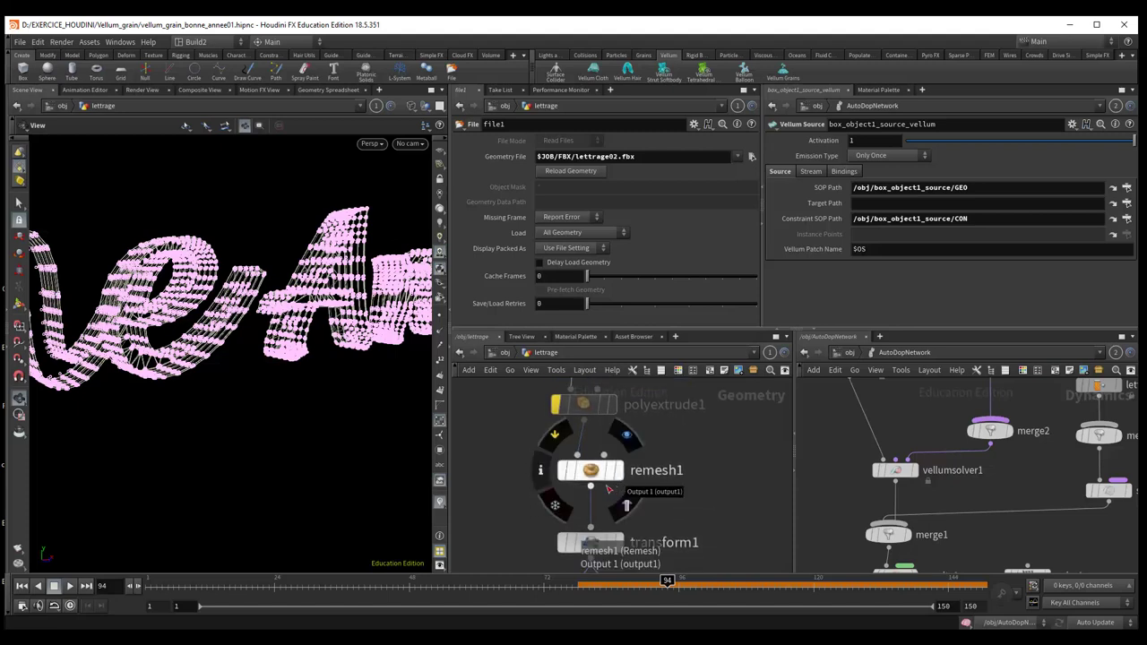
{"action": "key", "text": "alt+Tab"}
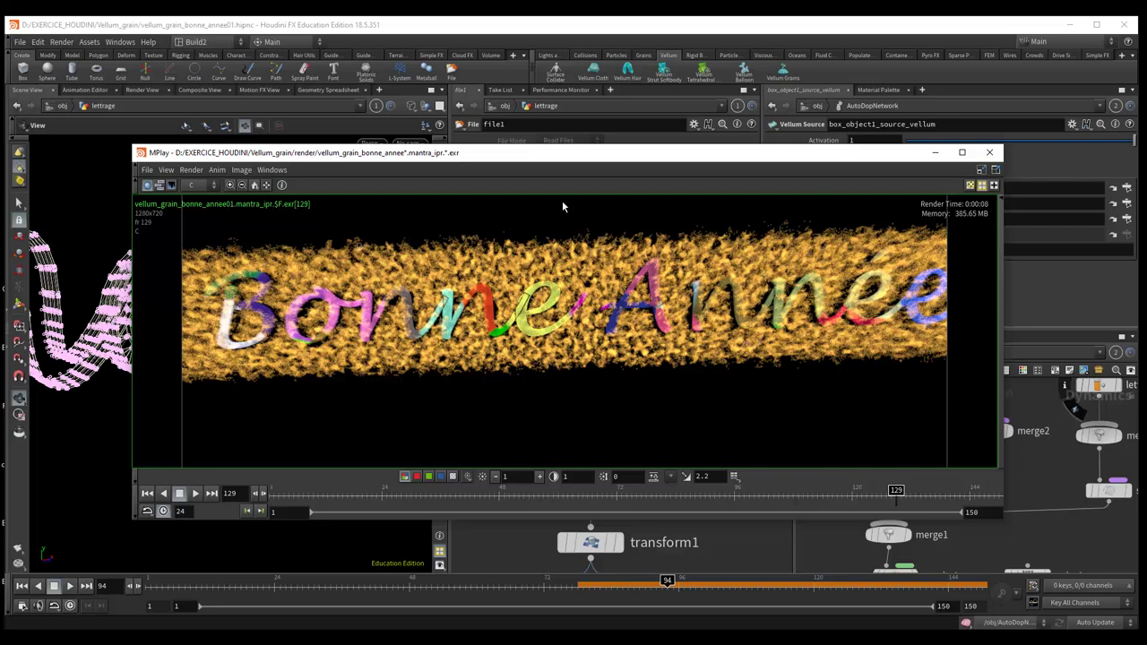
Step: Close the MPlay render window and display remesh1's result in the viewport
{"action": "left_click_drag", "start_coordinate": [545, 159], "coordinate": [1137, 161]}
{"action": "left_click", "coordinate": [605, 484]}
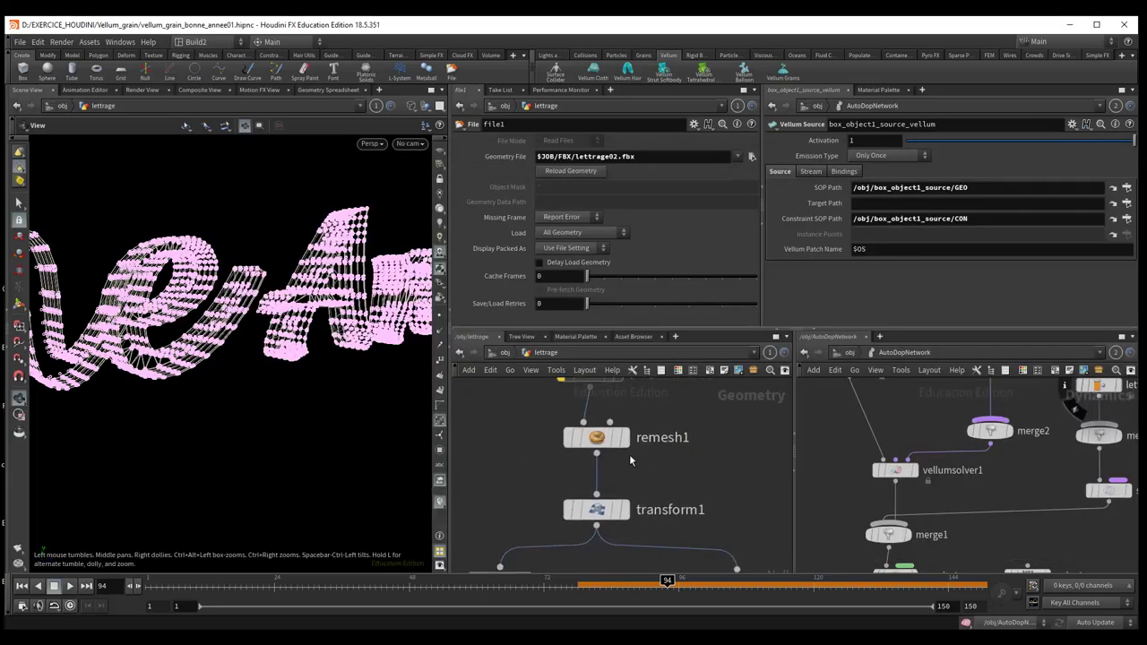
{"action": "left_click", "coordinate": [633, 401]}
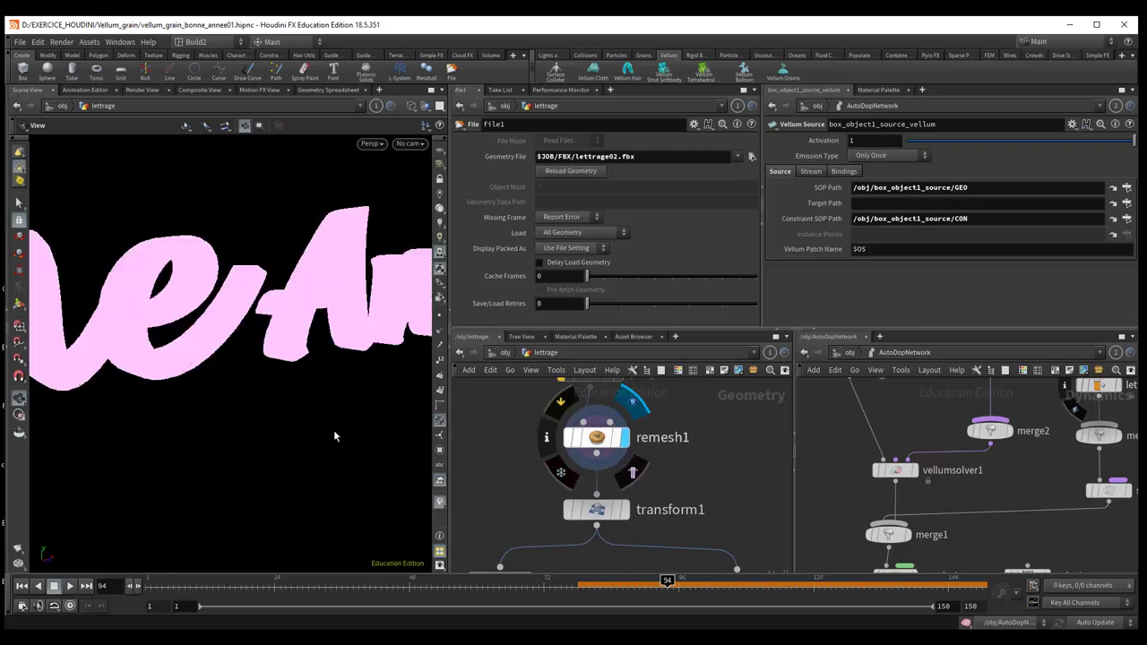
{"action": "mouse_move", "coordinate": [311, 381]}
{"action": "right_mouse_down"}
{"action": "mouse_move", "coordinate": [297, 349]}
{"action": "mouse_move", "coordinate": [305, 384]}
{"action": "right_mouse_up"}
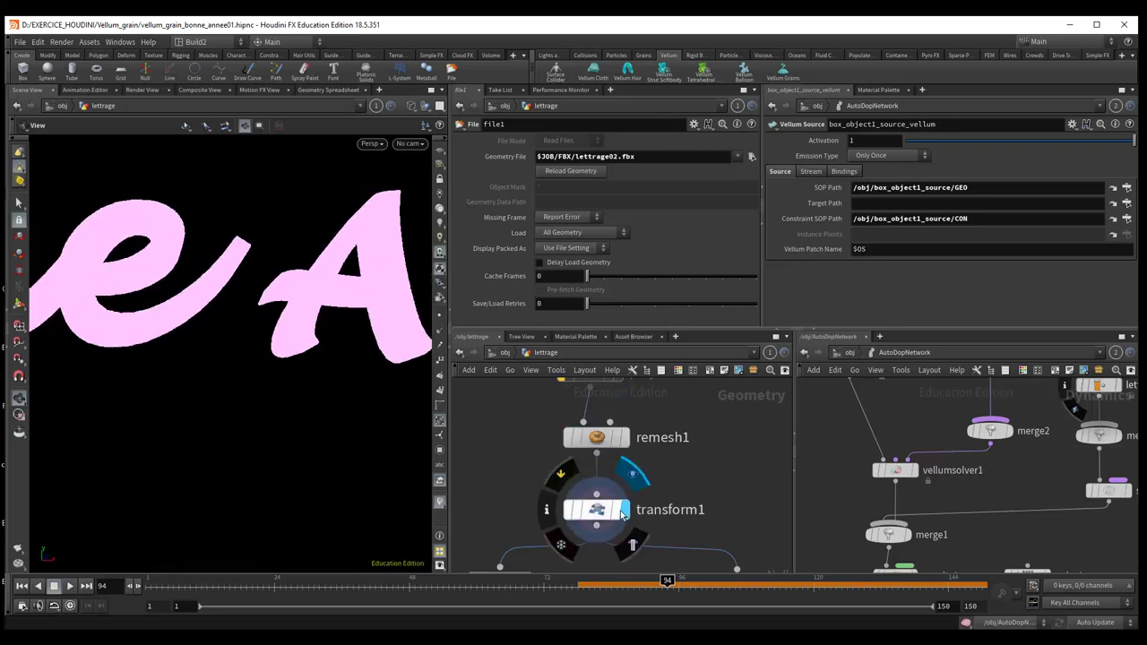
Step: Display transform1's pink lettering, orbit it, and pan to attribcreate1 and the VDB node
{"action": "left_click", "coordinate": [625, 510]}
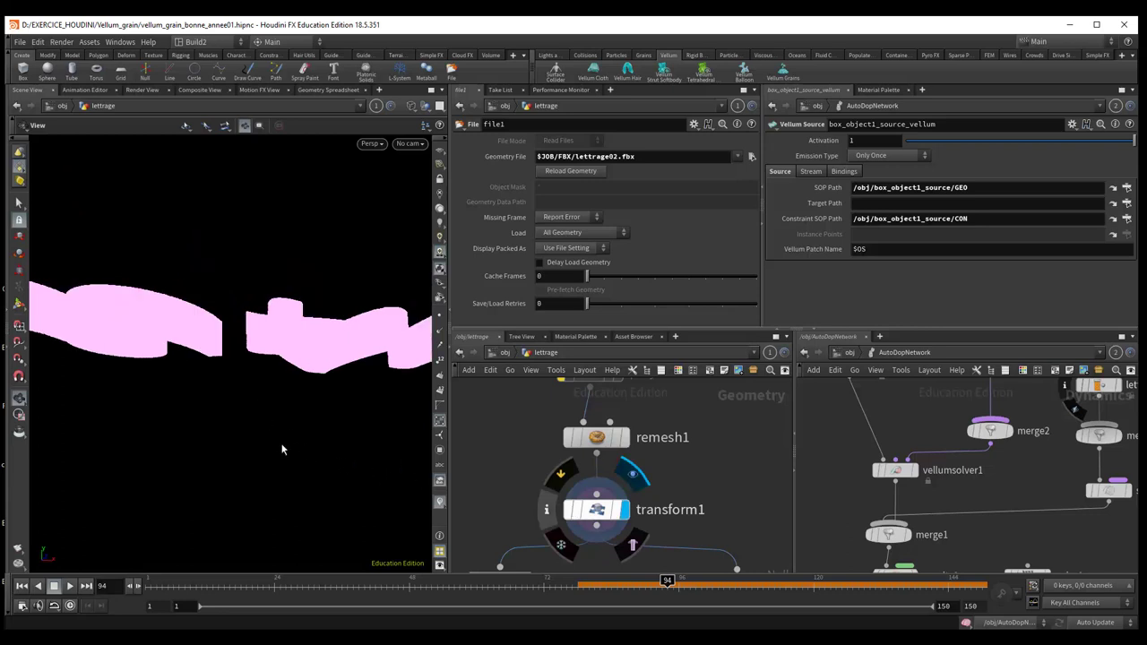
{"action": "mouse_move", "coordinate": [261, 443]}
{"action": "left_mouse_down"}
{"action": "mouse_move", "coordinate": [278, 464]}
{"action": "mouse_move", "coordinate": [389, 463]}
{"action": "left_mouse_up"}
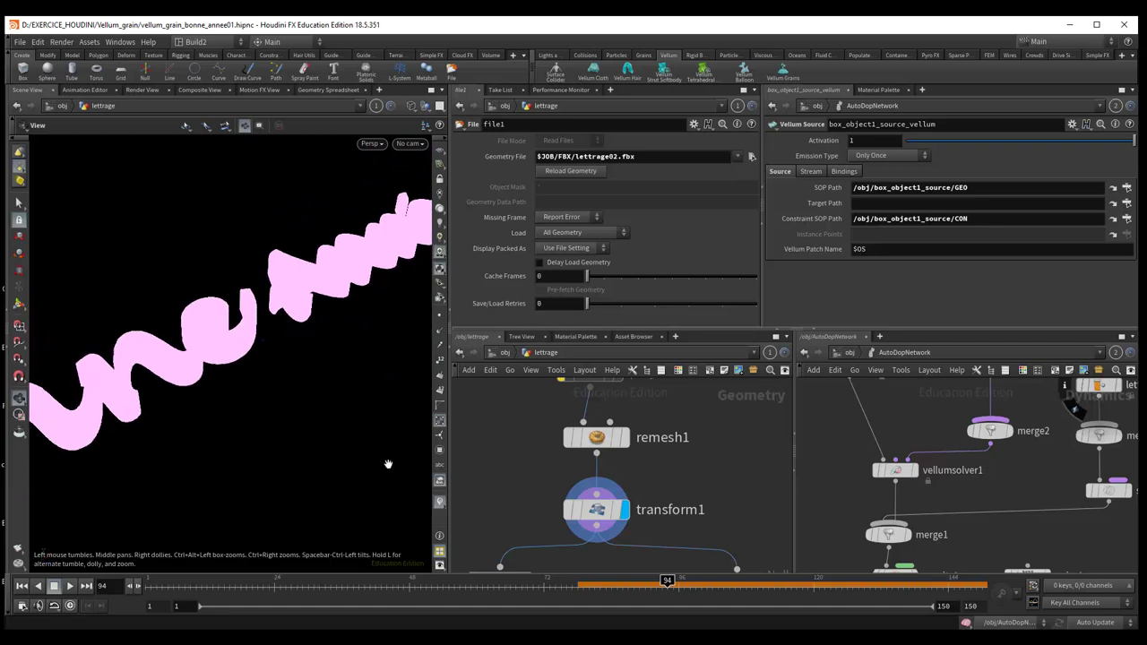
{"action": "middle_click_drag", "start_coordinate": [537, 494], "coordinate": [542, 372]}
{"action": "mouse_move", "coordinate": [507, 514]}
{"action": "middle_mouse_down"}
{"action": "mouse_move", "coordinate": [584, 467]}
{"action": "mouse_move", "coordinate": [588, 422]}
{"action": "middle_mouse_up"}
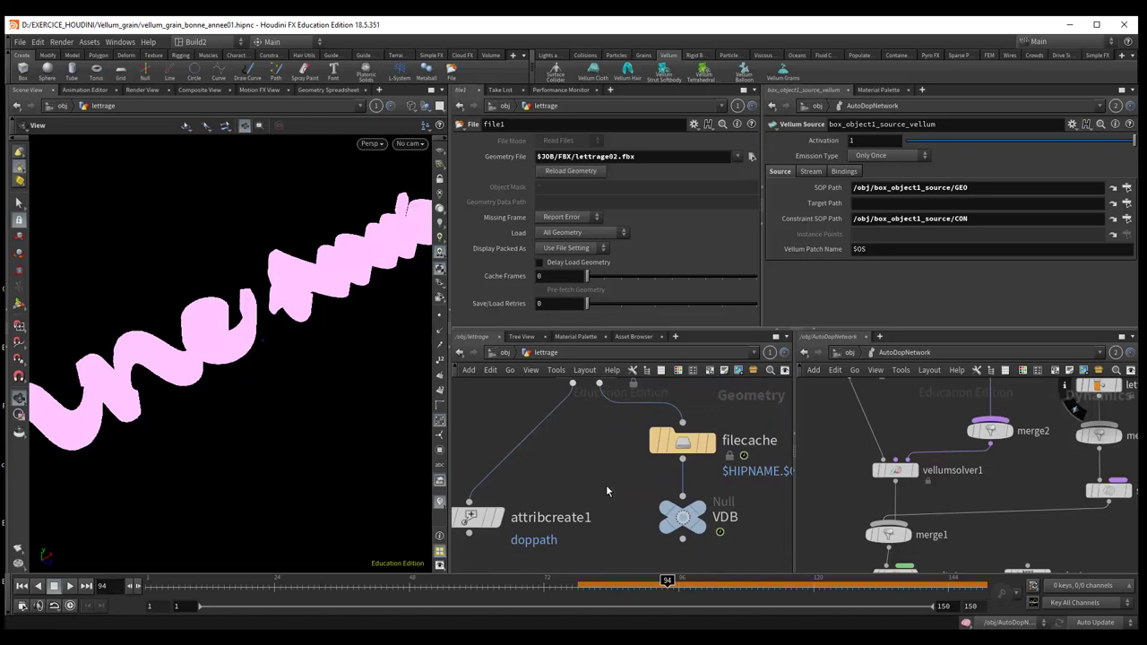
Step: Widen the AutoDopNetwork pane and review the lettrage static object's Collisions settings
{"action": "mouse_move", "coordinate": [682, 517]}
{"action": "middle_click_drag", "start_coordinate": [717, 475], "coordinate": [679, 518]}
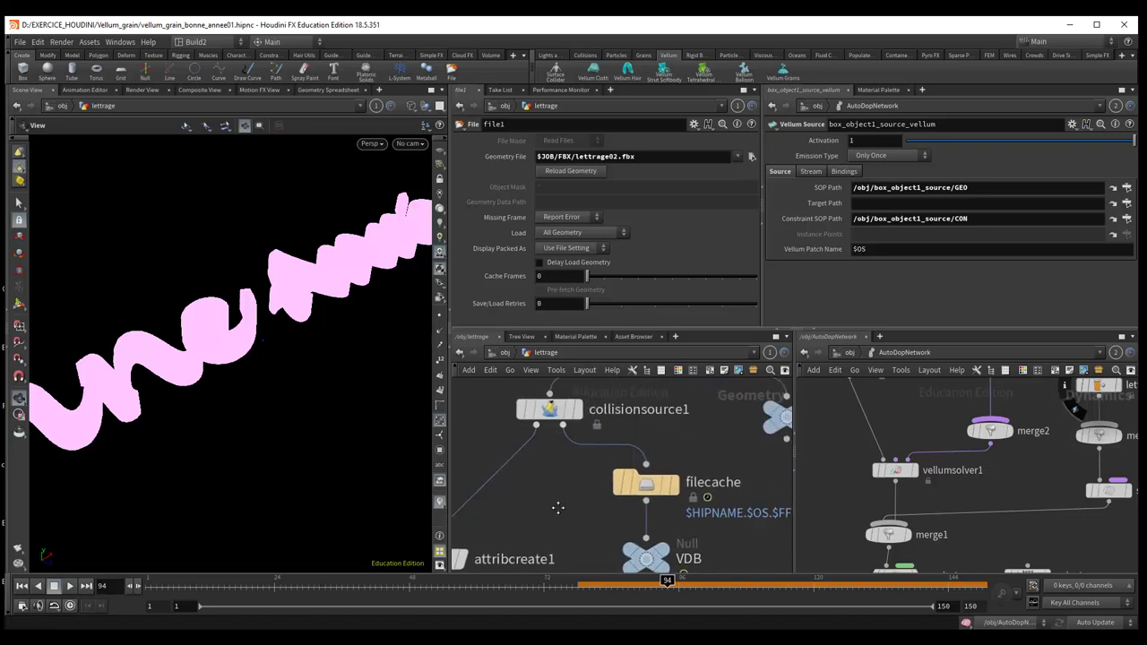
{"action": "middle_click_drag", "start_coordinate": [840, 490], "coordinate": [796, 530]}
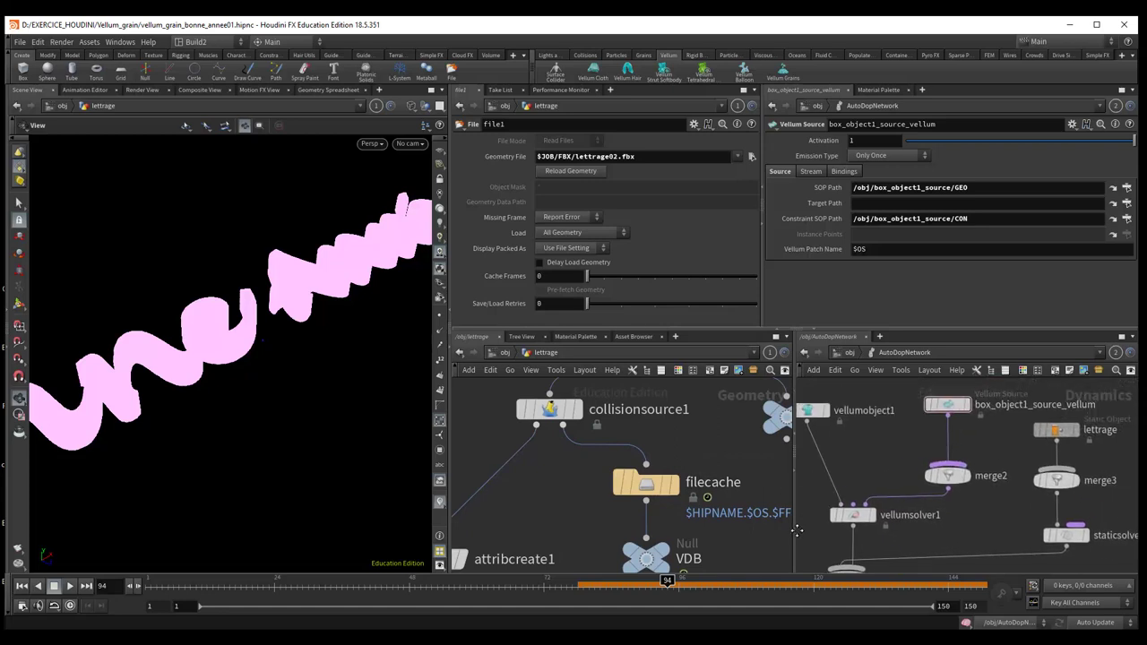
{"action": "middle_click_drag", "start_coordinate": [975, 538], "coordinate": [968, 551]}
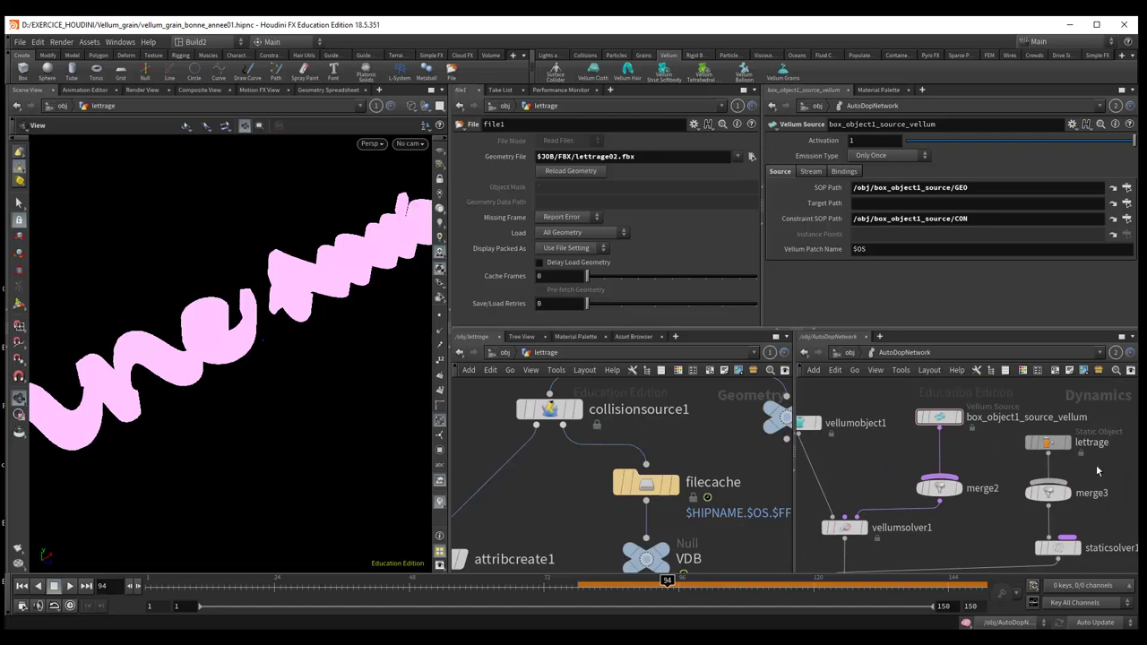
{"action": "scroll", "coordinate": [1096, 464], "scroll_direction": "up", "scroll_amount": 2}
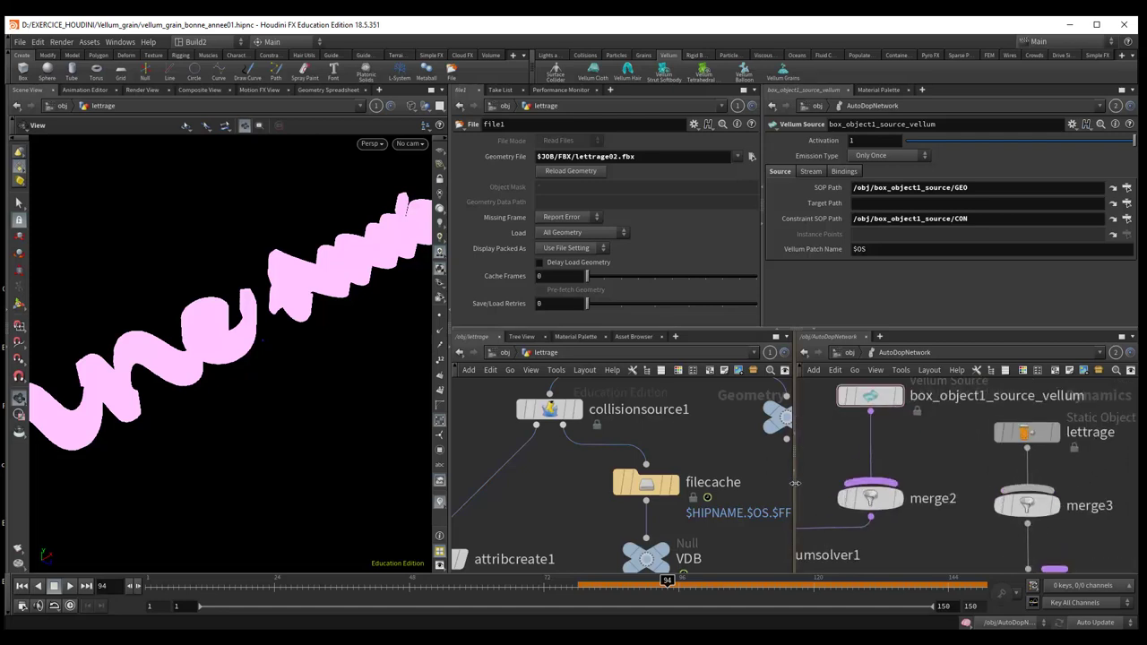
{"action": "left_click_drag", "start_coordinate": [794, 468], "coordinate": [721, 467]}
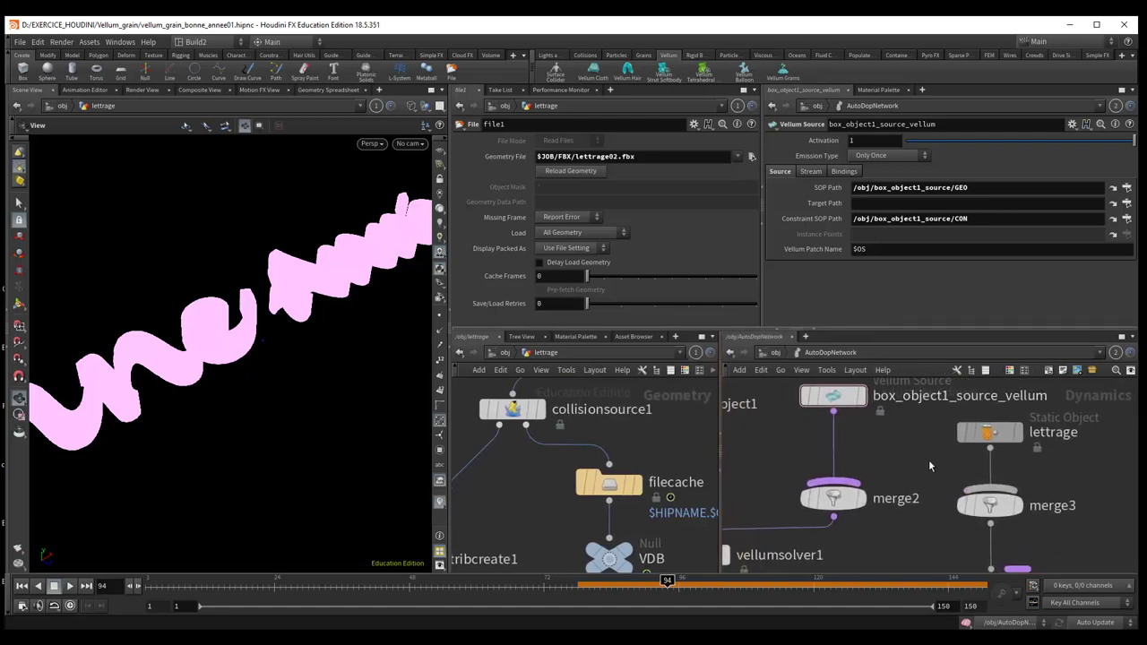
{"action": "middle_click_drag", "start_coordinate": [929, 466], "coordinate": [946, 458]}
{"action": "left_click", "coordinate": [1007, 425]}
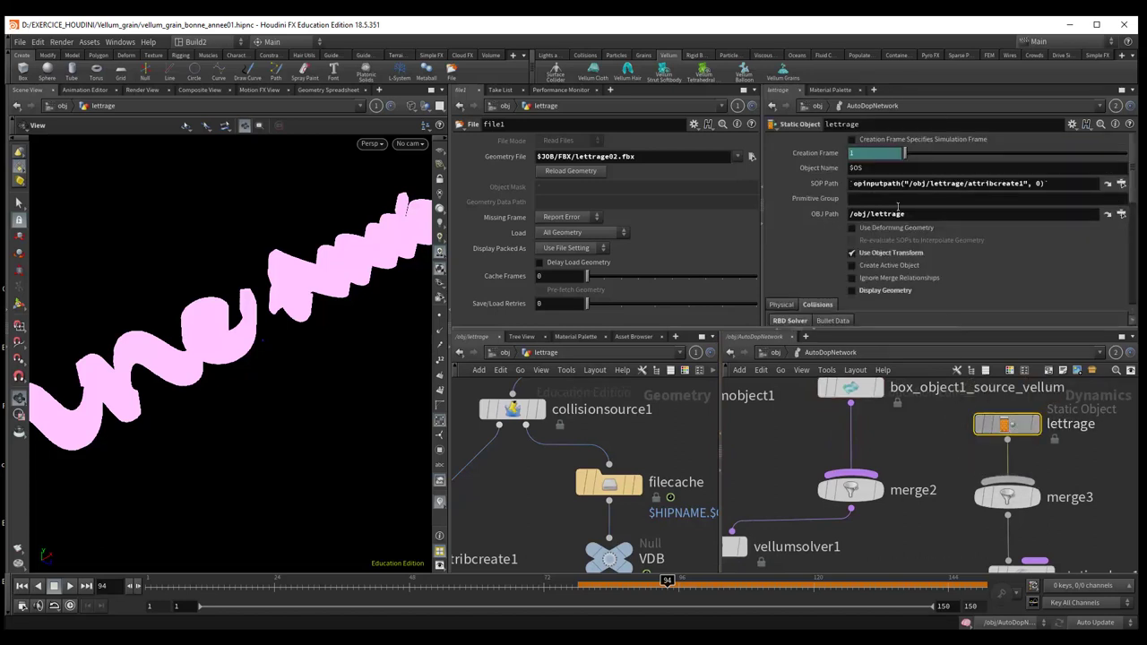
{"action": "scroll", "coordinate": [885, 255], "scroll_direction": "down", "scroll_amount": 2}
{"action": "scroll", "coordinate": [883, 261], "scroll_direction": "down", "scroll_amount": 1}
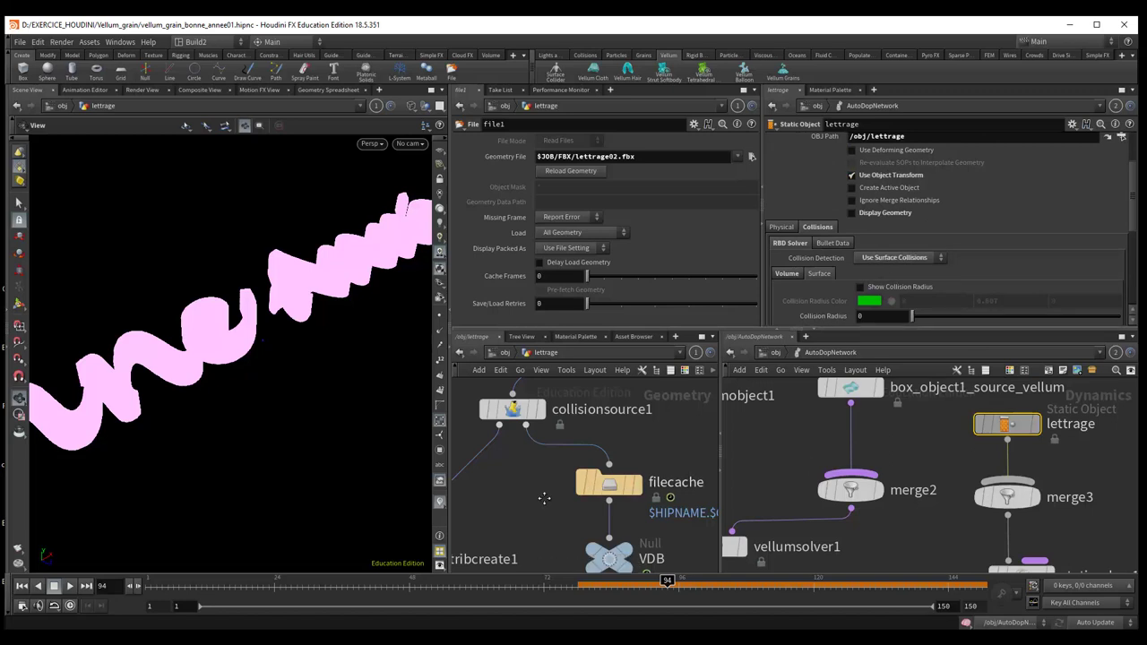
Step: Inspect staticsolver1's settings, then merge1's Mutual Collide Relationship merging both solvers
{"action": "middle_click_drag", "start_coordinate": [544, 498], "coordinate": [578, 429]}
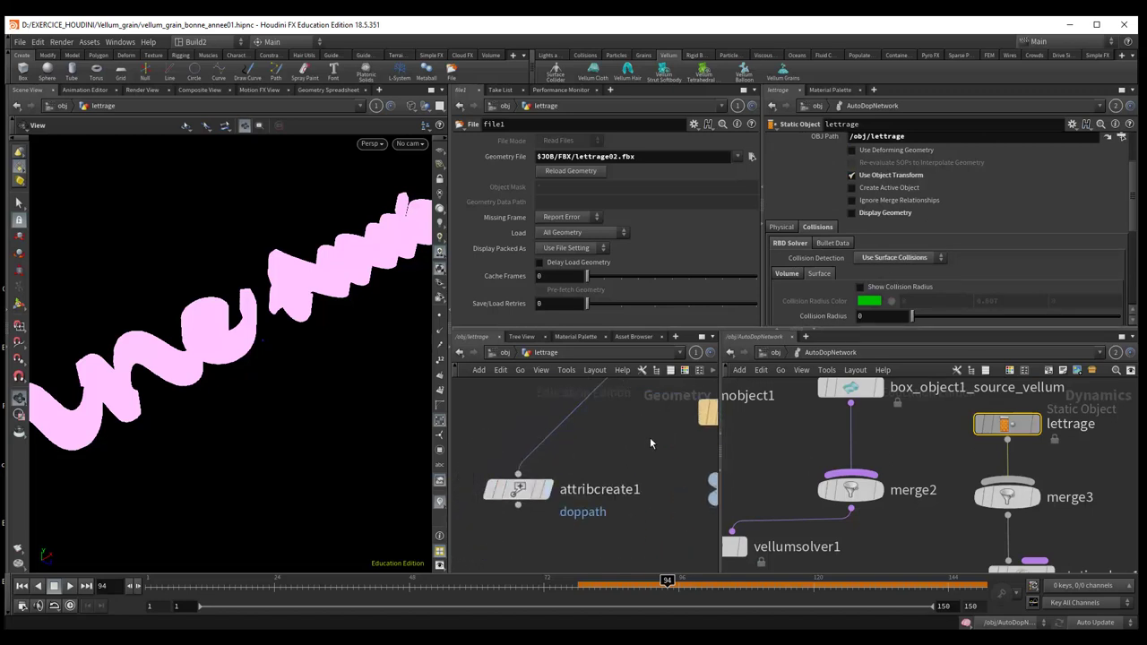
{"action": "middle_click_drag", "start_coordinate": [651, 442], "coordinate": [891, 528]}
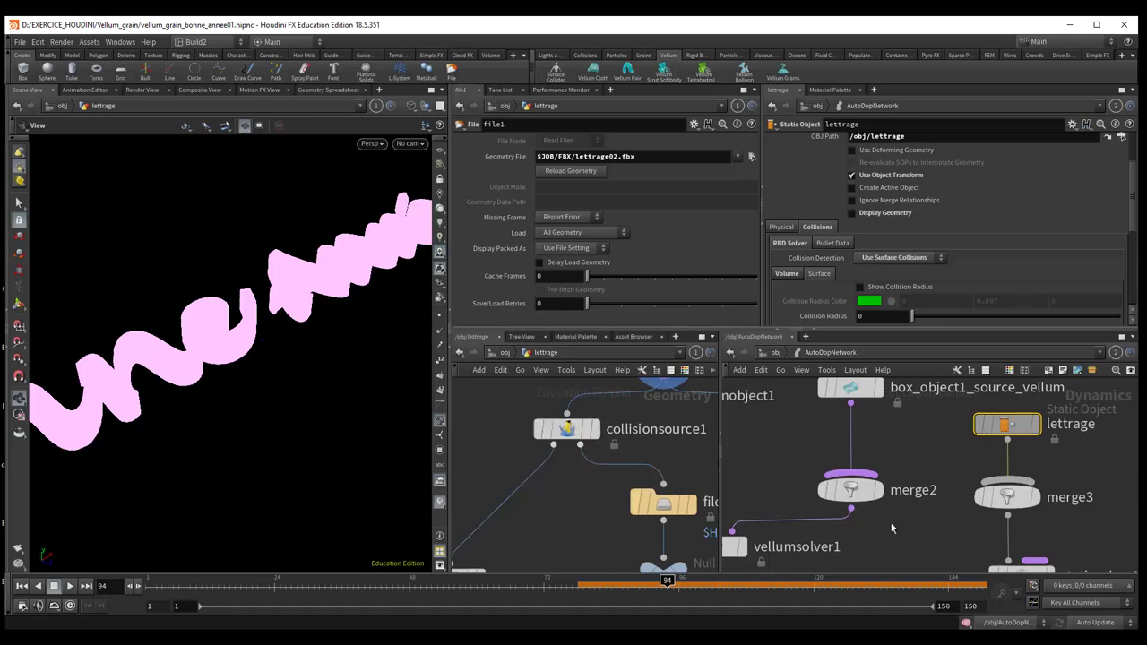
{"action": "middle_click", "coordinate": [677, 436]}
{"action": "middle_click_drag", "start_coordinate": [678, 437], "coordinate": [656, 392]}
{"action": "mouse_move", "coordinate": [909, 528]}
{"action": "middle_mouse_down"}
{"action": "mouse_move", "coordinate": [889, 503]}
{"action": "mouse_move", "coordinate": [877, 521]}
{"action": "middle_mouse_up"}
{"action": "middle_click_drag", "start_coordinate": [994, 555], "coordinate": [1032, 507]}
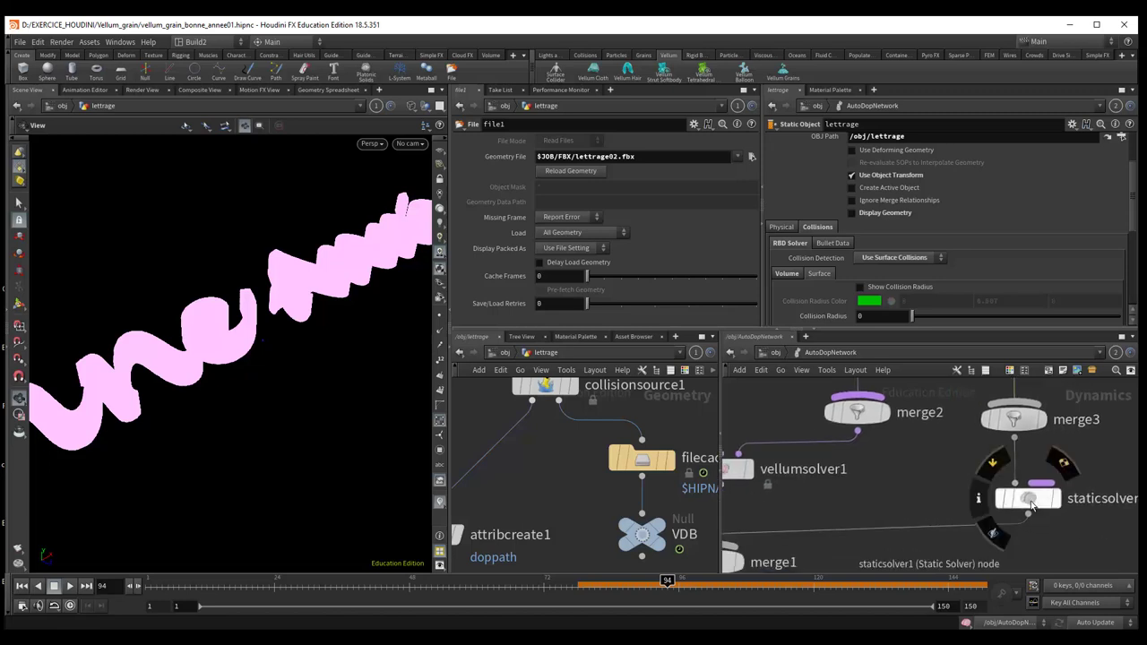
{"action": "left_click", "coordinate": [1032, 507]}
{"action": "middle_click_drag", "start_coordinate": [851, 520], "coordinate": [986, 477]}
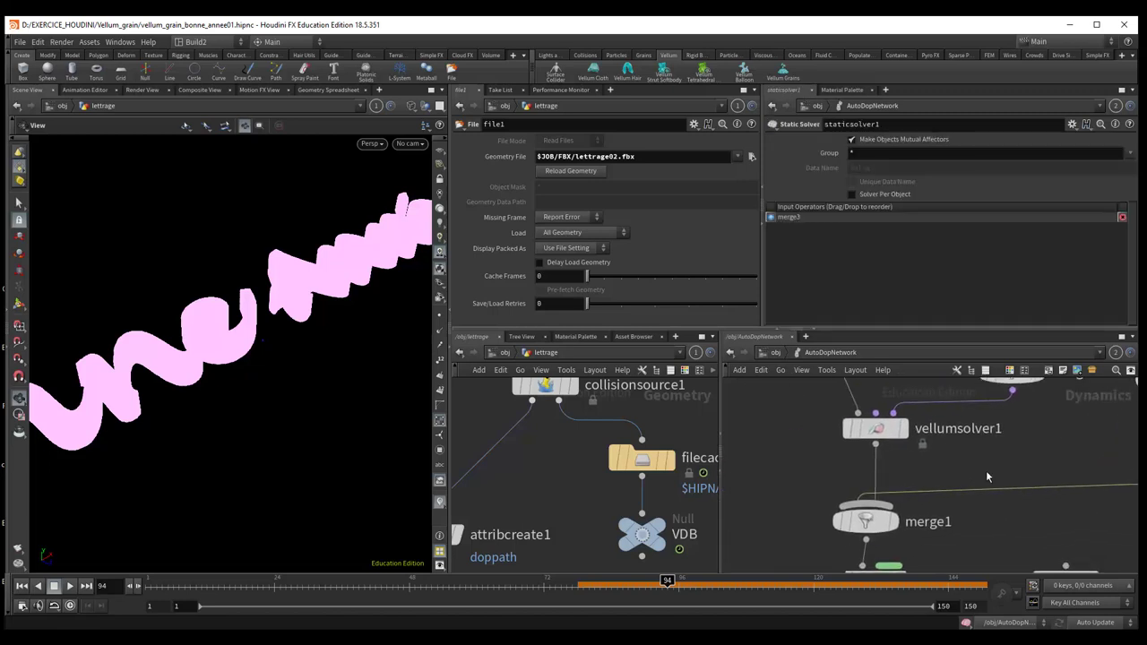
{"action": "left_click", "coordinate": [861, 525]}
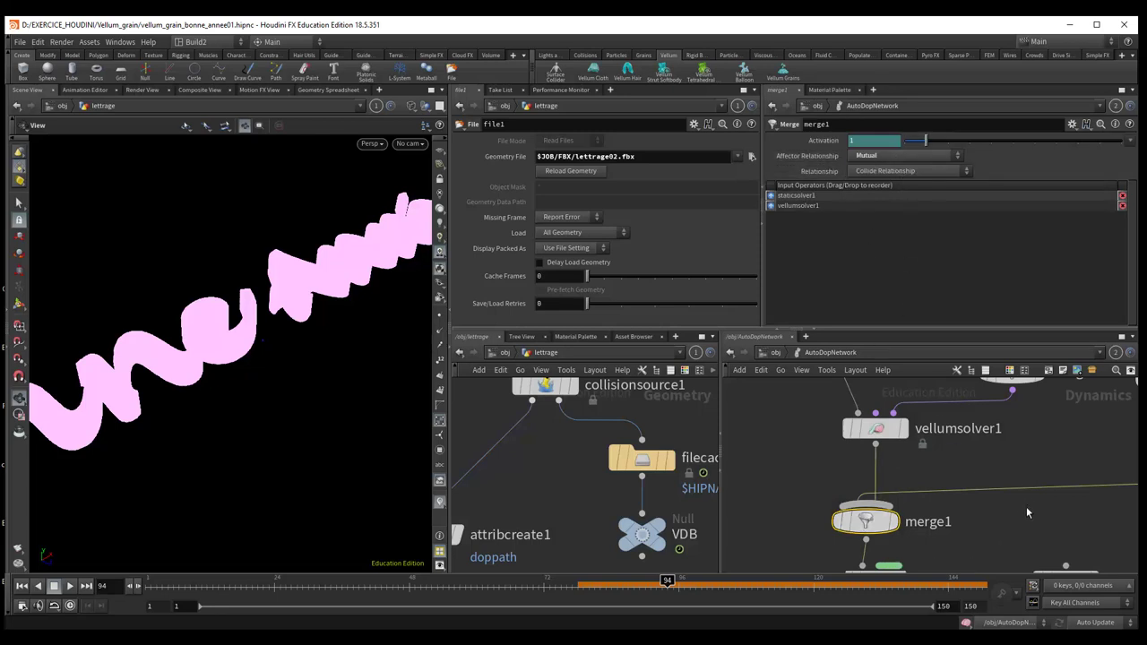
Step: Step through windforce1, gravity1 and noise1 in AutoDopNetwork to review their force parameters
{"action": "scroll", "coordinate": [1027, 513], "scroll_direction": "down", "scroll_amount": 3}
{"action": "middle_click_drag", "start_coordinate": [1026, 513], "coordinate": [874, 491]}
{"action": "mouse_move", "coordinate": [856, 479]}
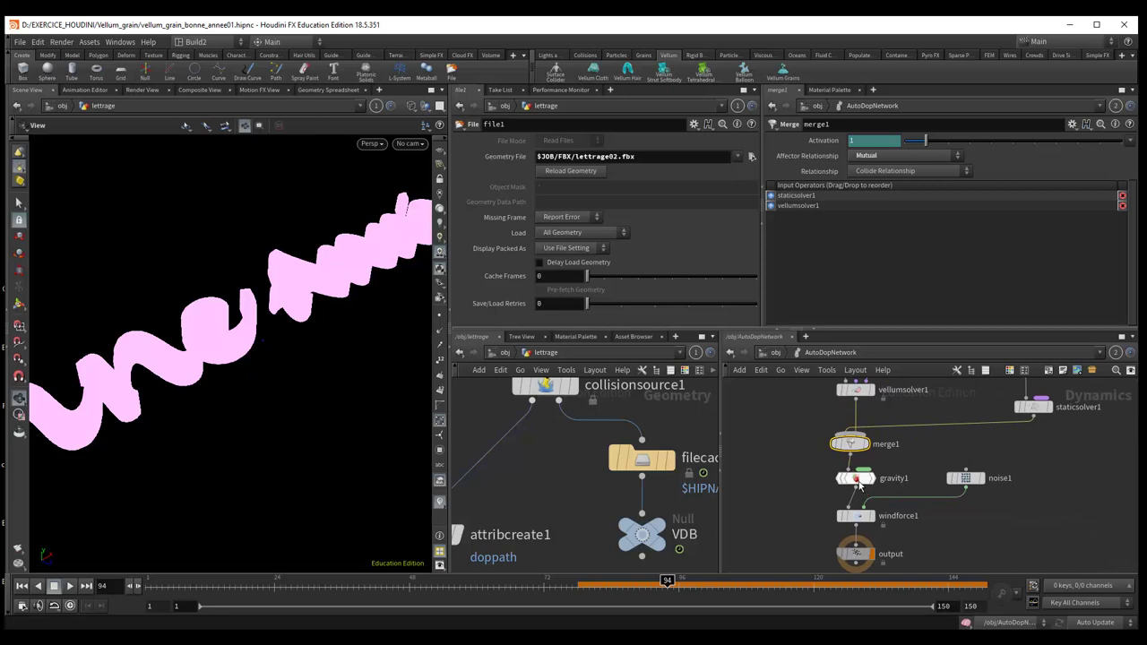
{"action": "scroll", "coordinate": [909, 525], "scroll_direction": "up", "scroll_amount": 2}
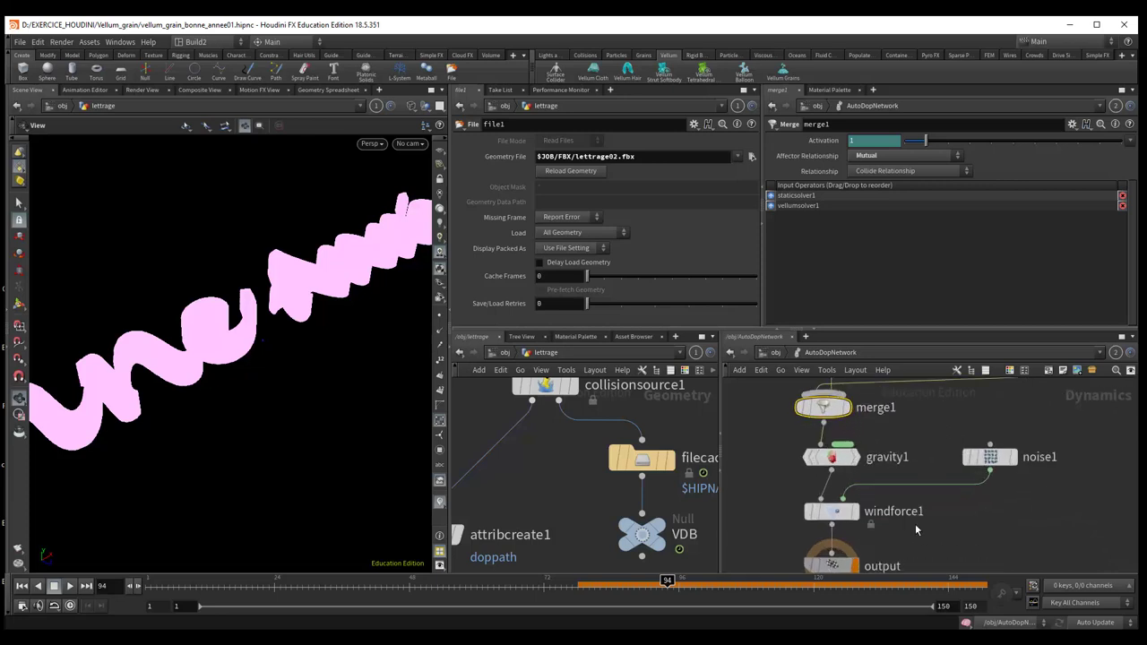
{"action": "scroll", "coordinate": [950, 521], "scroll_direction": "up", "scroll_amount": 2}
{"action": "middle_click_drag", "start_coordinate": [950, 521], "coordinate": [993, 534]}
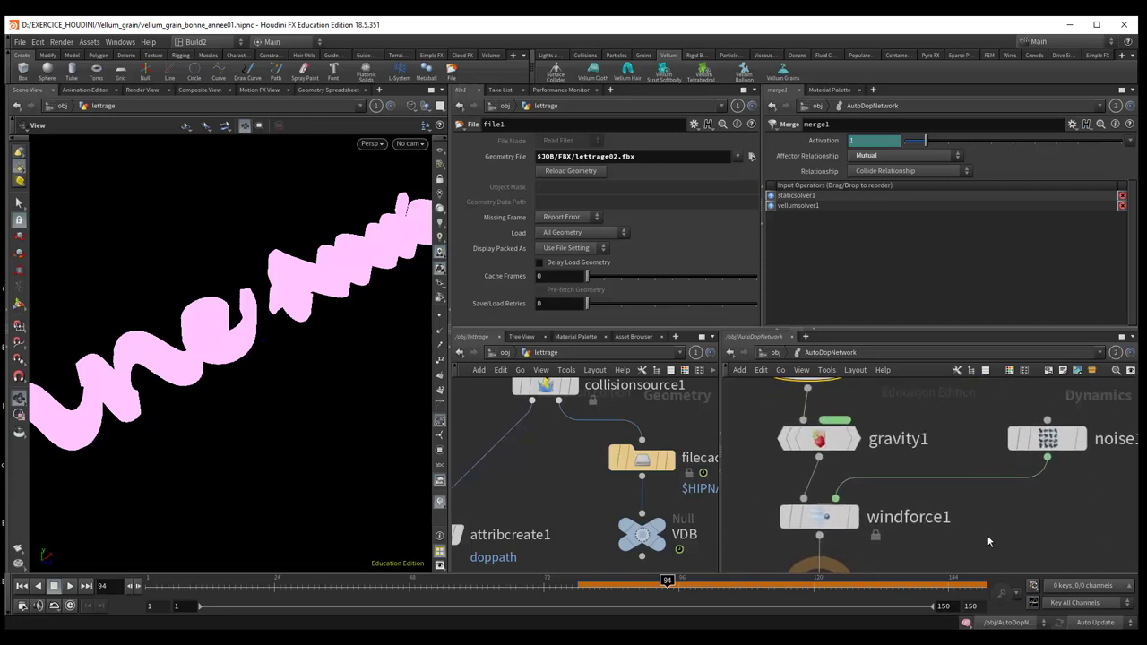
{"action": "left_click", "coordinate": [825, 531]}
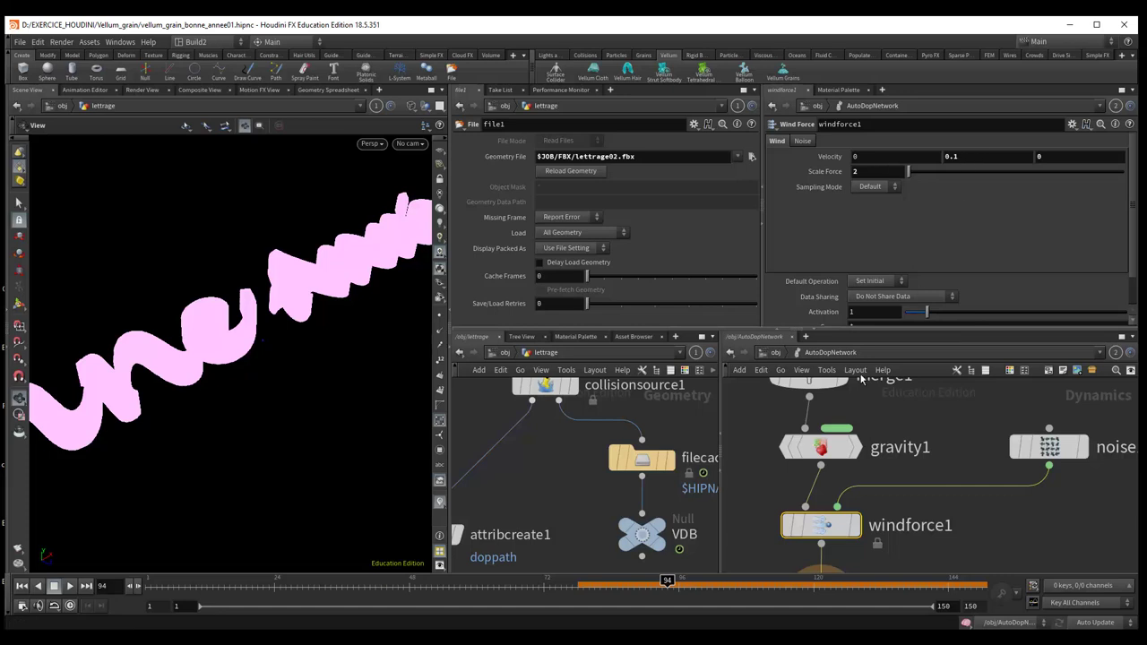
{"action": "left_click", "coordinate": [821, 447]}
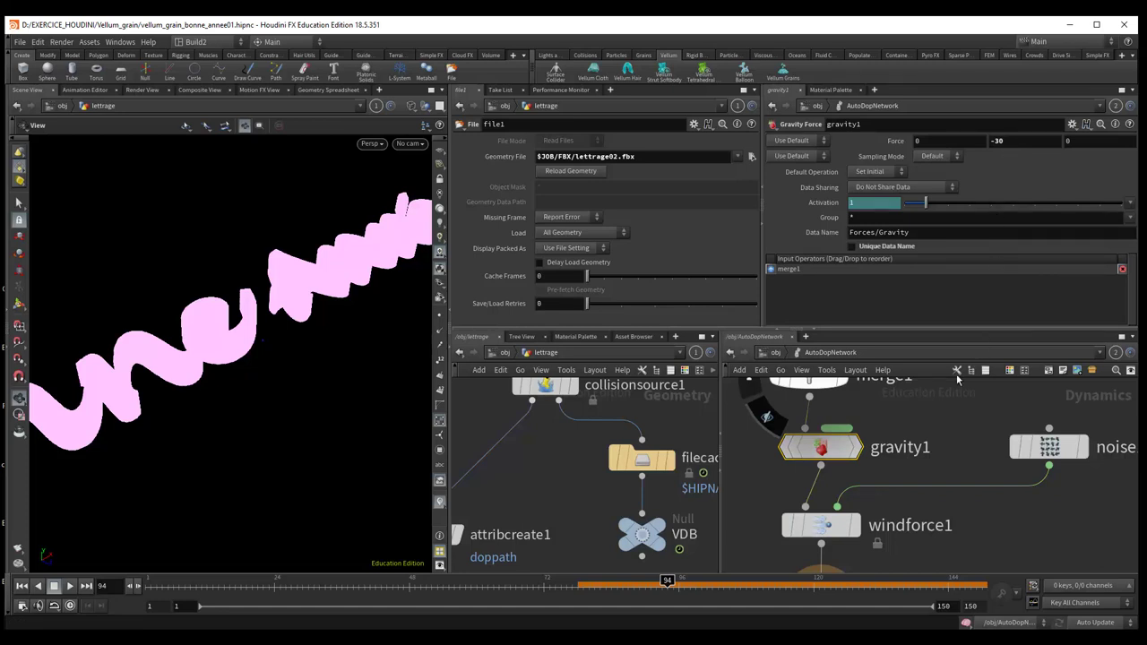
{"action": "left_click", "coordinate": [824, 527]}
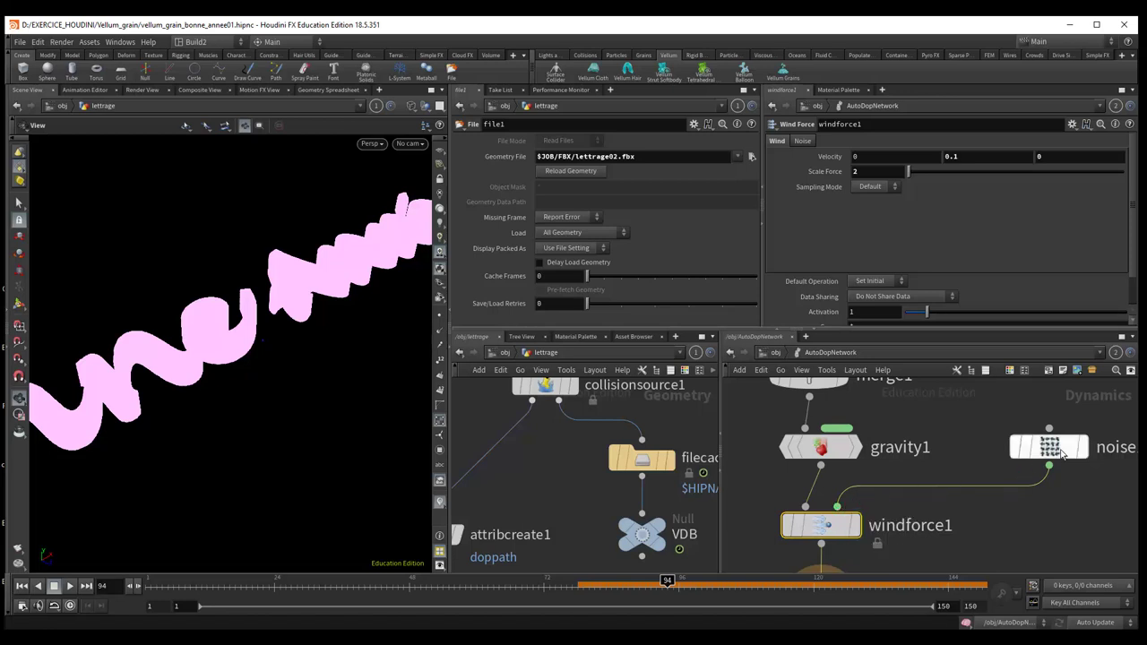
{"action": "middle_click_drag", "start_coordinate": [1088, 478], "coordinate": [1019, 489]}
{"action": "left_click", "coordinate": [979, 456]}
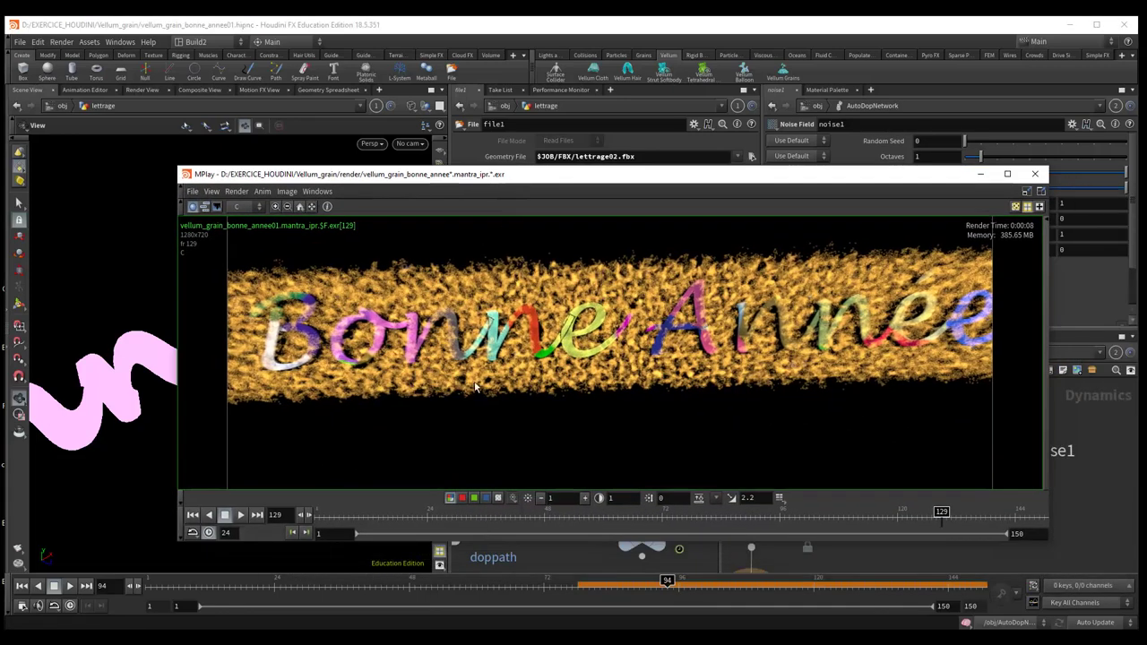
Step: Rewind the rendered grain slab sequence to frame 1, play it through, then close MPlay
{"action": "mouse_move", "coordinate": [530, 525]}
{"action": "left_mouse_down"}
{"action": "mouse_move", "coordinate": [302, 516]}
{"action": "mouse_move", "coordinate": [880, 556]}
{"action": "left_mouse_up"}
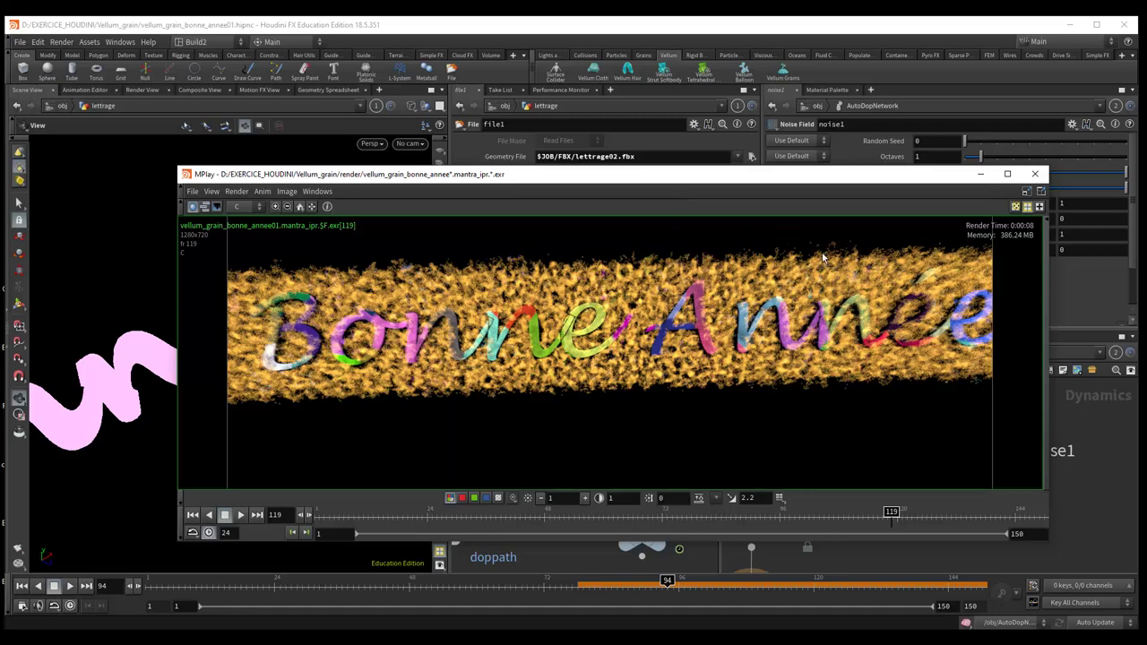
{"action": "left_click_drag", "start_coordinate": [650, 185], "coordinate": [699, 191]}
{"action": "left_click", "coordinate": [1083, 179]}
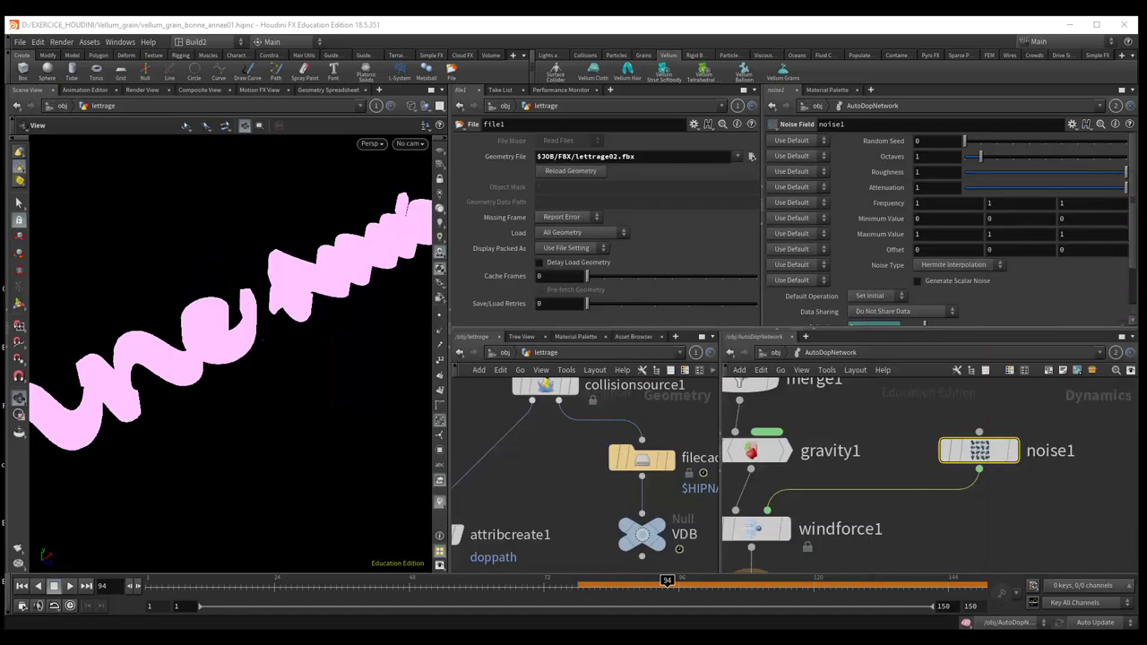
Step: Jump from the dynamics network up to /obj and enter the grains_vellum object
{"action": "middle_click_drag", "start_coordinate": [753, 528], "coordinate": [793, 498]}
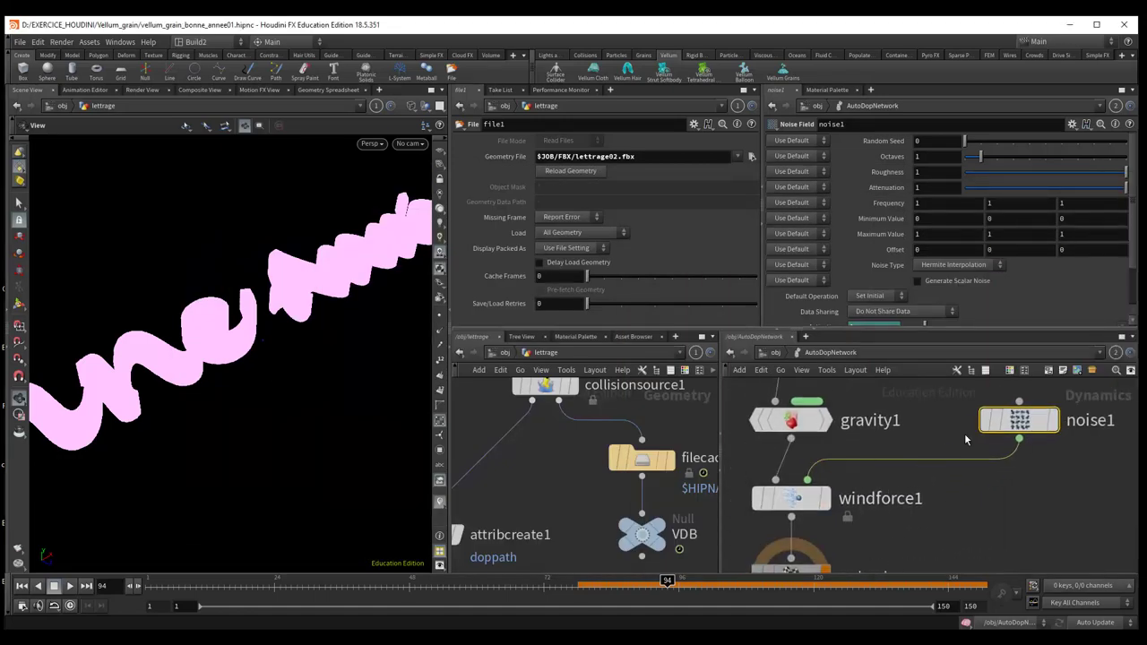
{"action": "middle_click_drag", "start_coordinate": [938, 501], "coordinate": [954, 436]}
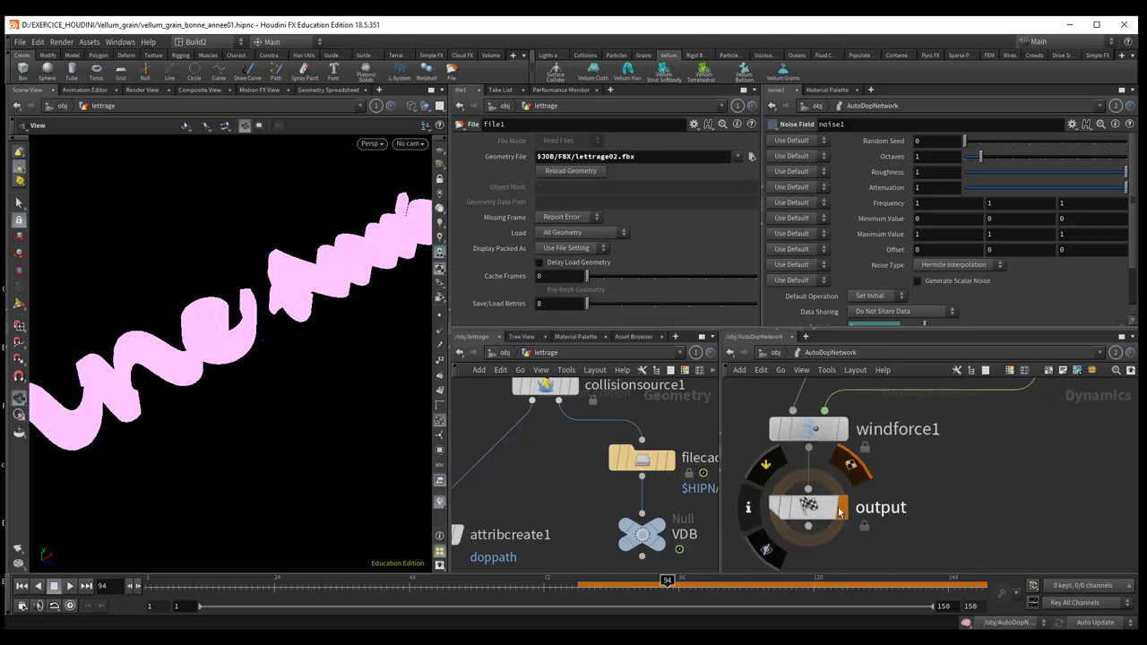
{"action": "middle_click_drag", "start_coordinate": [900, 465], "coordinate": [888, 531]}
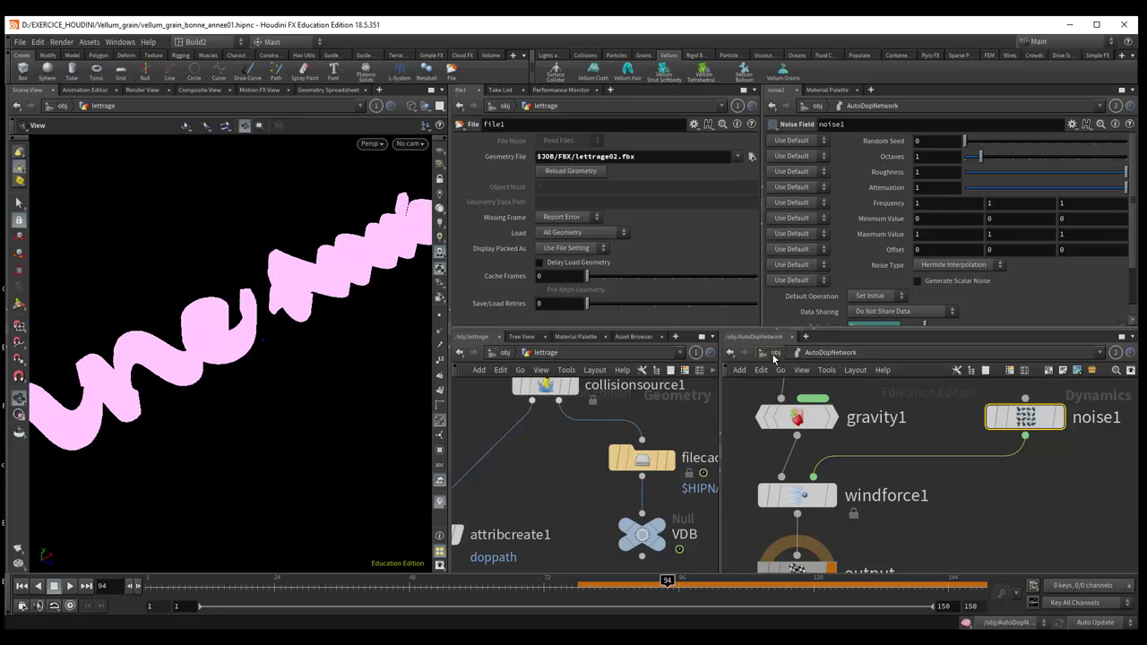
{"action": "left_click", "coordinate": [774, 355]}
{"action": "left_click", "coordinate": [772, 354]}
{"action": "left_click", "coordinate": [771, 352]}
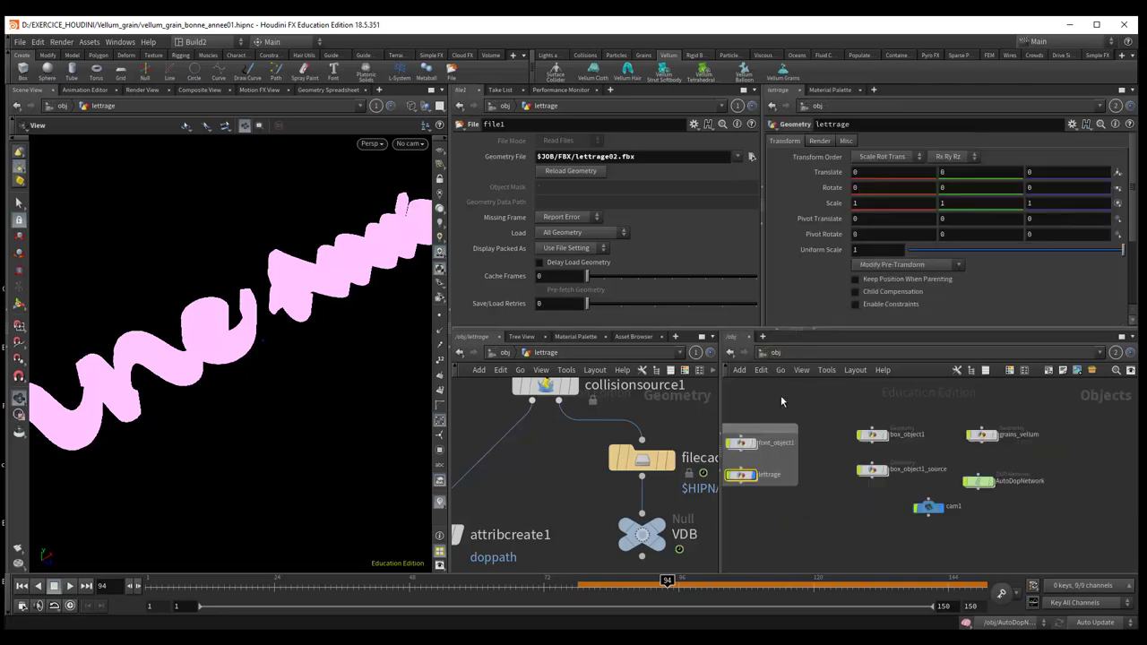
{"action": "scroll", "coordinate": [883, 425], "scroll_direction": "up", "scroll_amount": 3}
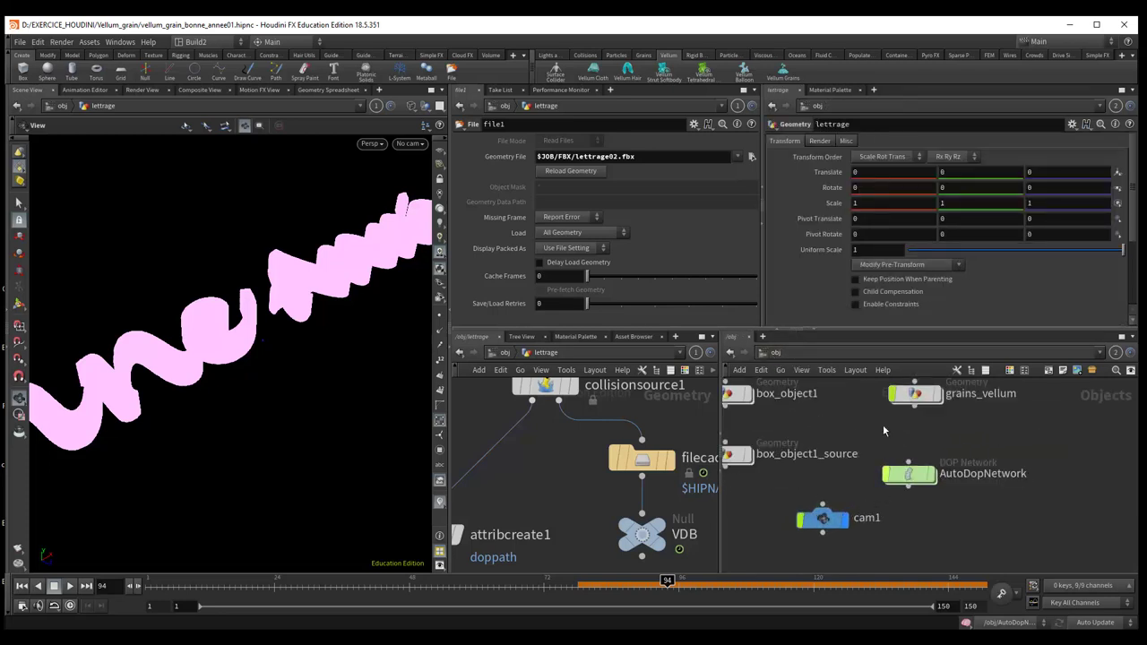
{"action": "mouse_move", "coordinate": [882, 420]}
{"action": "middle_mouse_down"}
{"action": "mouse_move", "coordinate": [871, 483]}
{"action": "mouse_move", "coordinate": [1031, 538]}
{"action": "middle_mouse_up"}
{"action": "left_click", "coordinate": [904, 455]}
{"action": "double_click", "coordinate": [904, 457]}
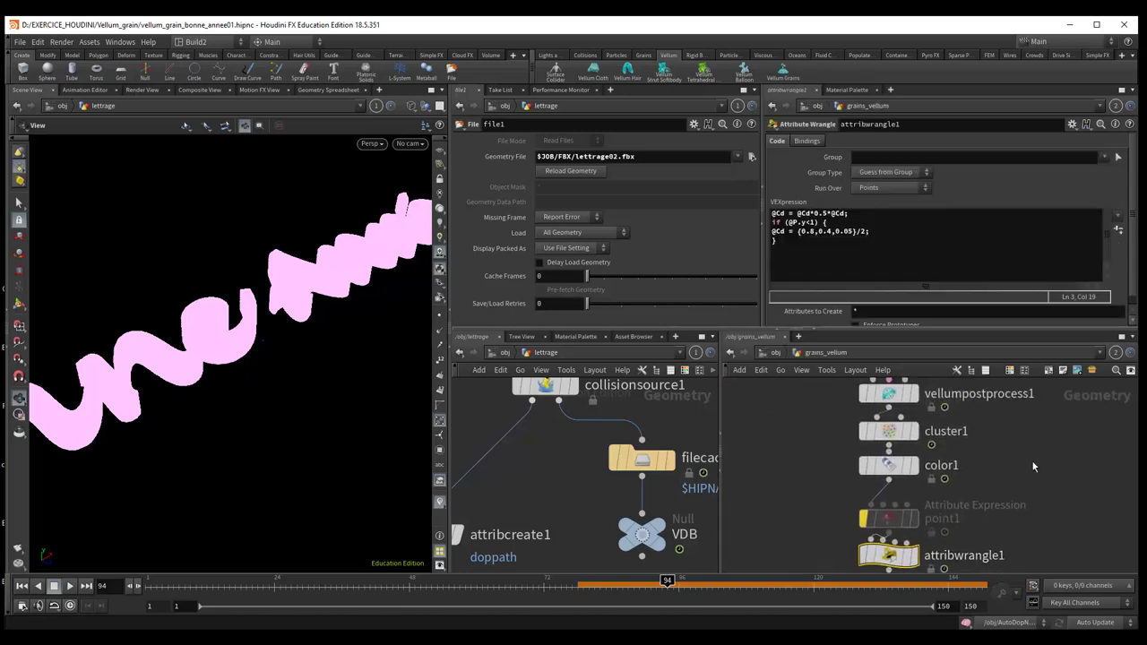
Step: Inspect import_geometry, then remove_normals, which deletes N from point and vertex attributes
{"action": "mouse_move", "coordinate": [1029, 461]}
{"action": "middle_mouse_down"}
{"action": "mouse_move", "coordinate": [896, 445]}
{"action": "mouse_move", "coordinate": [904, 571]}
{"action": "middle_mouse_up"}
{"action": "left_click_drag", "start_coordinate": [819, 407], "coordinate": [822, 420]}
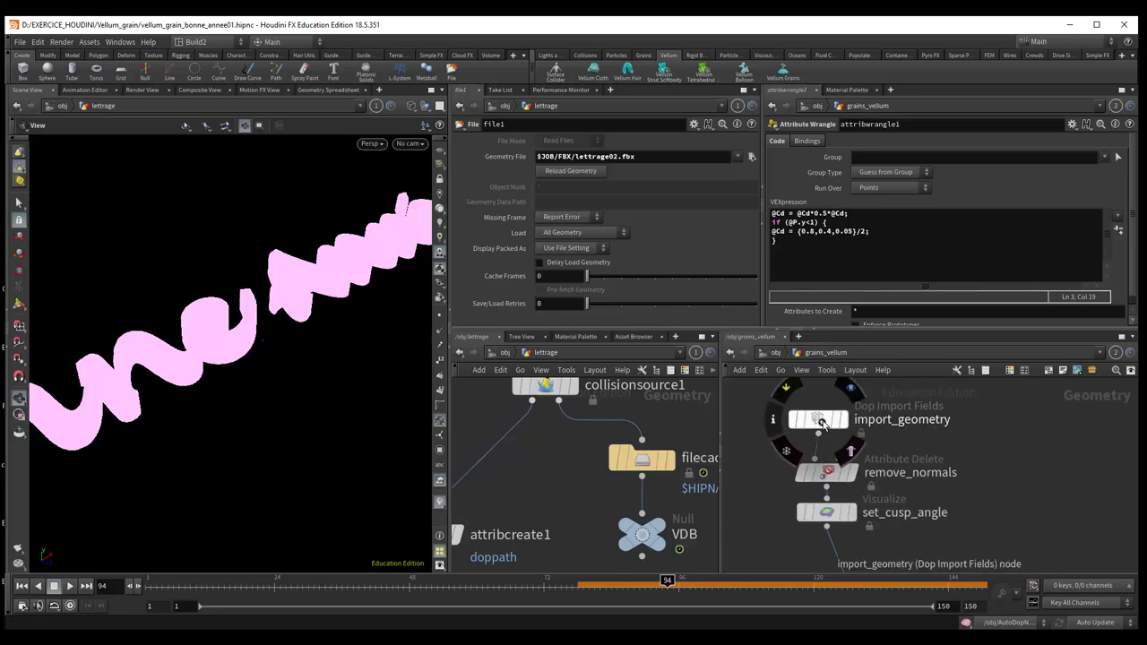
{"action": "left_click", "coordinate": [820, 420]}
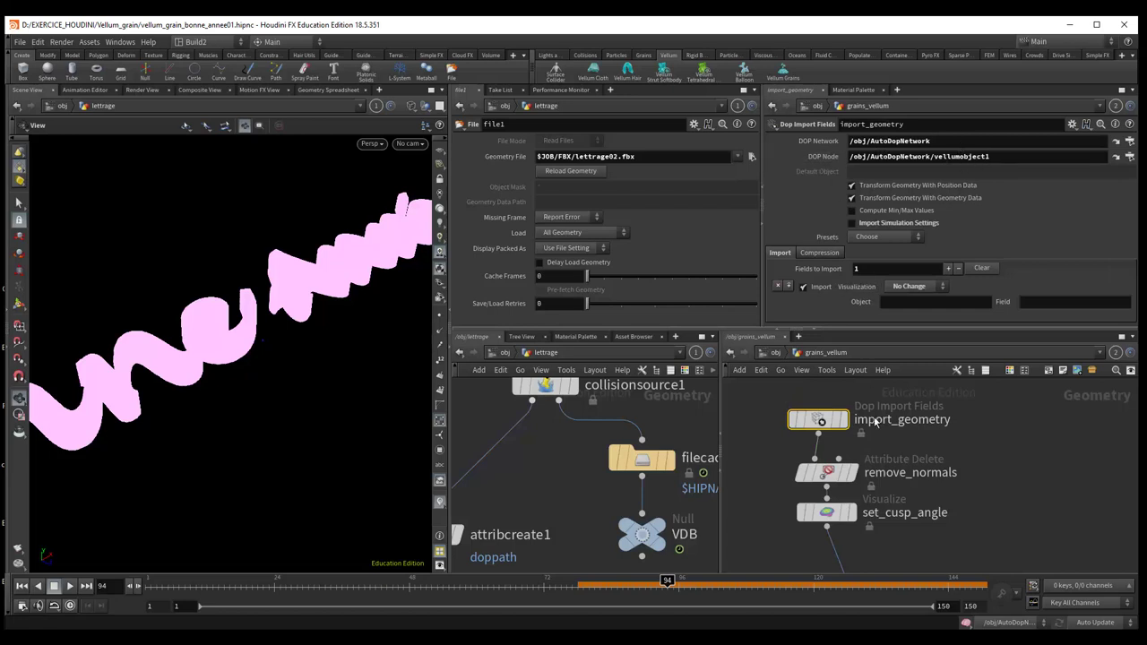
{"action": "scroll", "coordinate": [945, 449], "scroll_direction": "down", "scroll_amount": 2}
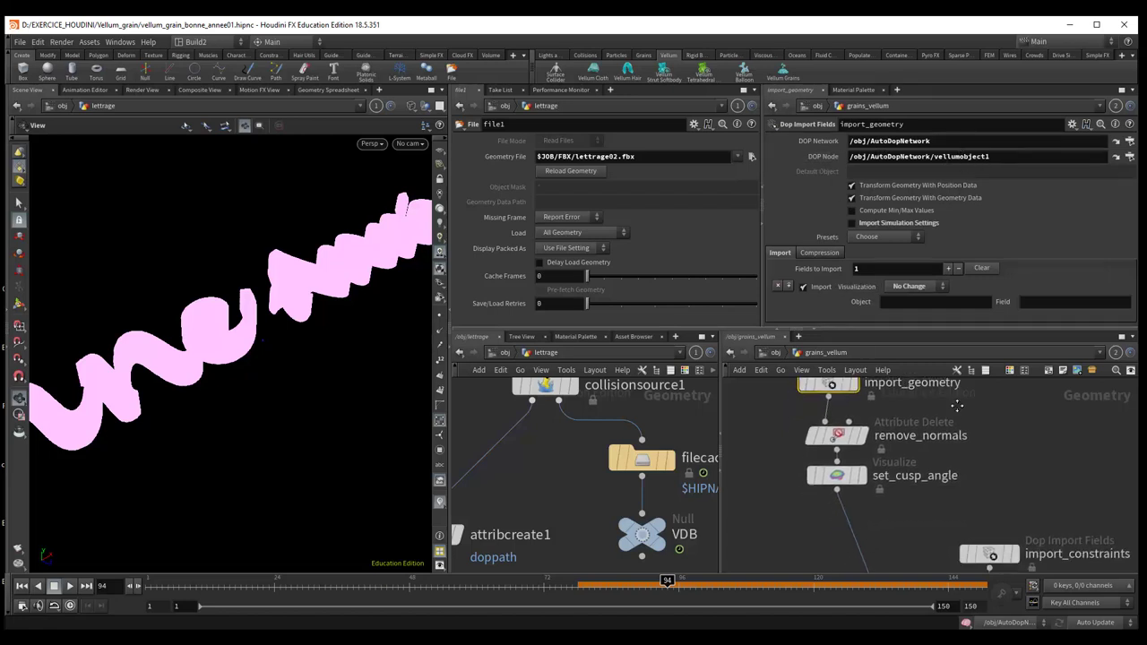
{"action": "left_click", "coordinate": [840, 427]}
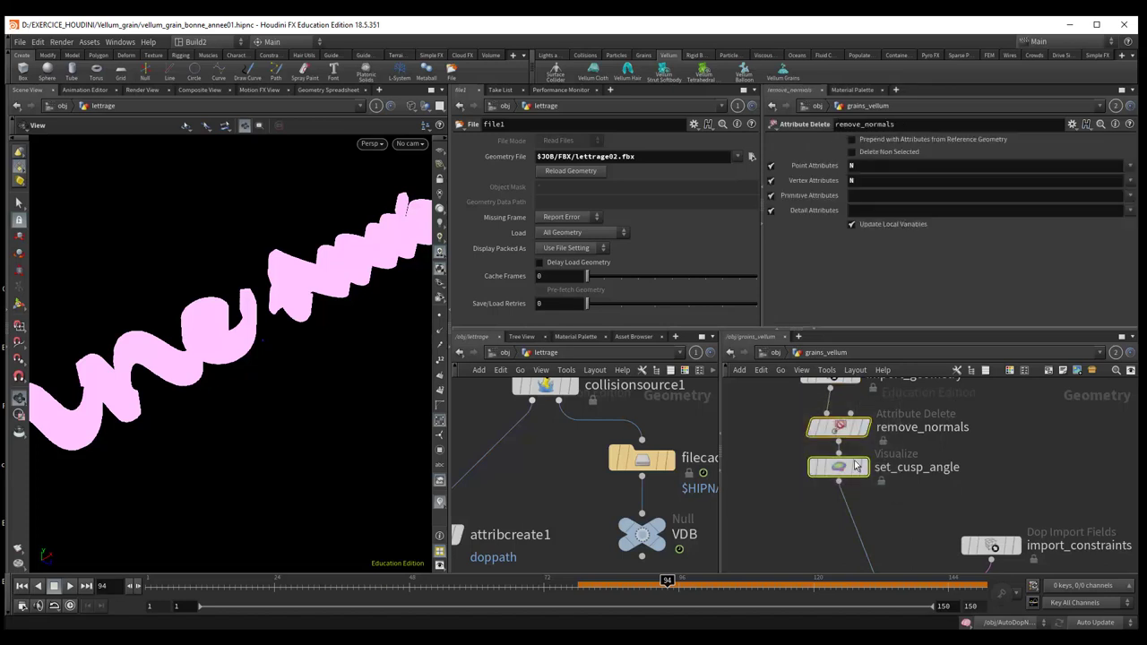
{"action": "left_click_drag", "start_coordinate": [841, 430], "coordinate": [839, 436]}
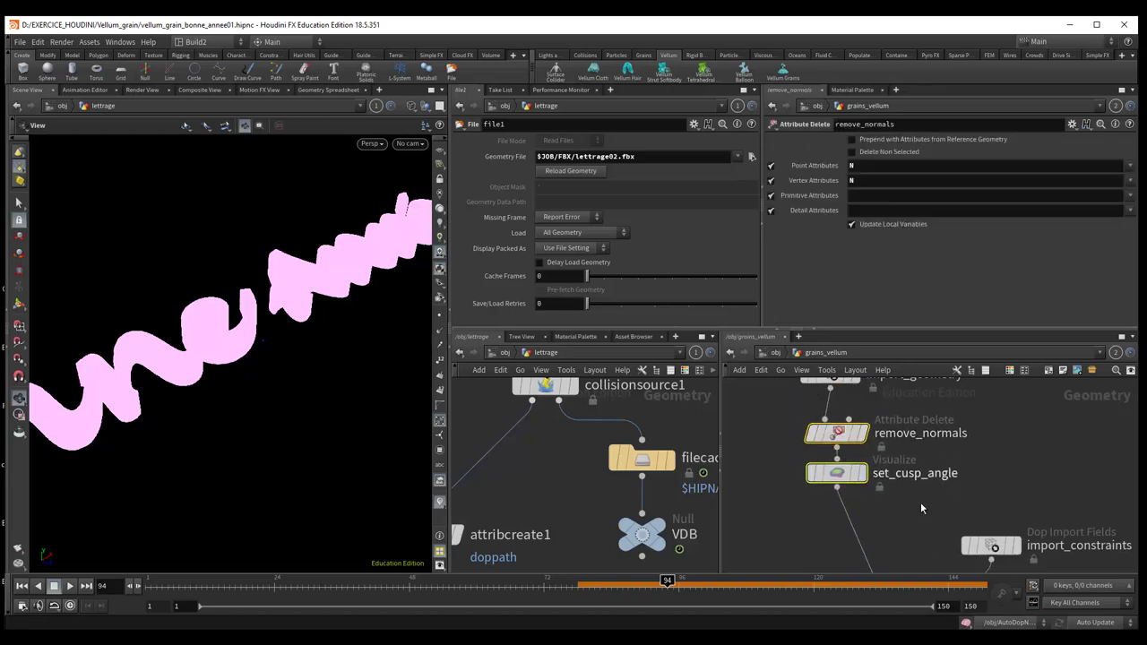
{"action": "middle_click_drag", "start_coordinate": [920, 524], "coordinate": [892, 470]}
{"action": "mouse_move", "coordinate": [907, 510]}
{"action": "middle_mouse_down"}
{"action": "mouse_move", "coordinate": [879, 456]}
{"action": "mouse_move", "coordinate": [877, 414]}
{"action": "middle_mouse_up"}
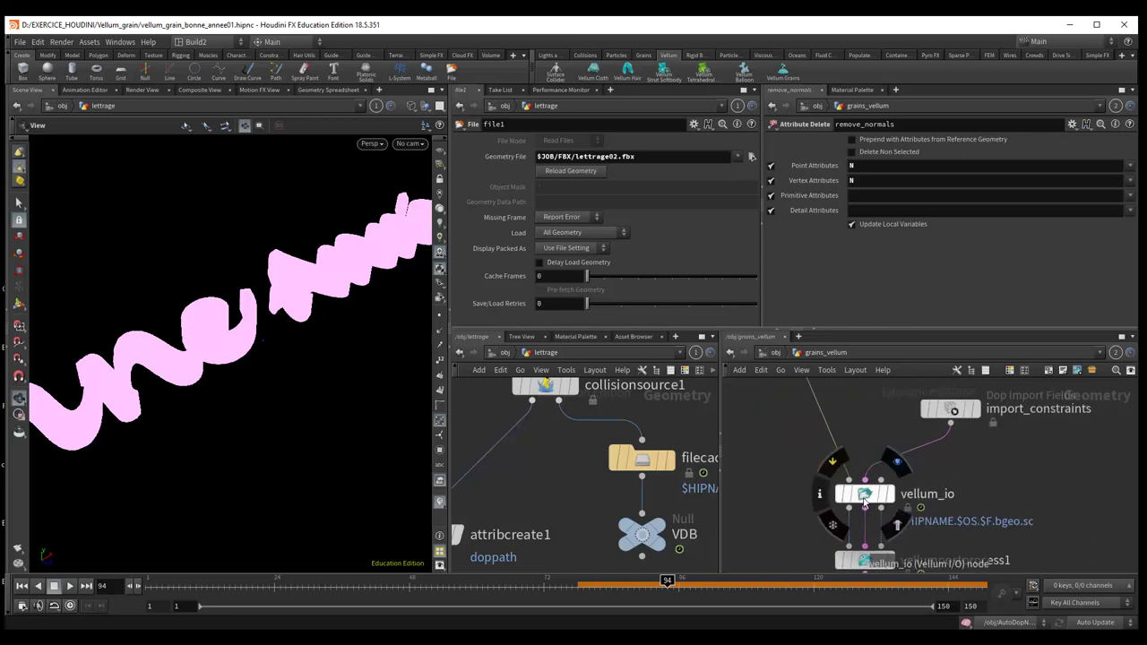
Step: Review vellum_io's cache settings and vellumpostprocess1's settings
{"action": "left_click", "coordinate": [865, 495]}
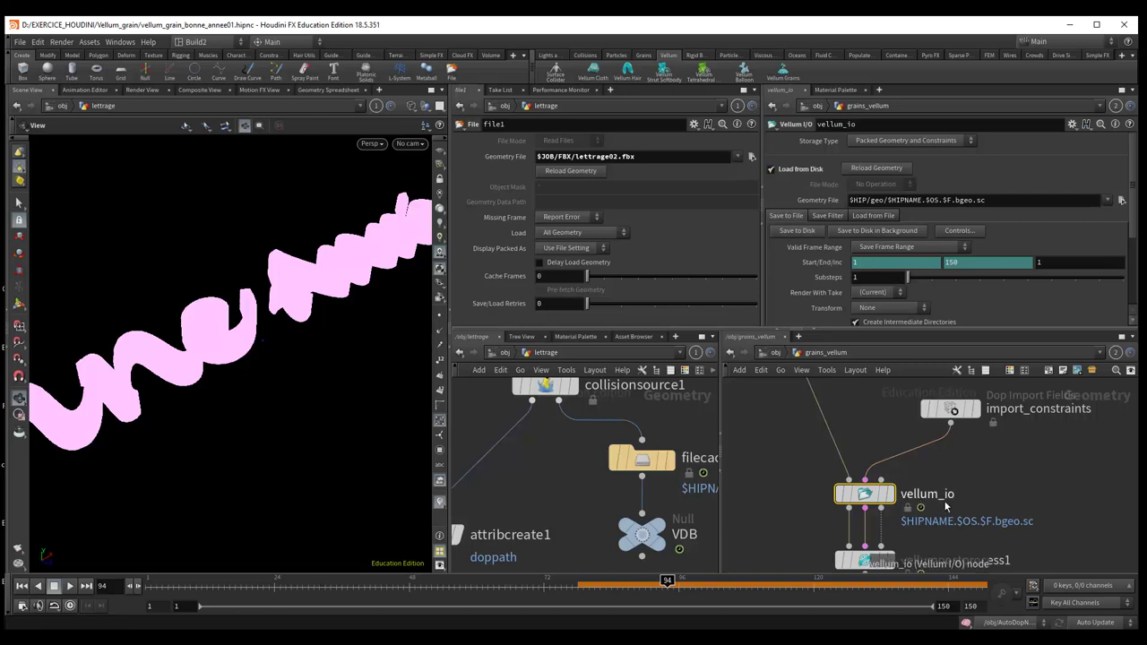
{"action": "middle_click_drag", "start_coordinate": [1004, 471], "coordinate": [1017, 394]}
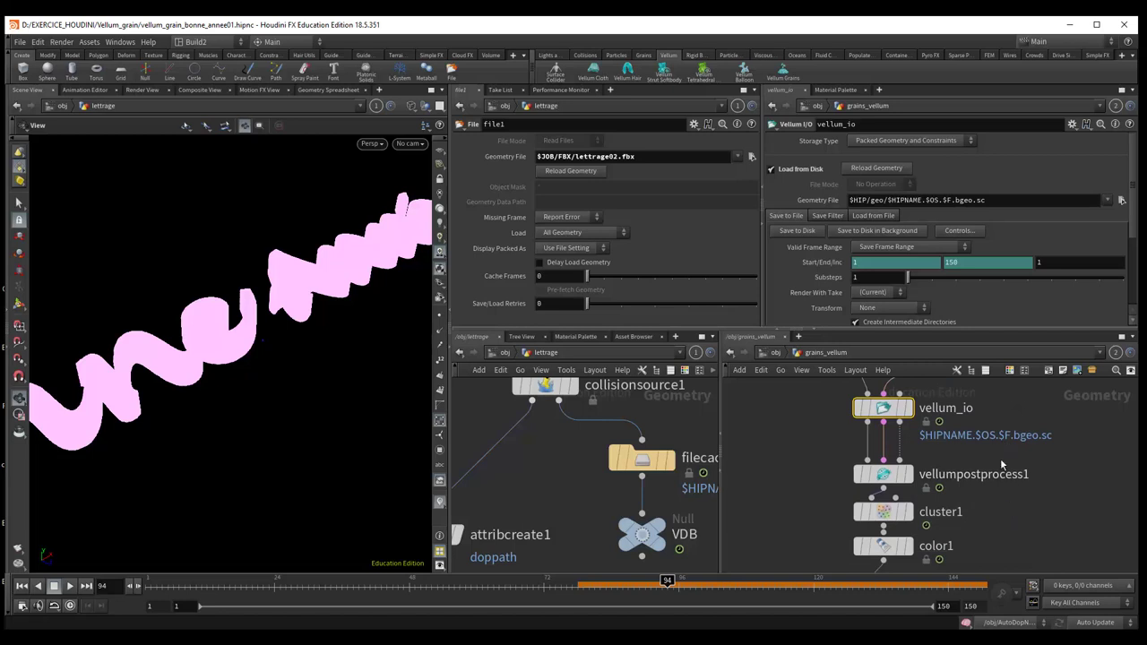
{"action": "middle_click_drag", "start_coordinate": [1005, 445], "coordinate": [1011, 278]}
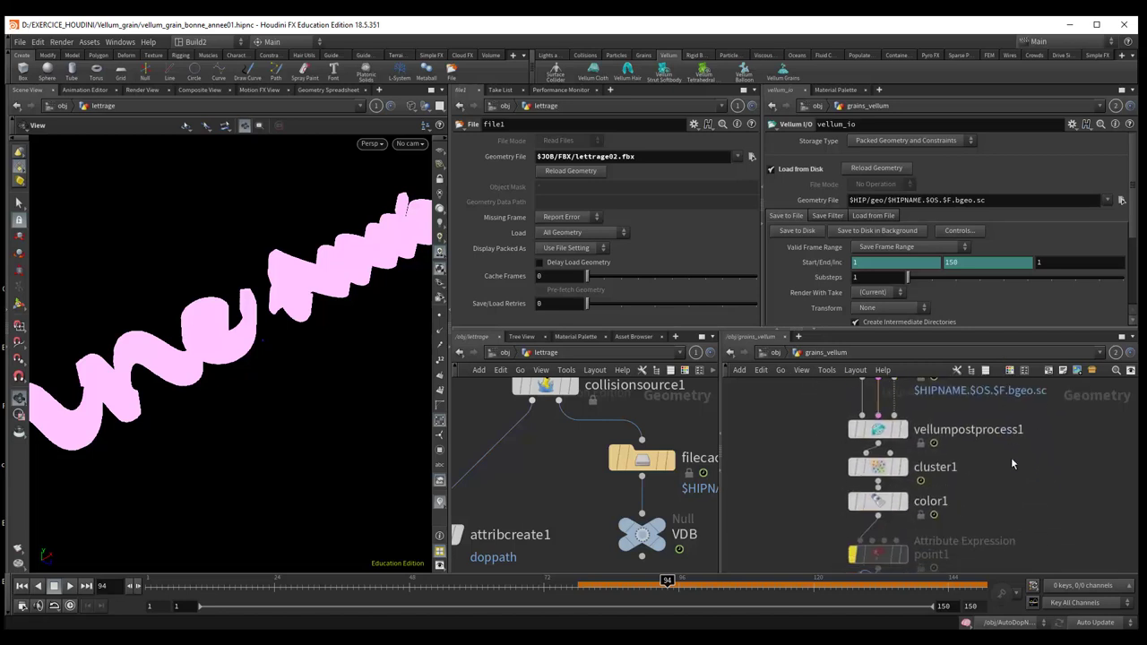
{"action": "middle_click_drag", "start_coordinate": [1011, 457], "coordinate": [951, 473]}
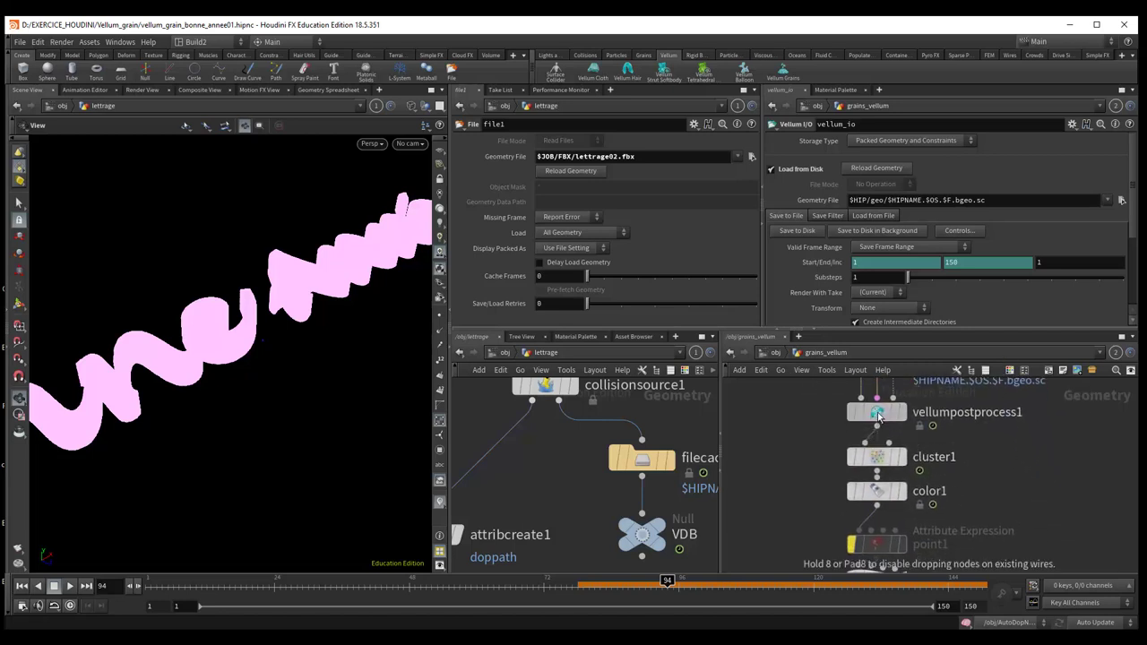
{"action": "left_click_drag", "start_coordinate": [879, 430], "coordinate": [879, 420]}
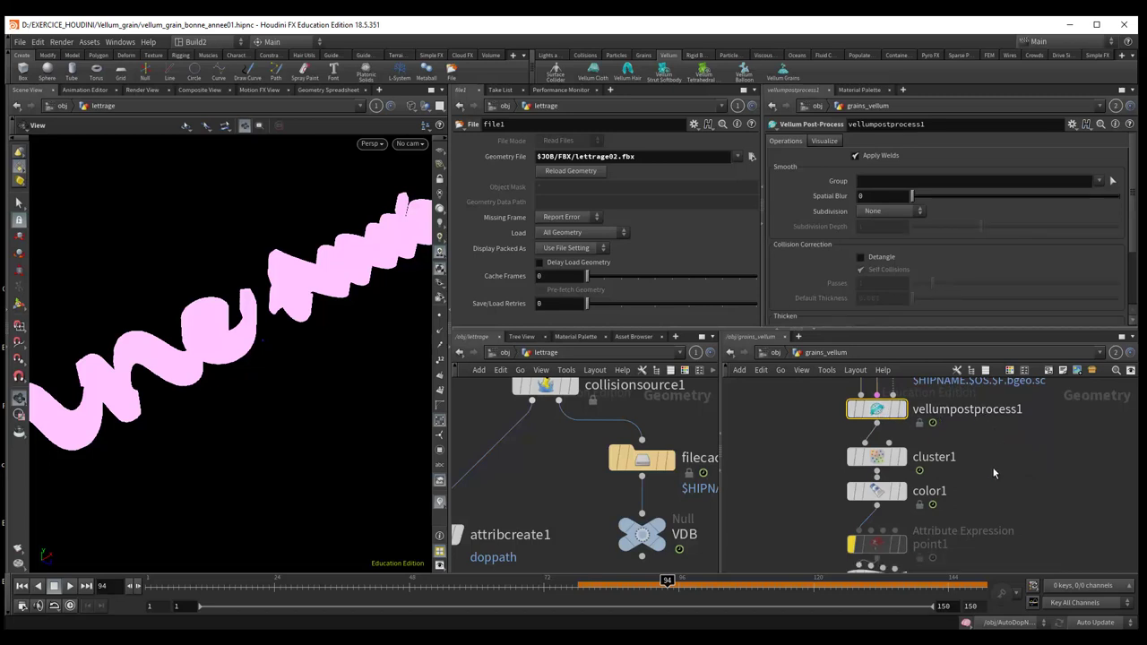
{"action": "middle_click_drag", "start_coordinate": [991, 479], "coordinate": [988, 480]}
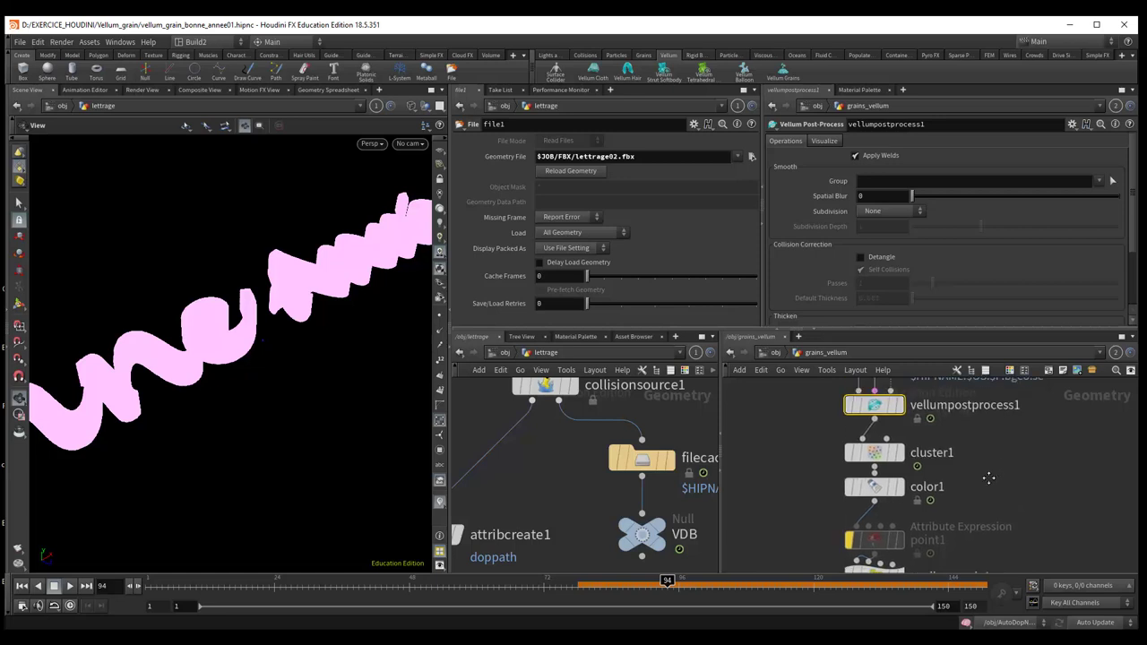
{"action": "left_click_drag", "start_coordinate": [884, 461], "coordinate": [878, 455]}
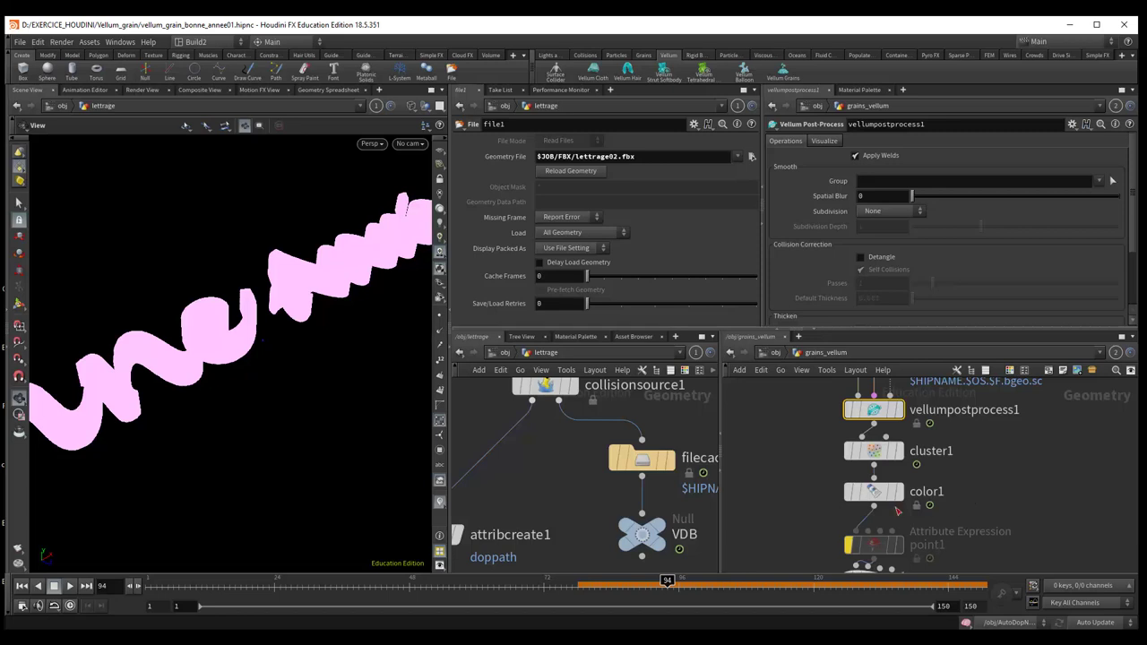
Step: Check cluster1 (54 clusters, seed 134), then return to /obj showing grains_vellum
{"action": "scroll", "coordinate": [993, 476], "scroll_direction": "down", "scroll_amount": 2}
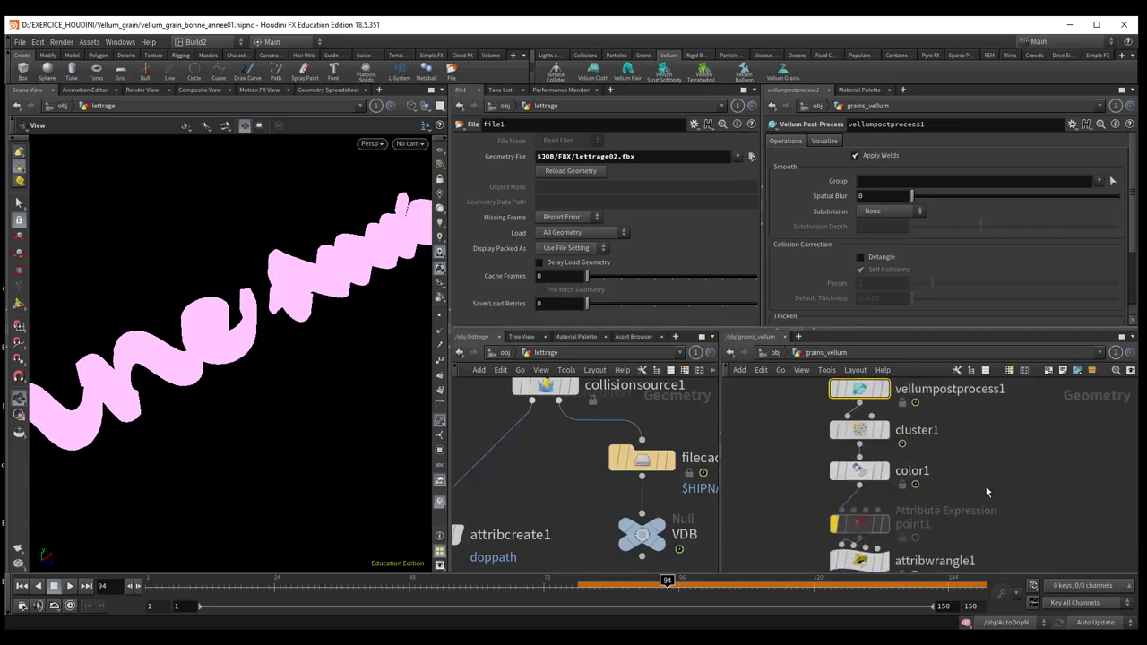
{"action": "scroll", "coordinate": [984, 484], "scroll_direction": "down", "scroll_amount": 1}
{"action": "mouse_move", "coordinate": [985, 484]}
{"action": "middle_mouse_down"}
{"action": "mouse_move", "coordinate": [960, 436]}
{"action": "mouse_move", "coordinate": [962, 460]}
{"action": "middle_mouse_up"}
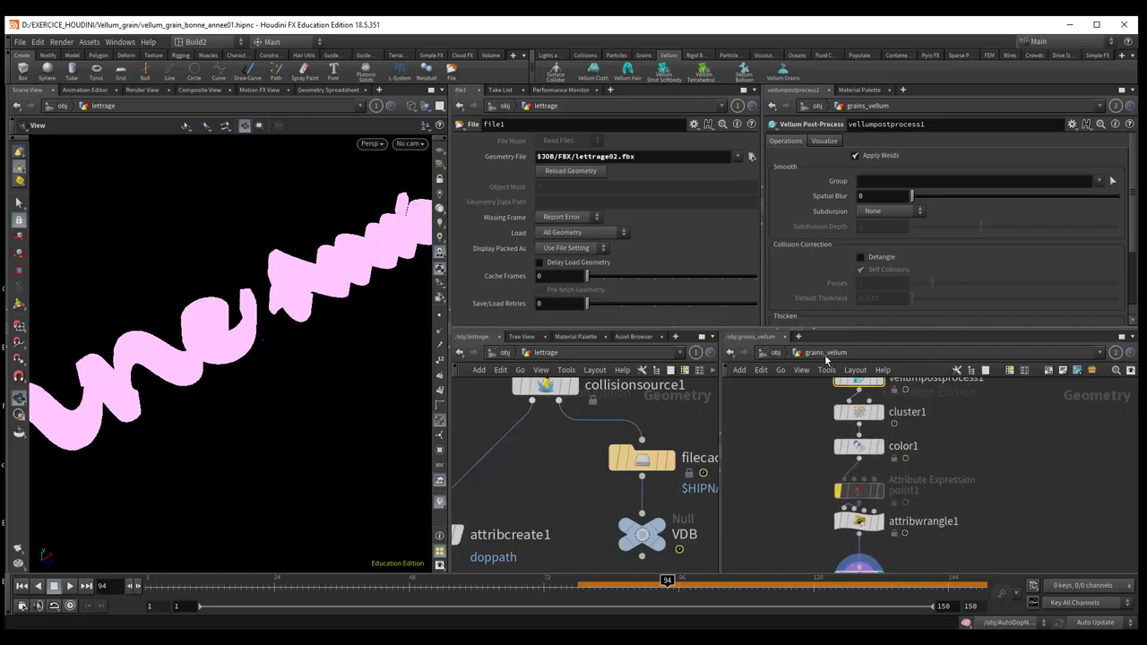
{"action": "left_click_drag", "start_coordinate": [858, 329], "coordinate": [857, 303]}
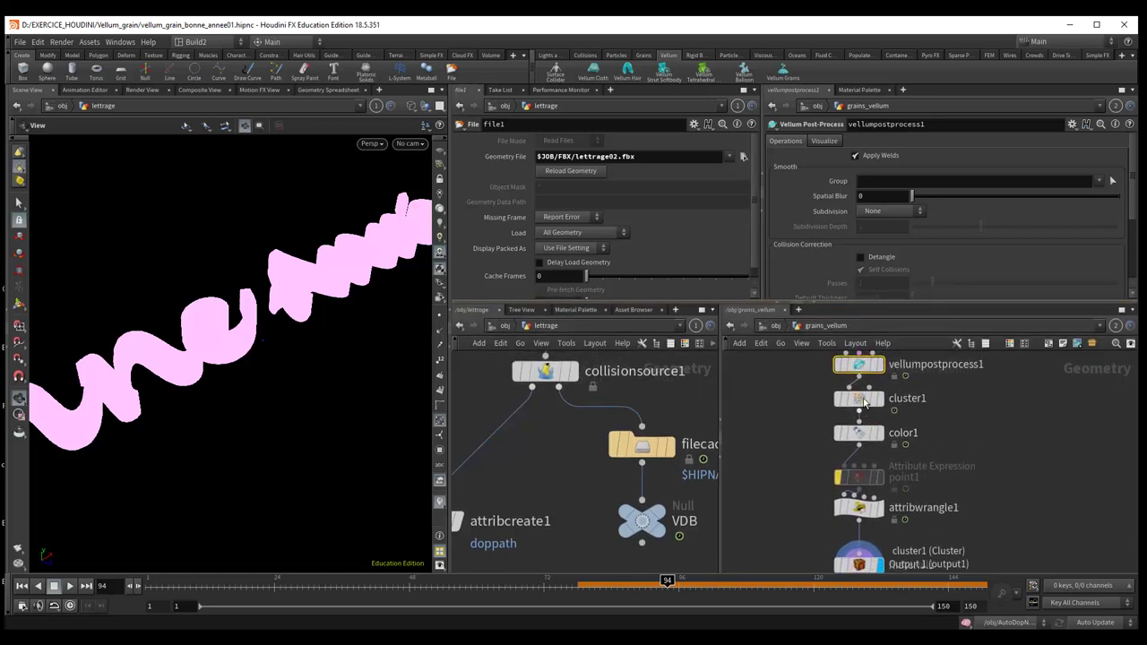
{"action": "left_click", "coordinate": [861, 400]}
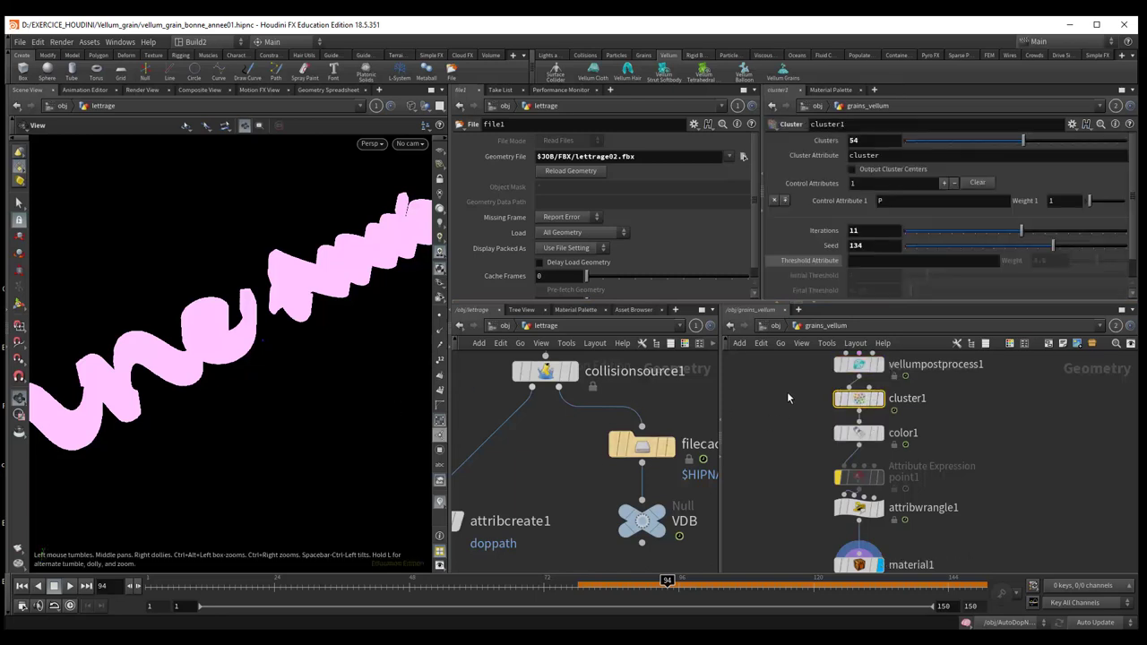
{"action": "left_click", "coordinate": [771, 326]}
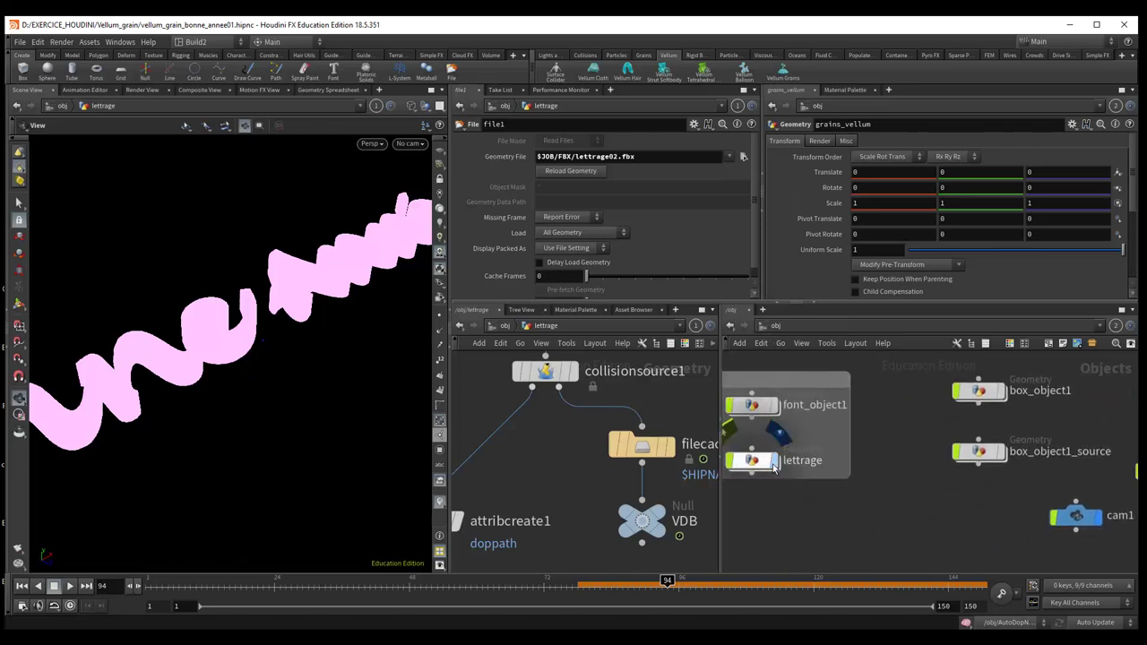
{"action": "middle_click_drag", "start_coordinate": [1051, 423], "coordinate": [769, 440]}
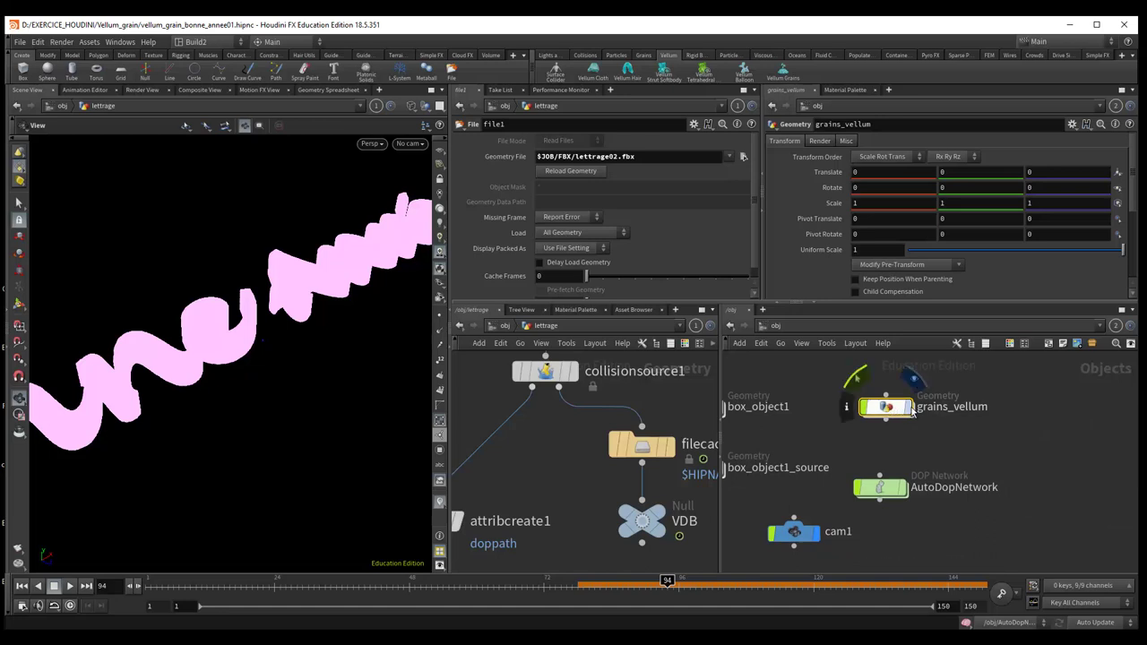
Step: Turn on grains_vellum's display flag, enter it, and tumble the view over the grain slab
{"action": "left_click", "coordinate": [911, 408]}
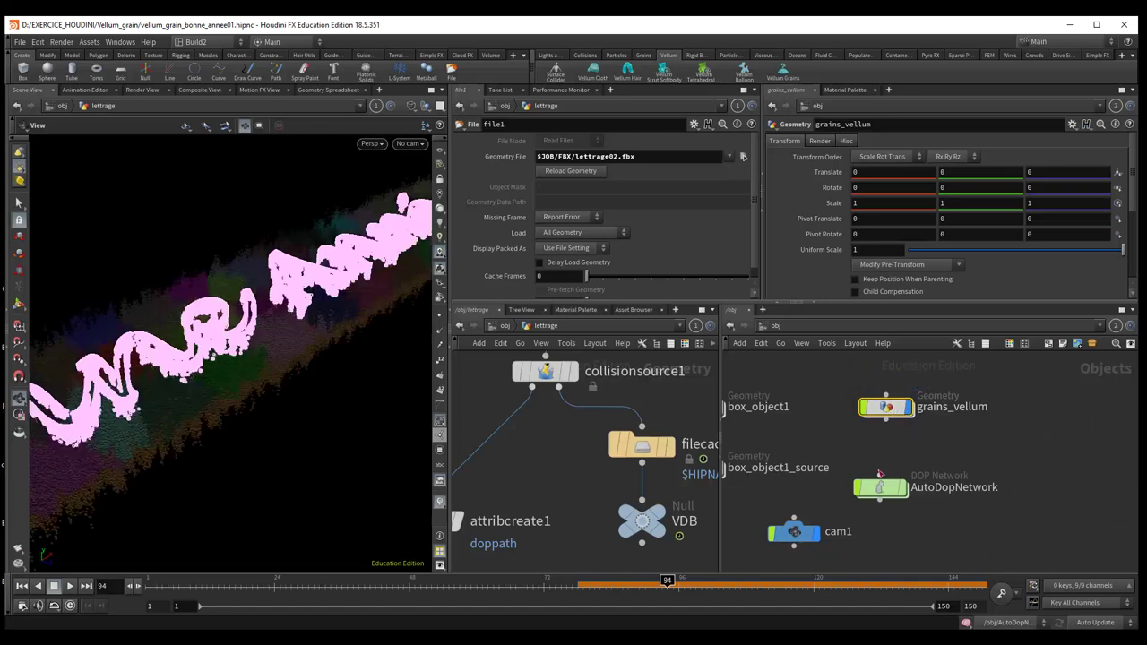
{"action": "double_click", "coordinate": [890, 410]}
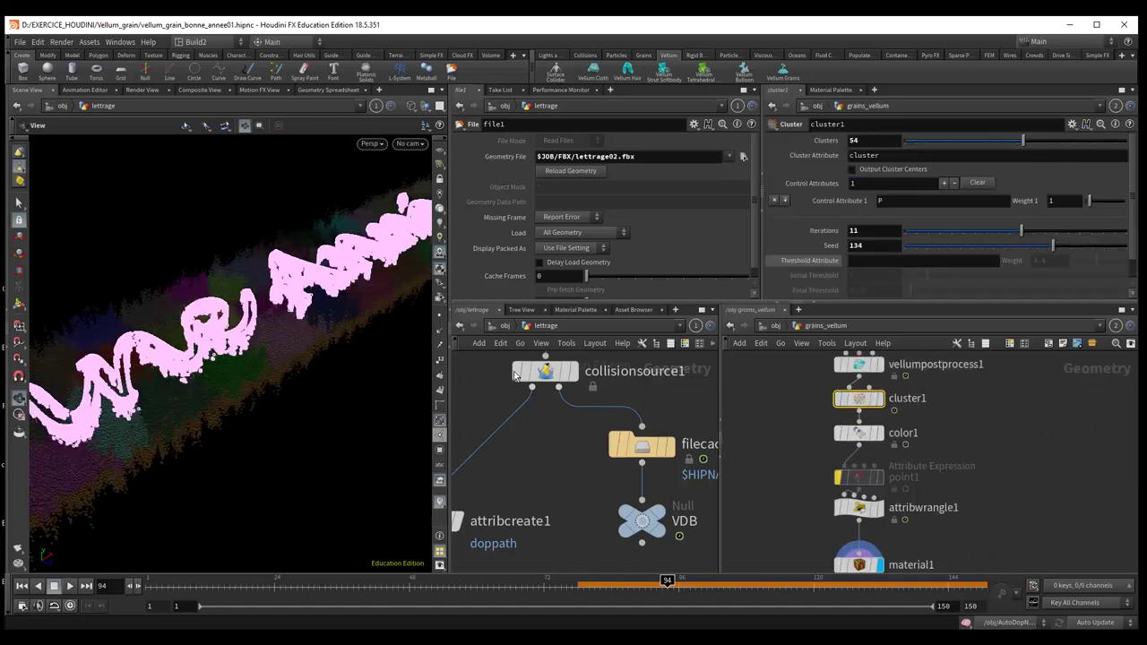
{"action": "left_click", "coordinate": [504, 325]}
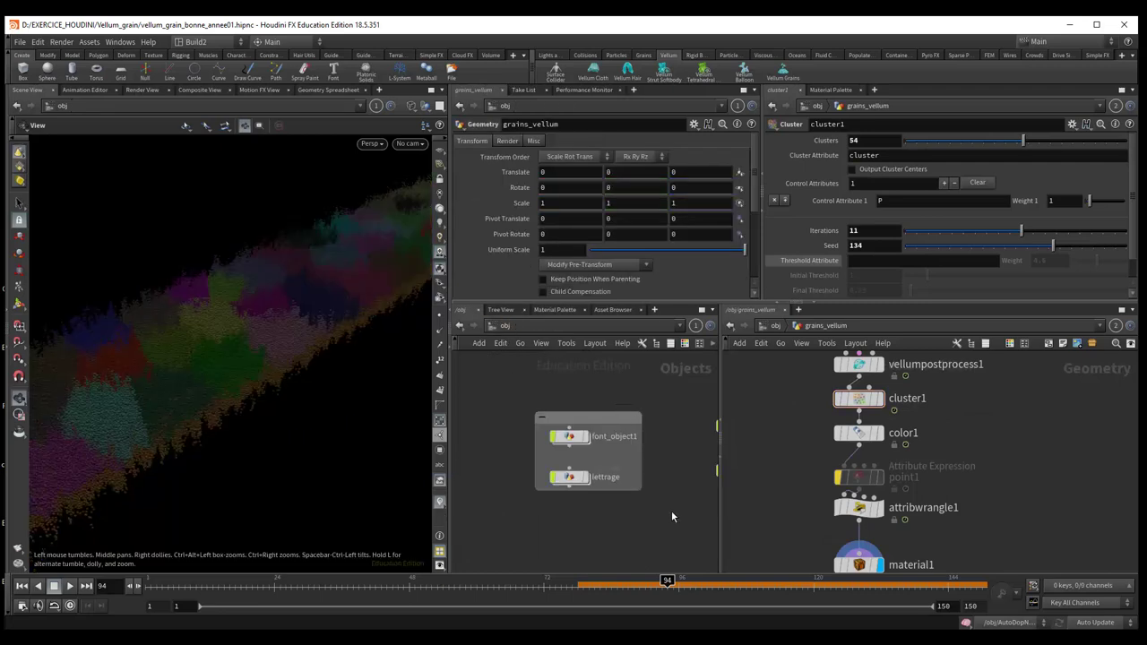
{"action": "left_click_drag", "start_coordinate": [285, 464], "coordinate": [280, 430]}
{"action": "left_click_drag", "start_coordinate": [269, 478], "coordinate": [263, 478]}
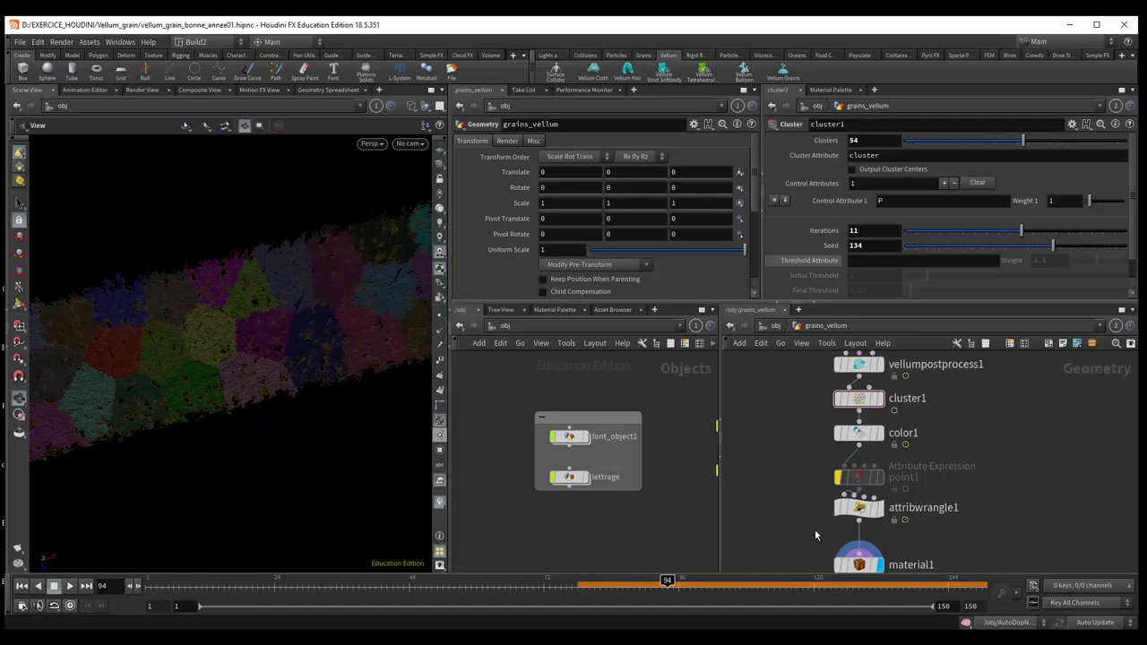
Step: Set cluster1's display flag to show the uncoloured grey grain slab
{"action": "middle_click_drag", "start_coordinate": [779, 472], "coordinate": [777, 515]}
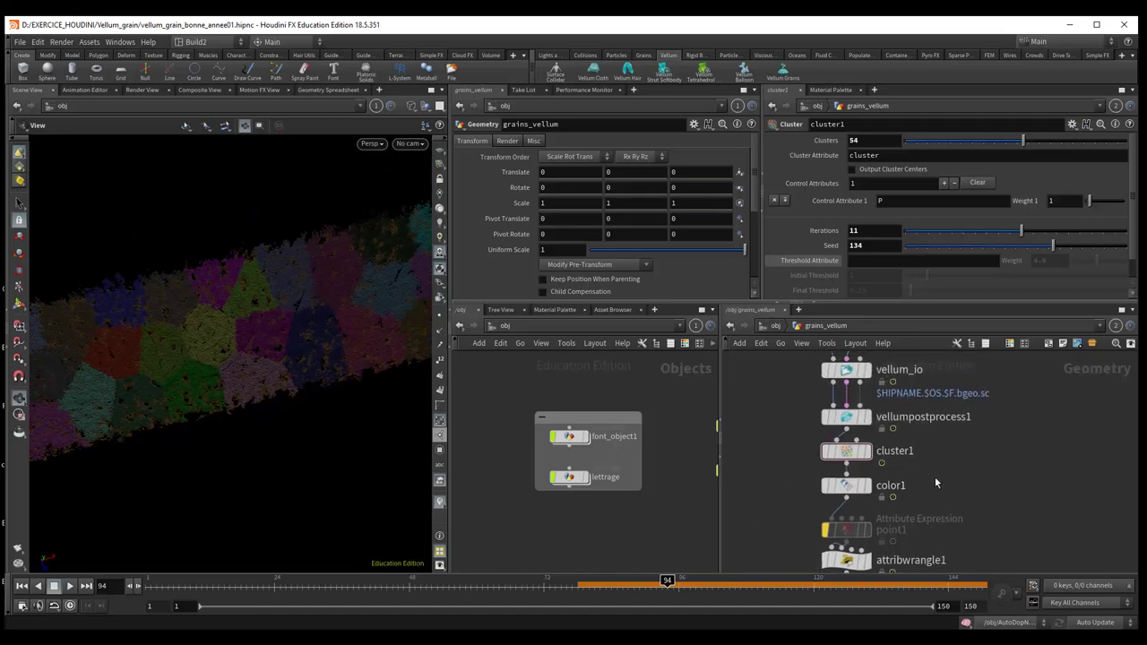
{"action": "mouse_move", "coordinate": [935, 477]}
{"action": "middle_mouse_down"}
{"action": "mouse_move", "coordinate": [968, 384]}
{"action": "mouse_move", "coordinate": [969, 488]}
{"action": "middle_mouse_up"}
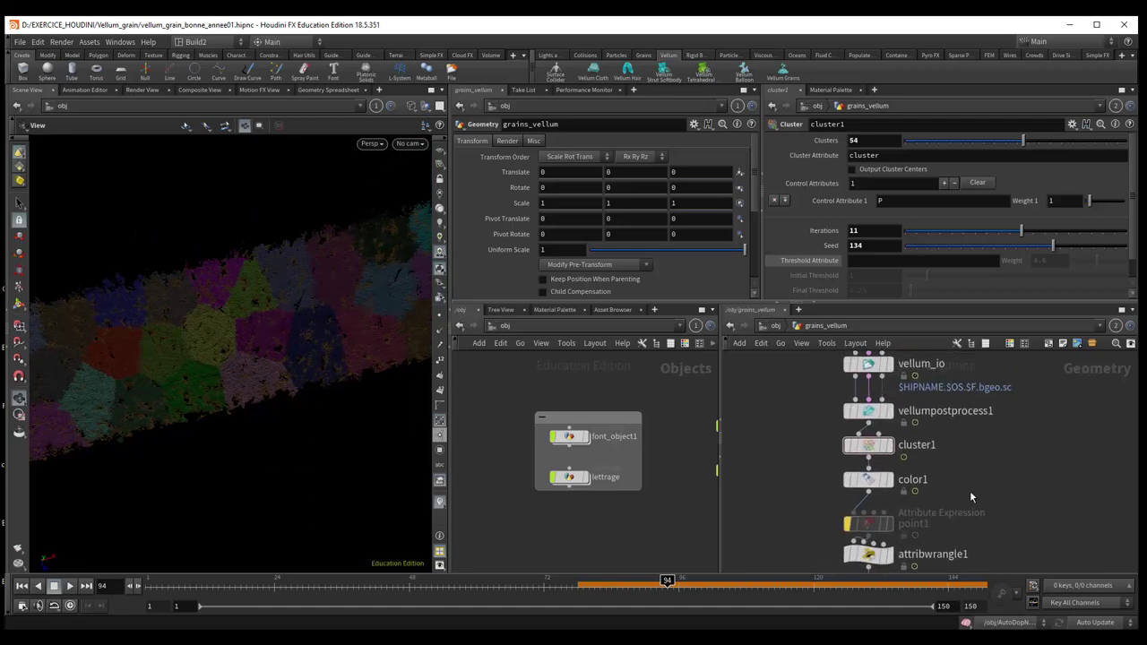
{"action": "scroll", "coordinate": [923, 524], "scroll_direction": "down", "scroll_amount": 2}
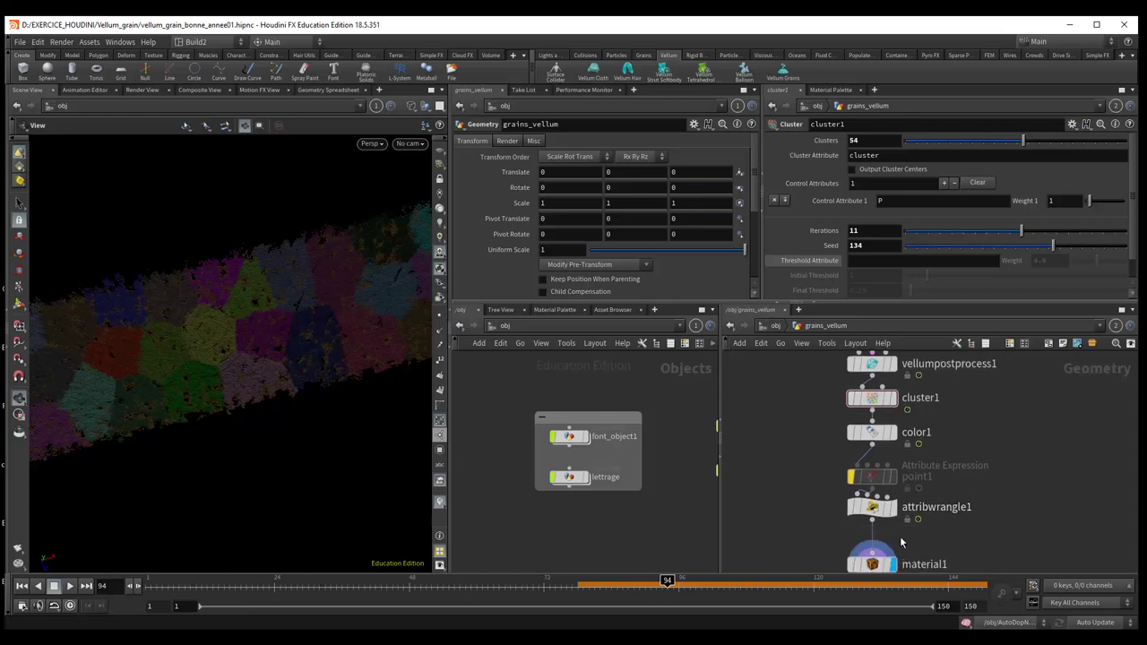
{"action": "scroll", "coordinate": [981, 465], "scroll_direction": "up", "scroll_amount": 1}
{"action": "scroll", "coordinate": [990, 484], "scroll_direction": "up", "scroll_amount": 2}
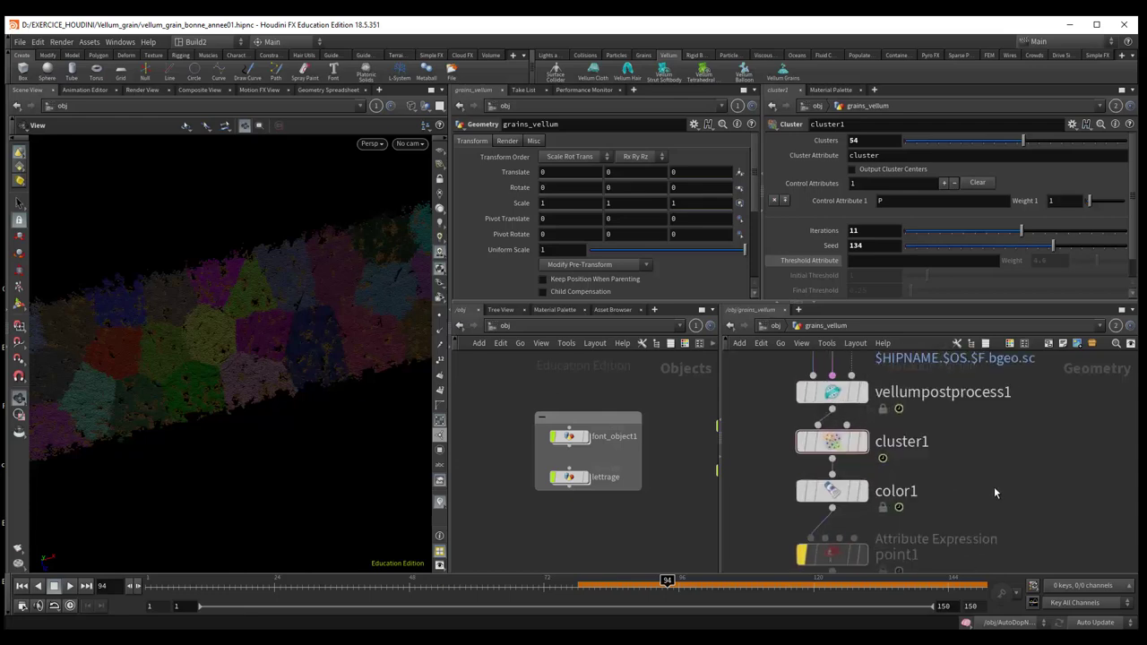
{"action": "middle_click_drag", "start_coordinate": [994, 486], "coordinate": [1039, 500]}
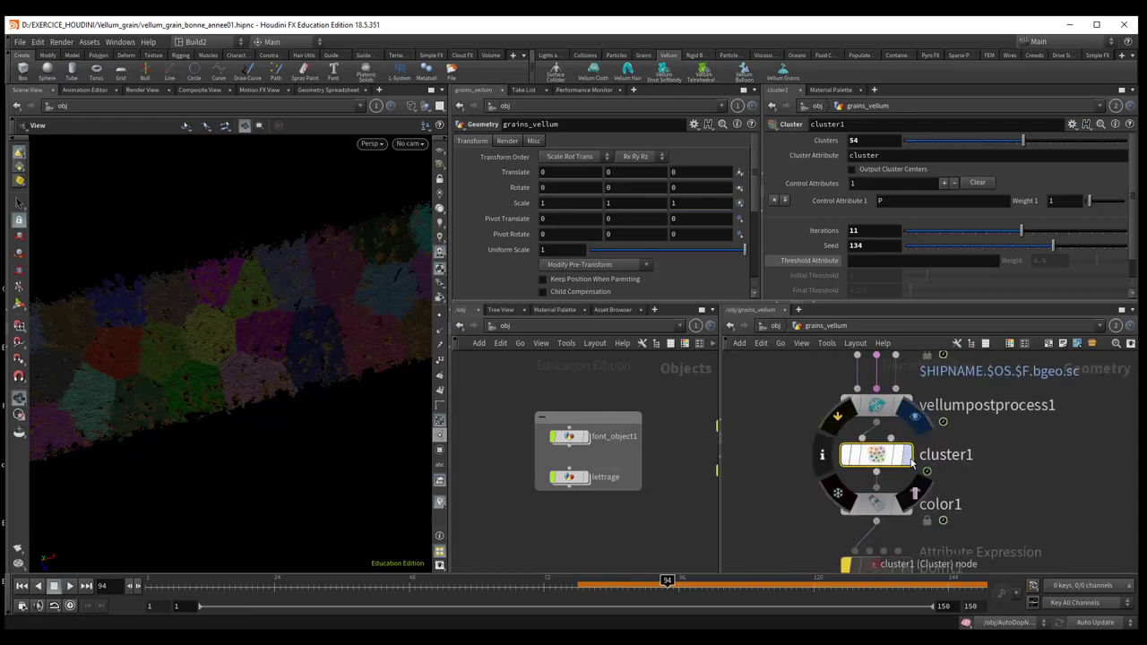
{"action": "left_click", "coordinate": [905, 456]}
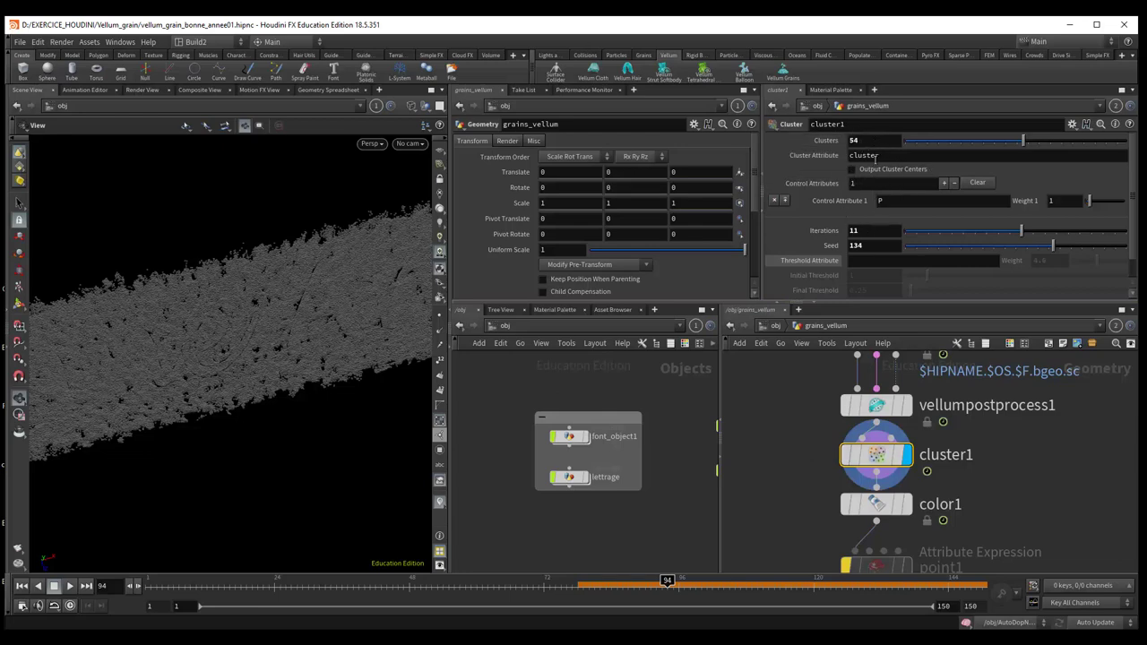
Step: Check cluster1's P control attribute, display color1's random cluster colours, and select point1
{"action": "left_click", "coordinate": [896, 203]}
{"action": "left_click_drag", "start_coordinate": [881, 412], "coordinate": [881, 397]}
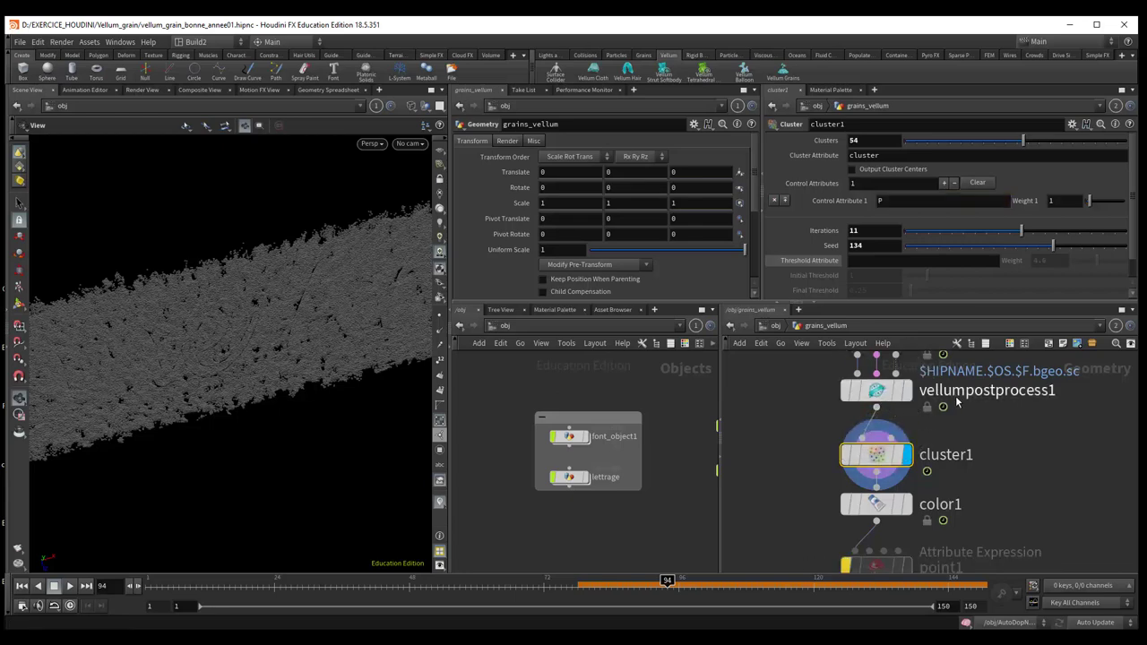
{"action": "middle_click_drag", "start_coordinate": [1013, 451], "coordinate": [1017, 419]}
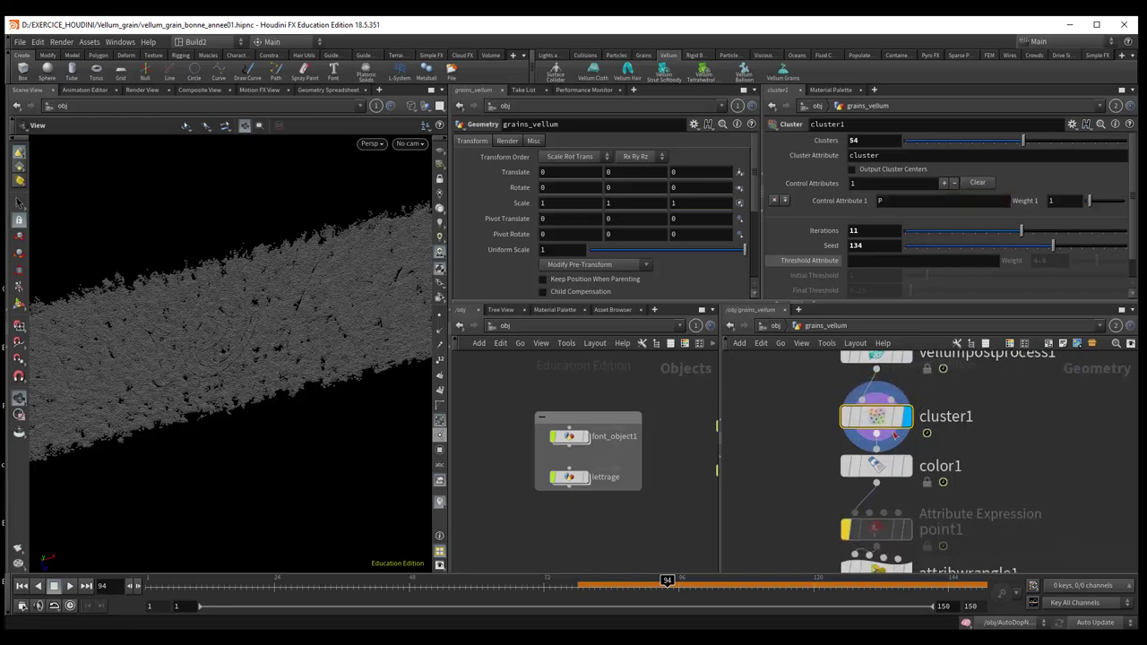
{"action": "left_click", "coordinate": [887, 467]}
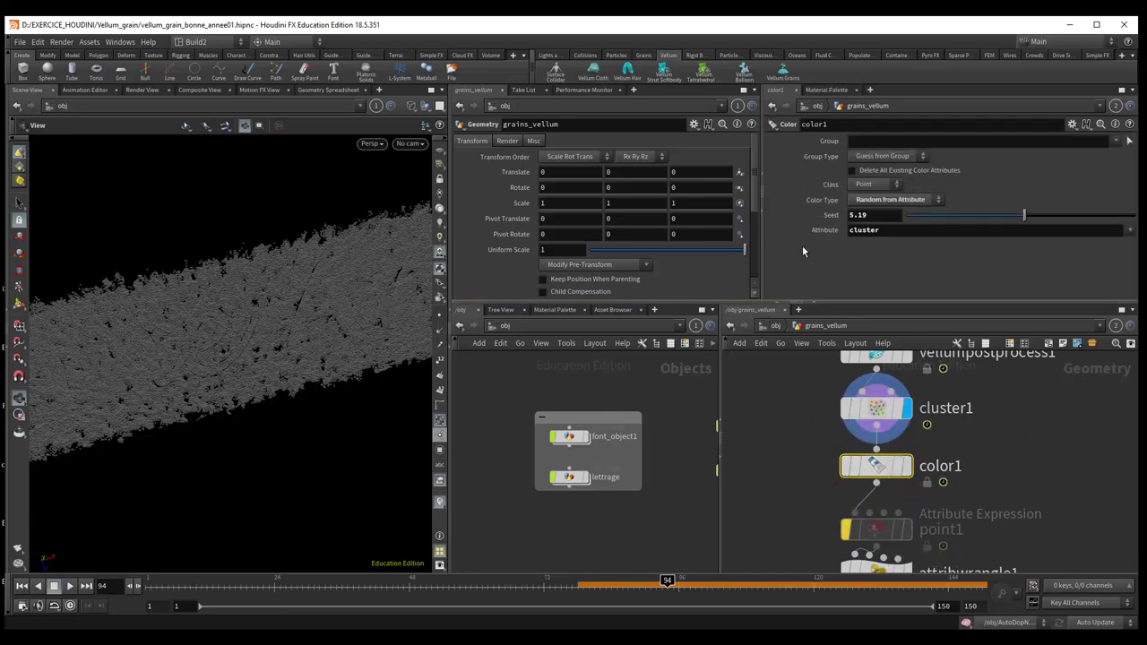
{"action": "left_click", "coordinate": [908, 469]}
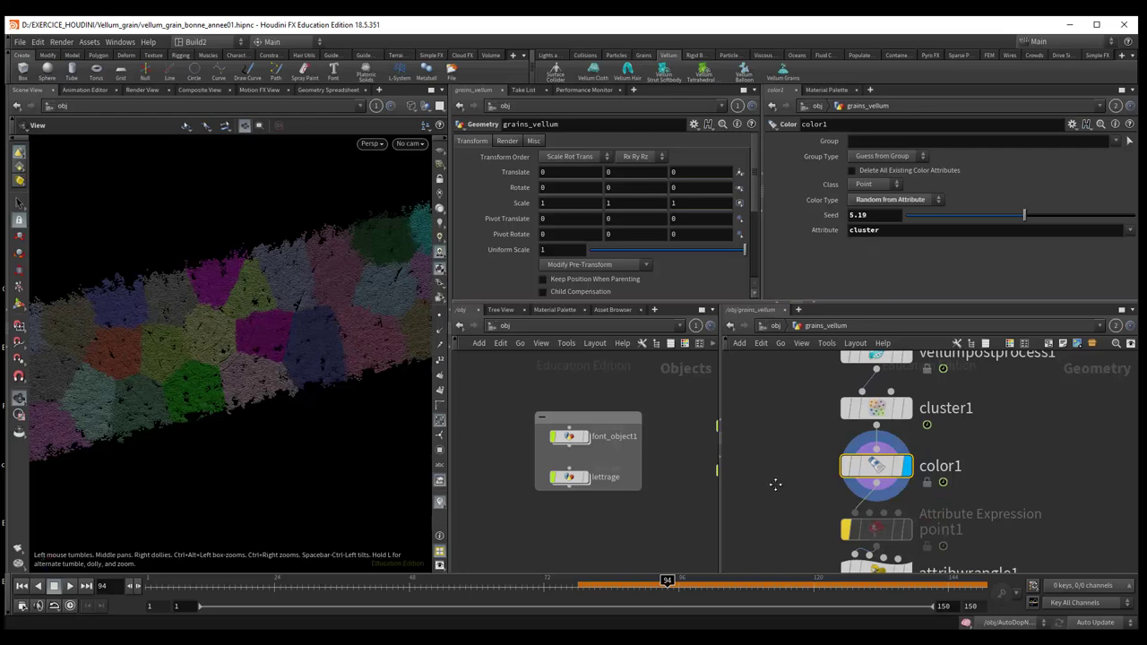
{"action": "middle_click_drag", "start_coordinate": [775, 483], "coordinate": [769, 419]}
{"action": "left_click", "coordinate": [872, 466]}
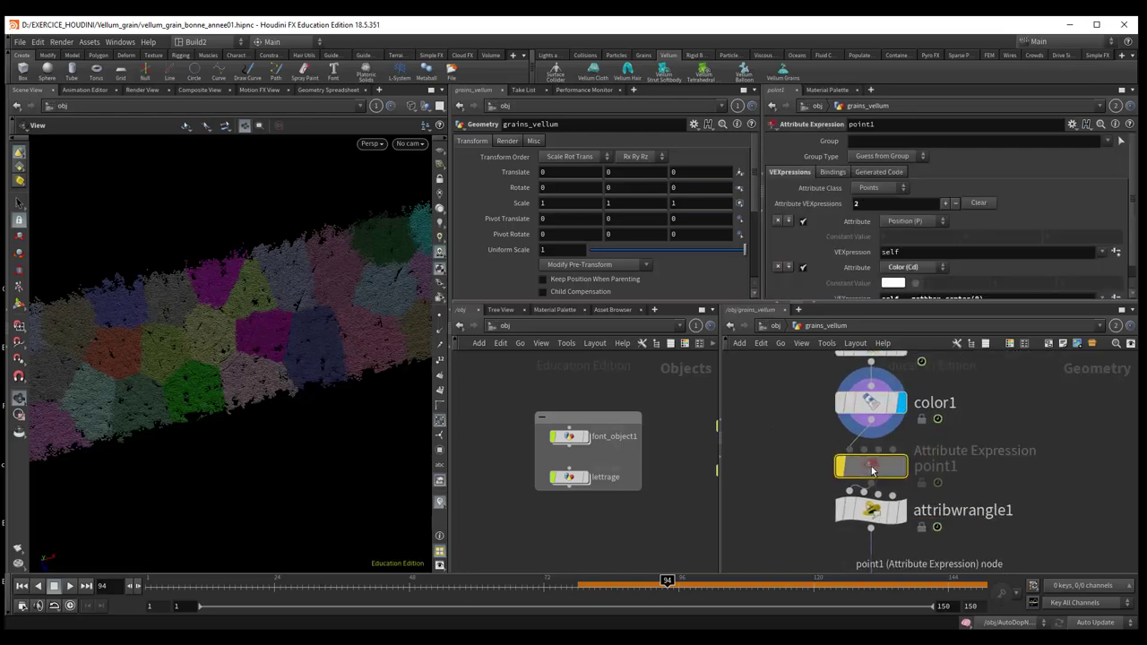
Step: Delete point1, wire attribwrangle1 under color1, display it, and close its if condition with ')'
{"action": "key", "text": "Delete"}
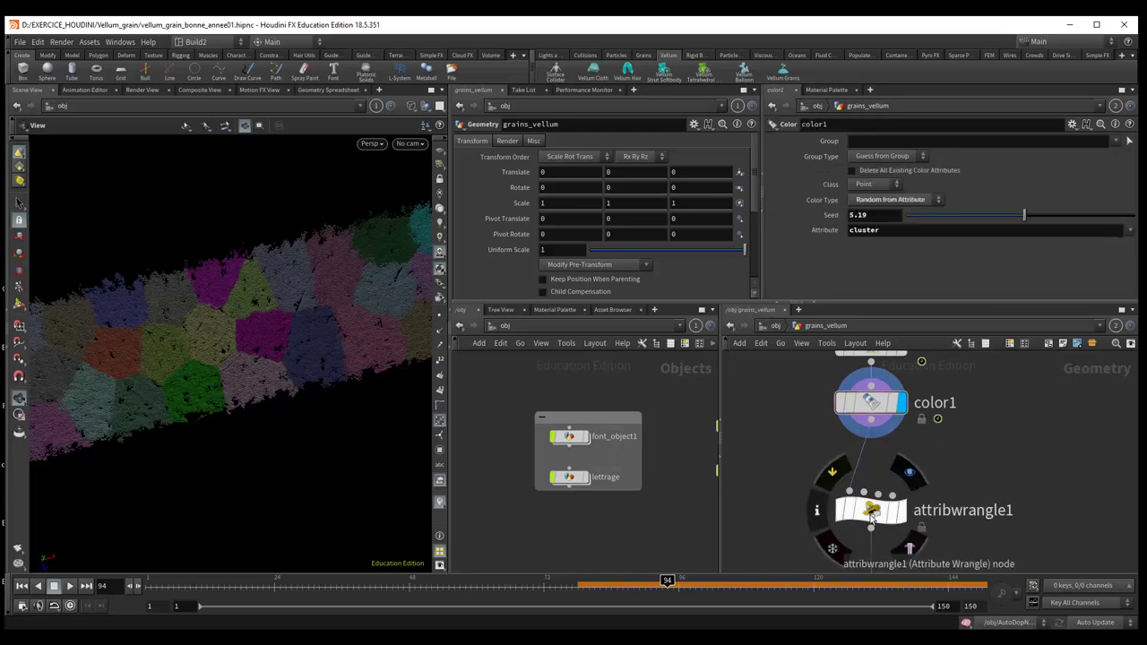
{"action": "left_click_drag", "start_coordinate": [873, 522], "coordinate": [872, 501]}
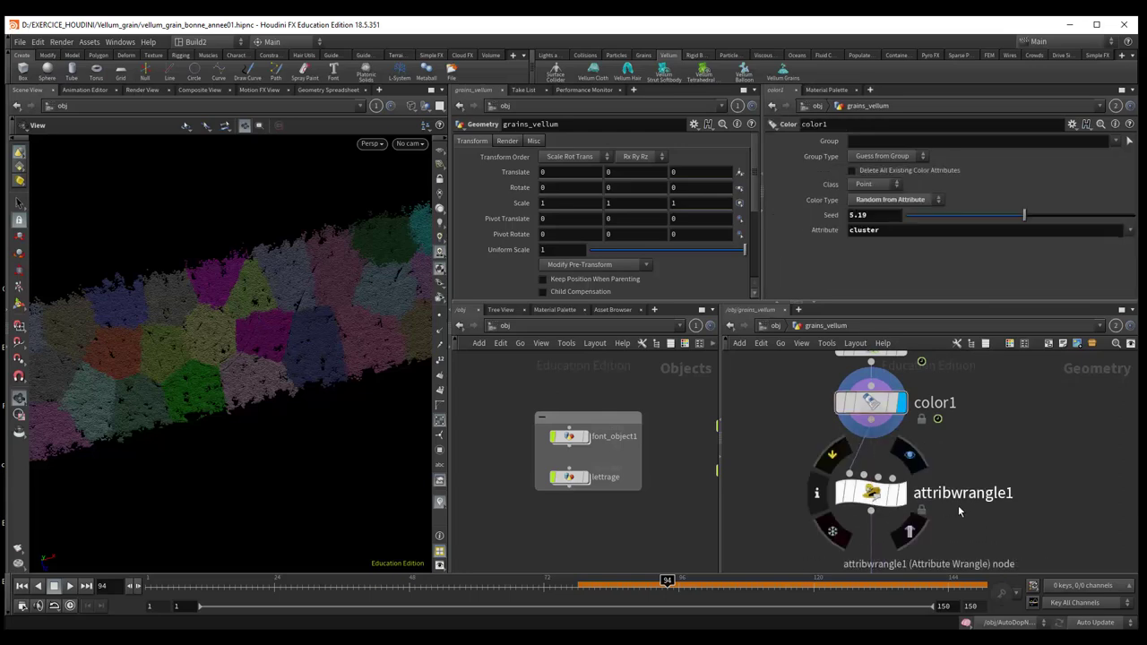
{"action": "left_click", "coordinate": [872, 493]}
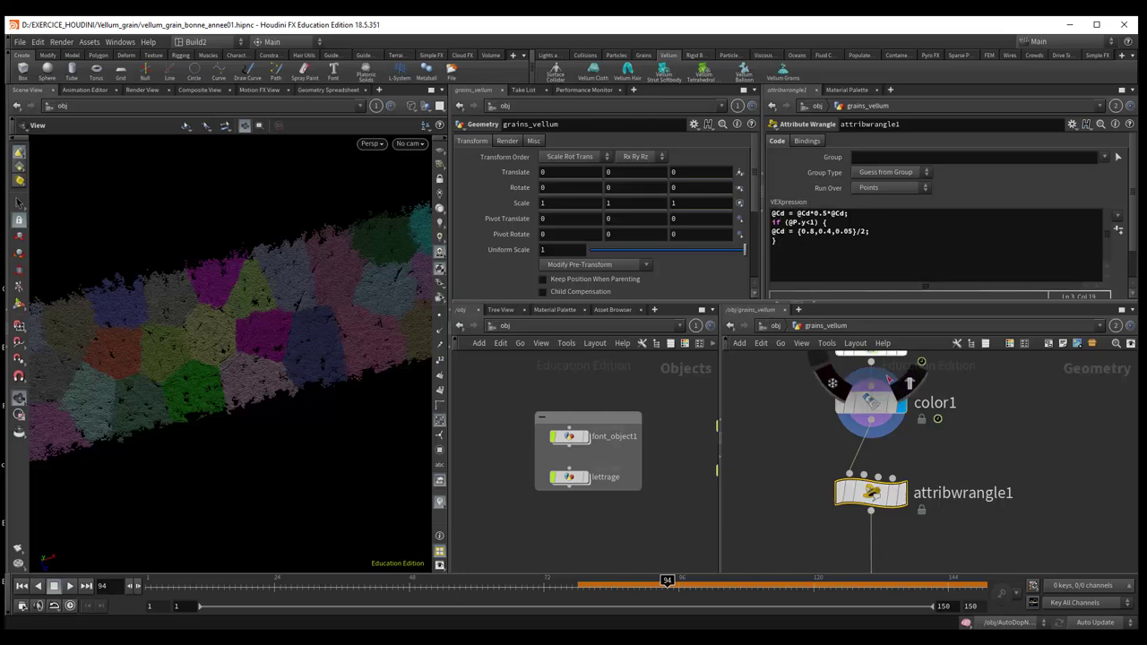
{"action": "left_click", "coordinate": [900, 493]}
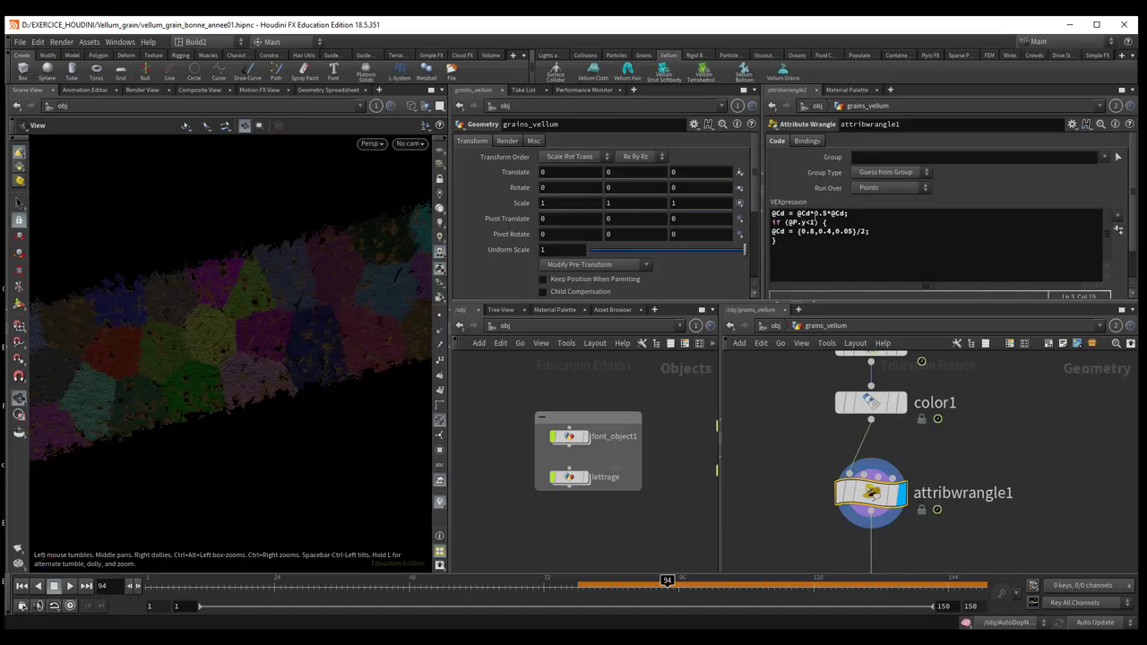
{"action": "type", "text": ")"}
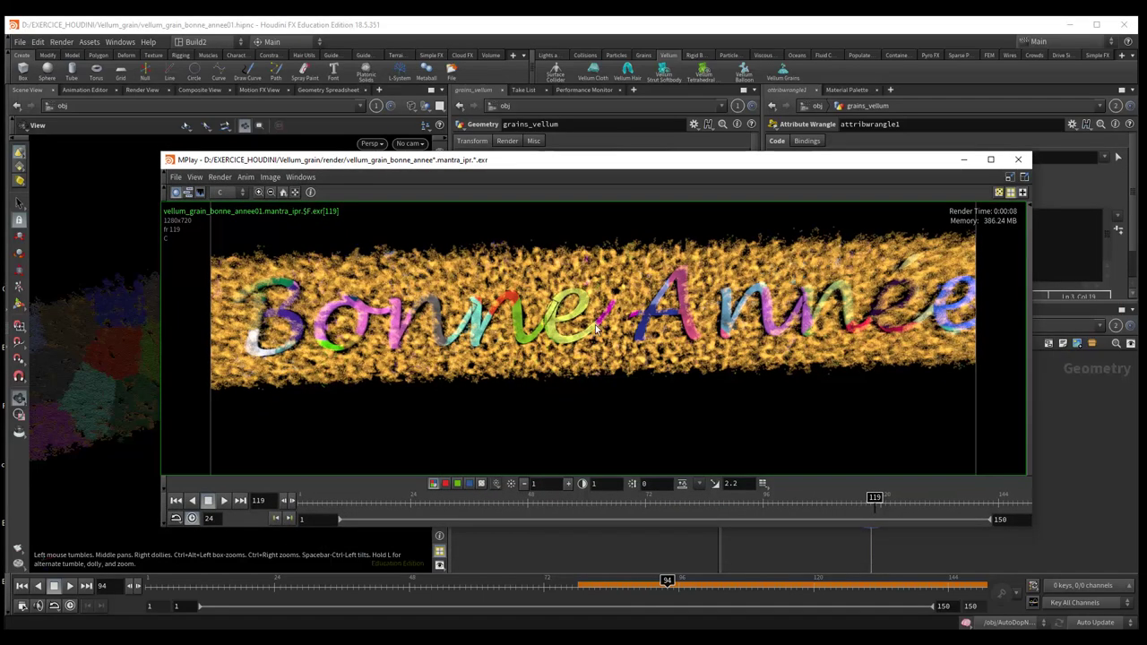
Step: Close MPlay and insert a blank line after the wrangle code's first line
{"action": "left_click_drag", "start_coordinate": [507, 167], "coordinate": [716, 194]}
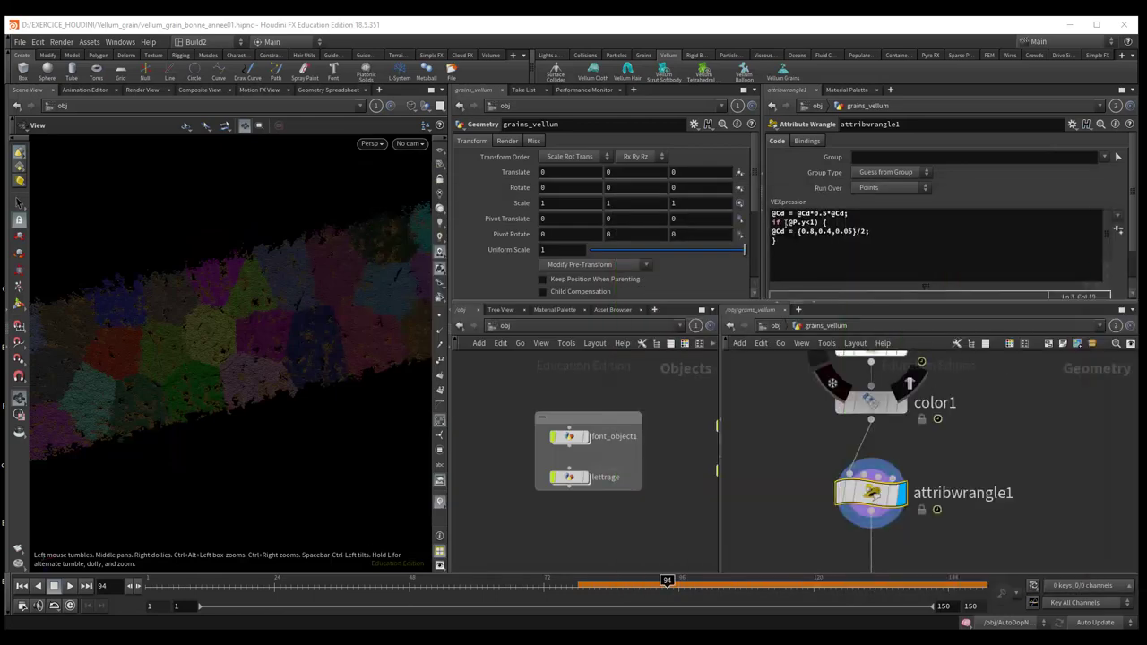
{"action": "left_click", "coordinate": [851, 212]}
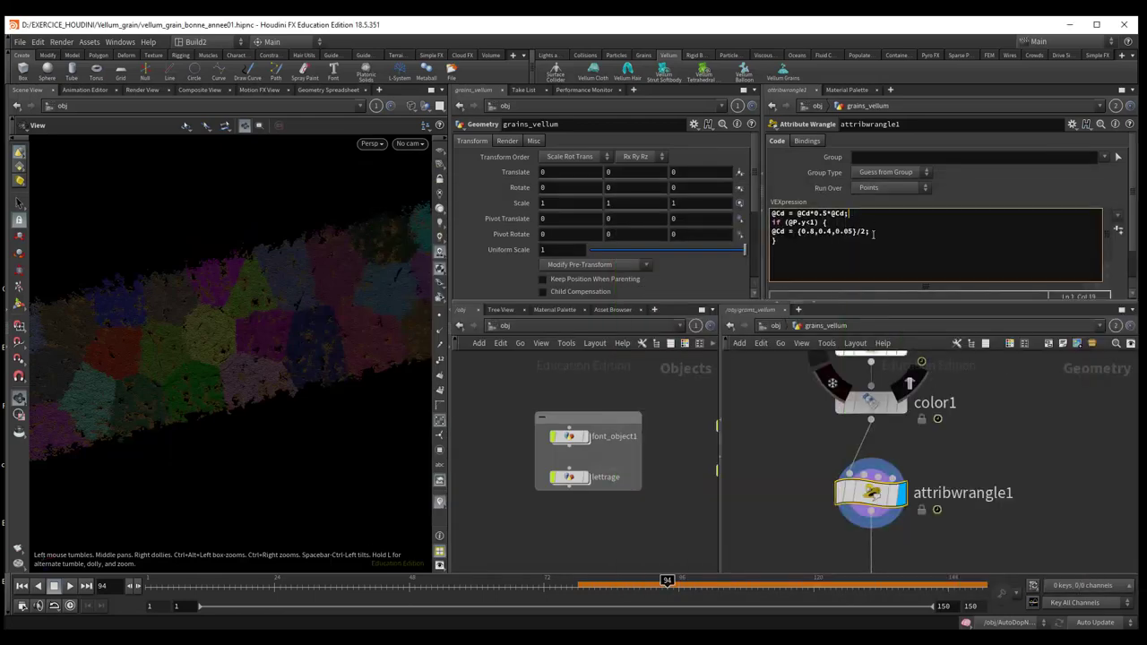
{"action": "key", "text": "Return"}
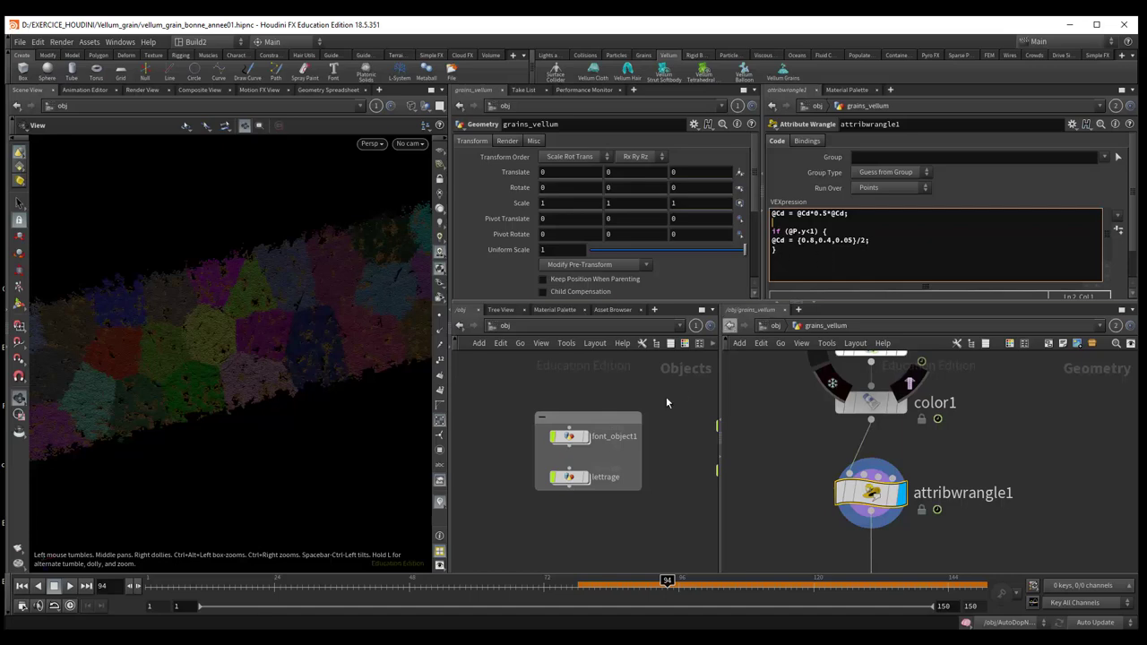
Step: Scrub the simulation from an earlier frame through 75 up to frame 109, viewing at a low angle
{"action": "left_click", "coordinate": [353, 368]}
{"action": "mouse_move", "coordinate": [357, 347]}
{"action": "left_mouse_down"}
{"action": "mouse_move", "coordinate": [378, 291]}
{"action": "mouse_move", "coordinate": [365, 272]}
{"action": "mouse_move", "coordinate": [377, 317]}
{"action": "left_mouse_up"}
{"action": "left_click", "coordinate": [383, 585]}
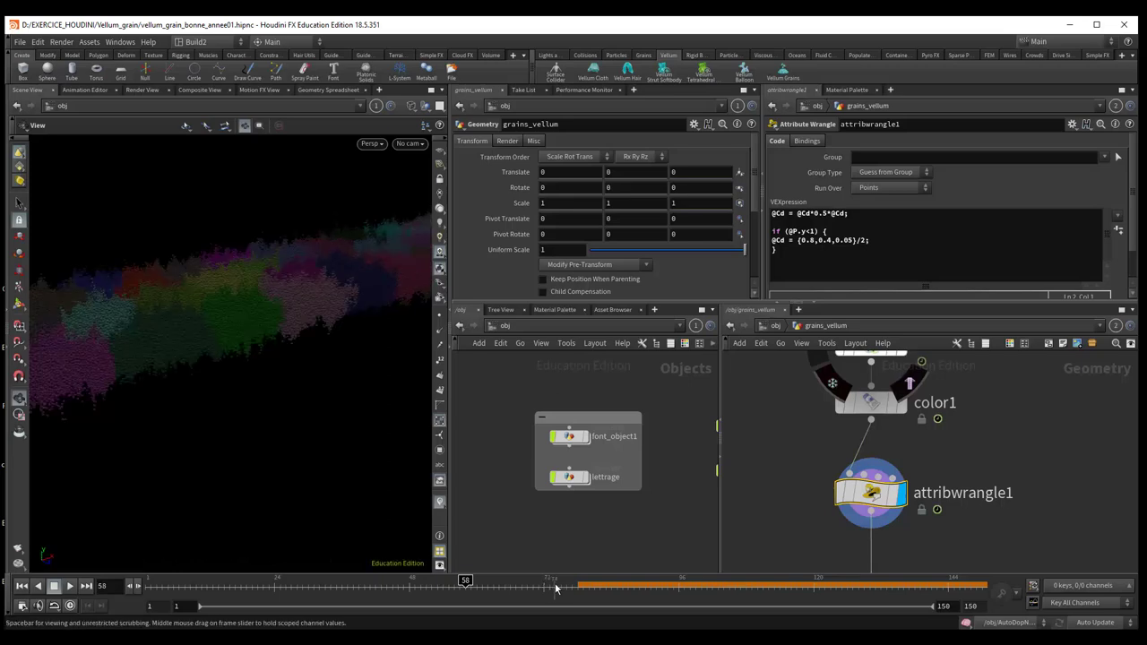
{"action": "left_click", "coordinate": [562, 585]}
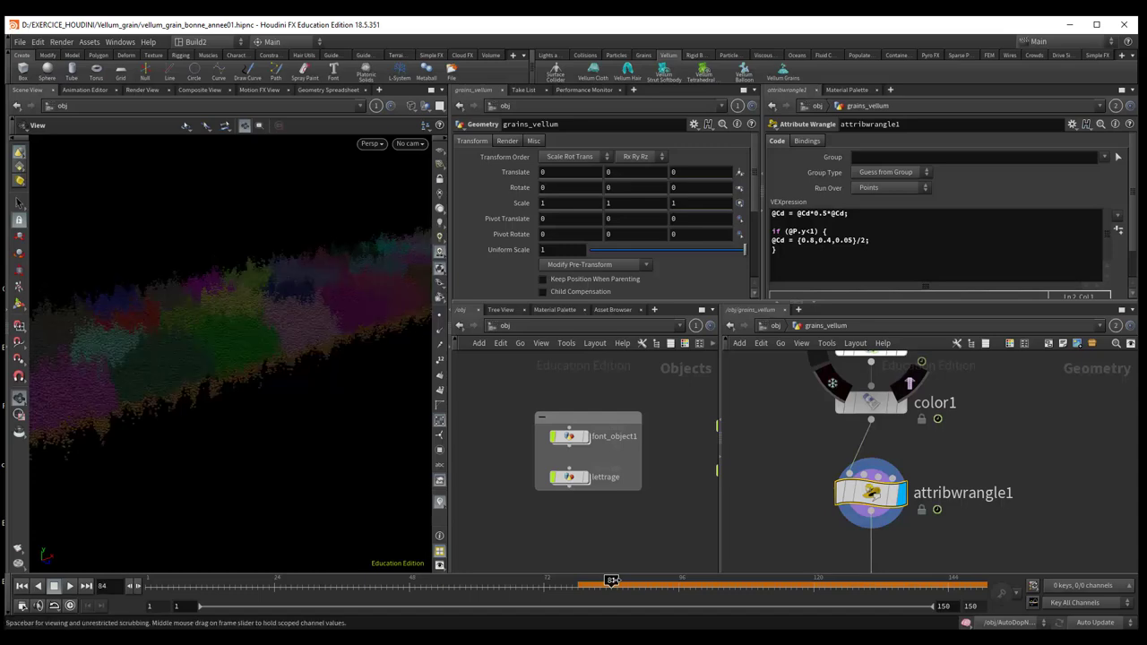
{"action": "left_click_drag", "start_coordinate": [613, 581], "coordinate": [682, 580]}
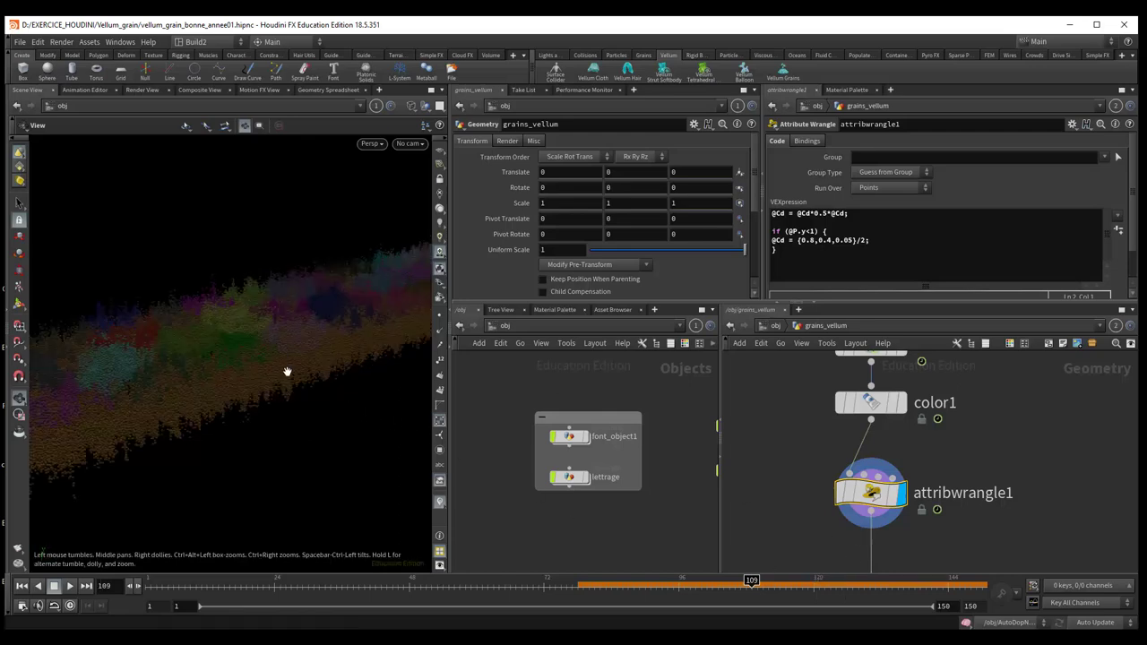
{"action": "left_click_drag", "start_coordinate": [289, 375], "coordinate": [267, 381]}
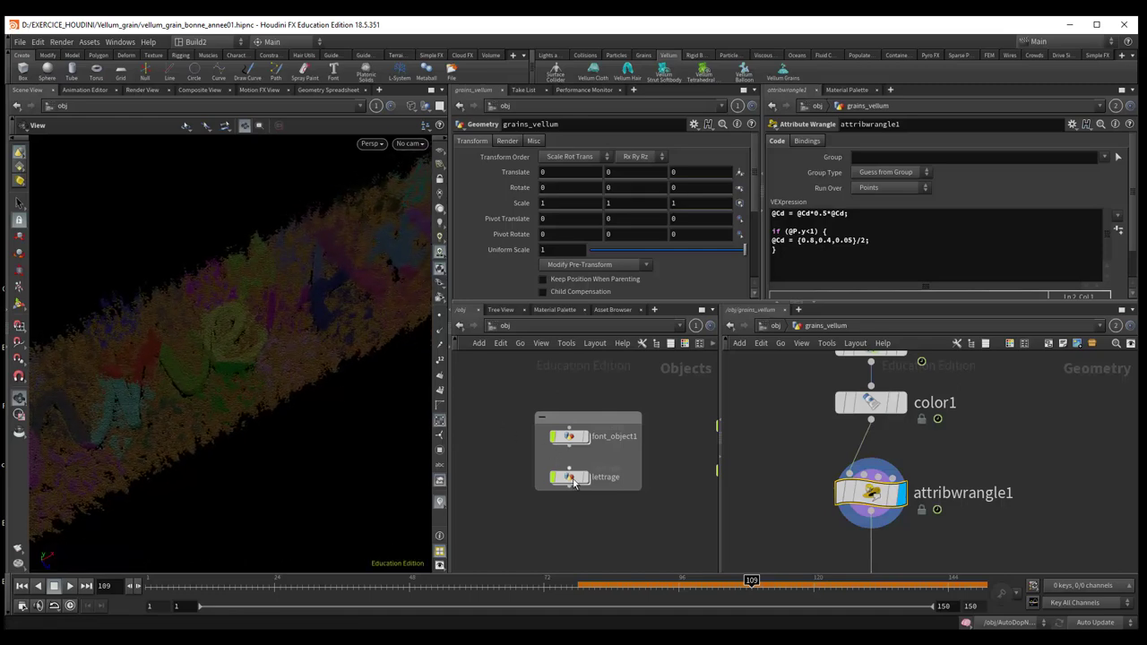
Step: Toggle the lettrage geometry on and off to compare the letters with the grains
{"action": "left_click", "coordinate": [542, 466]}
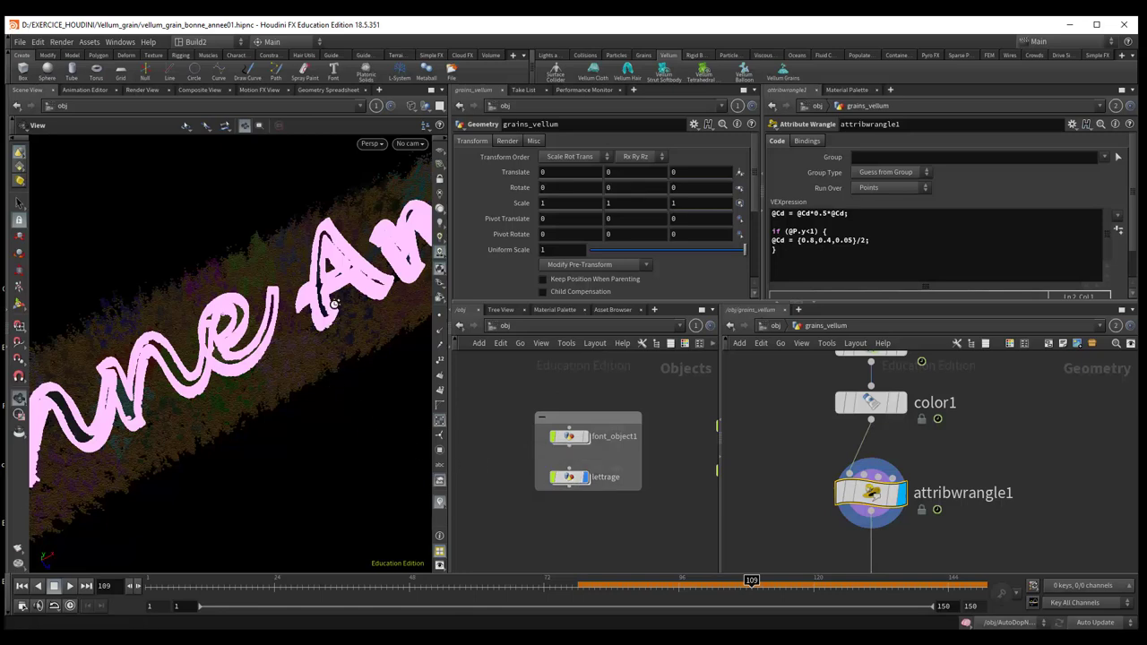
{"action": "left_click_drag", "start_coordinate": [337, 333], "coordinate": [333, 283]}
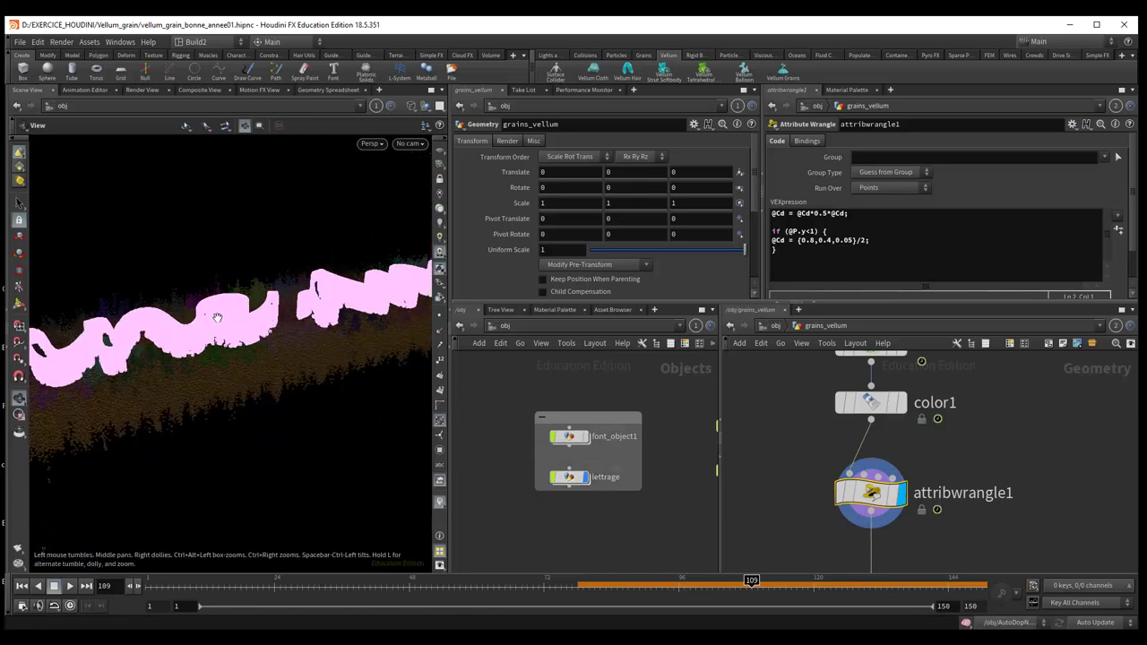
{"action": "mouse_move", "coordinate": [570, 476]}
{"action": "left_click", "coordinate": [578, 485]}
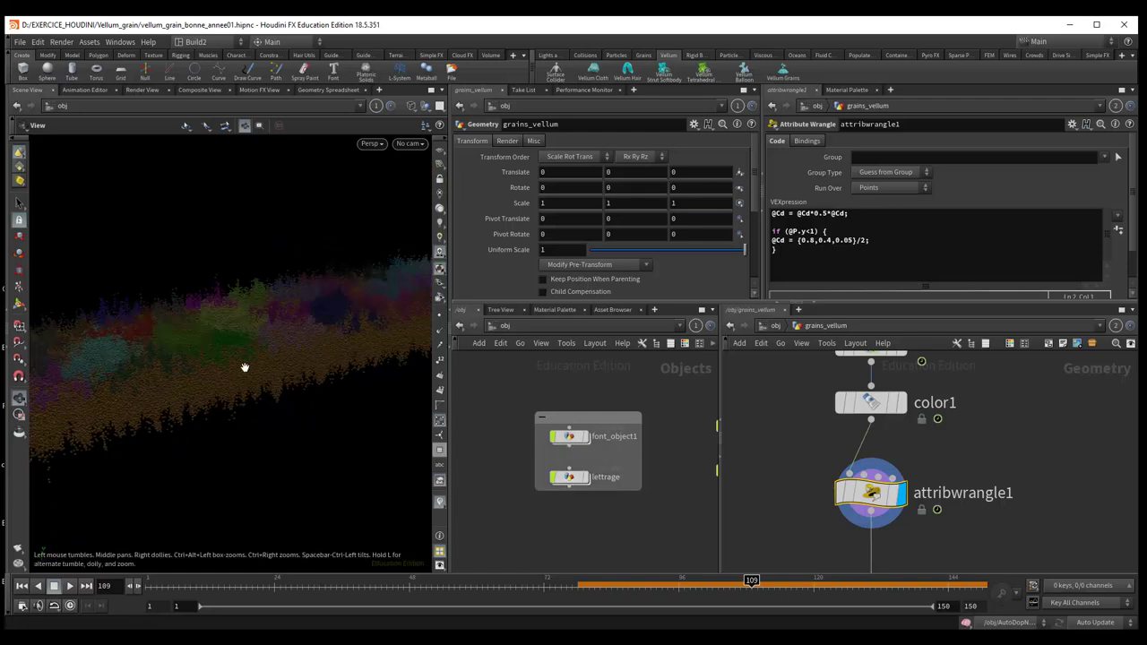
{"action": "mouse_move", "coordinate": [251, 373]}
{"action": "left_mouse_down"}
{"action": "mouse_move", "coordinate": [223, 414]}
{"action": "mouse_move", "coordinate": [194, 338]}
{"action": "left_mouse_up"}
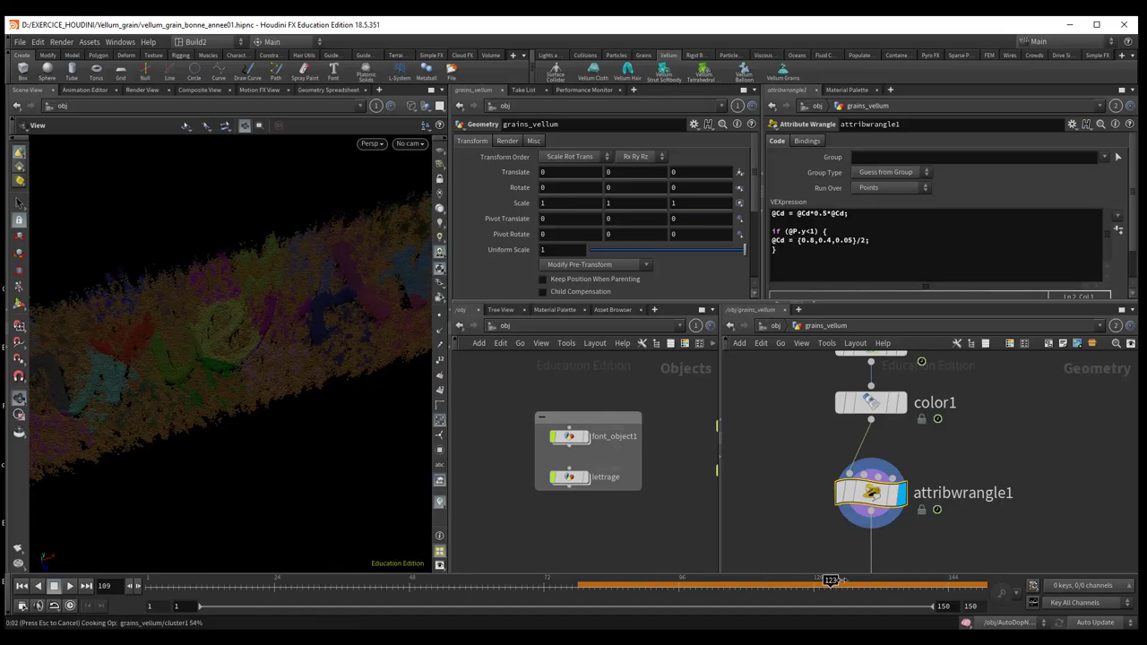
Step: Advance the simulation through frame 135 to frame 143 and orbit toward the revealed text
{"action": "left_click", "coordinate": [899, 584]}
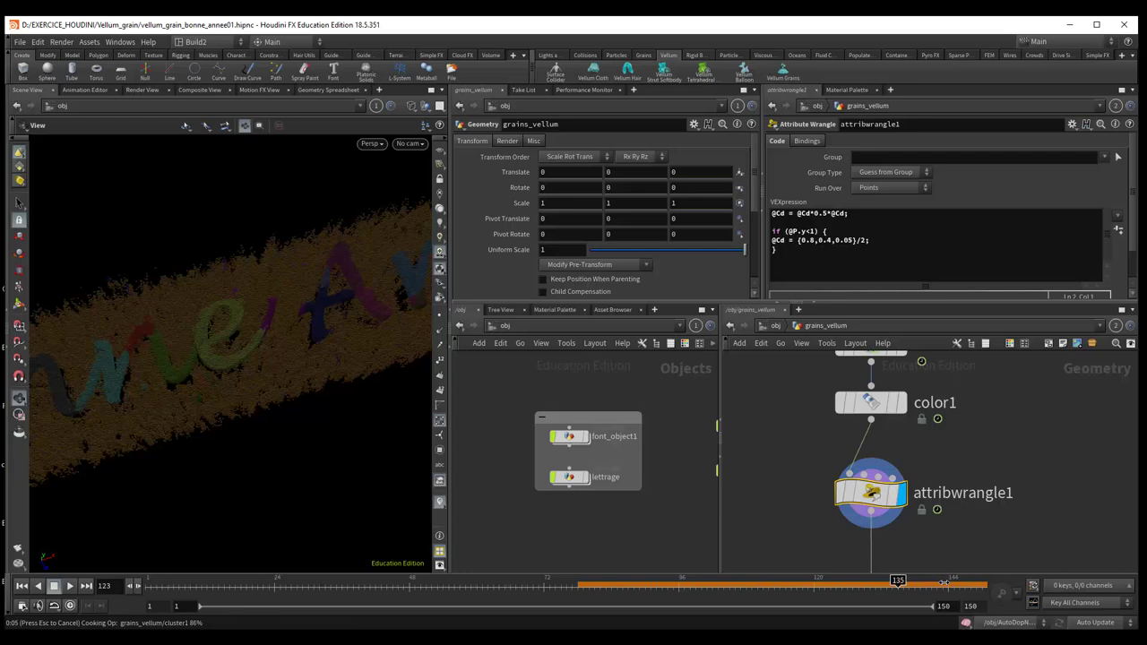
{"action": "left_click", "coordinate": [942, 582]}
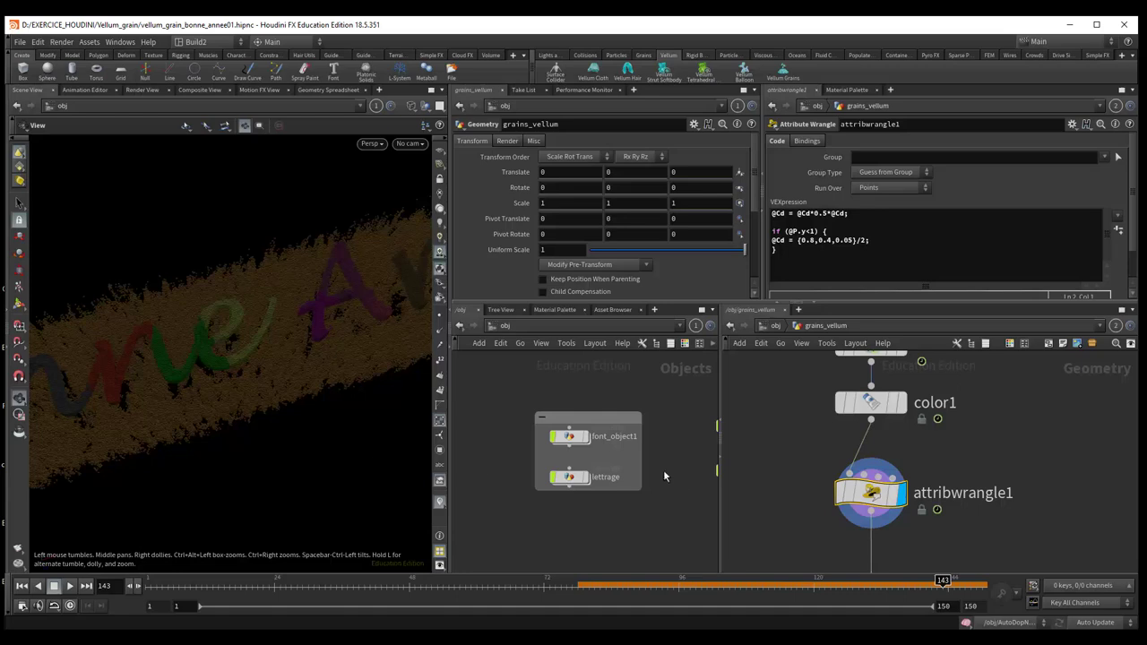
{"action": "left_click_drag", "start_coordinate": [317, 403], "coordinate": [324, 343]}
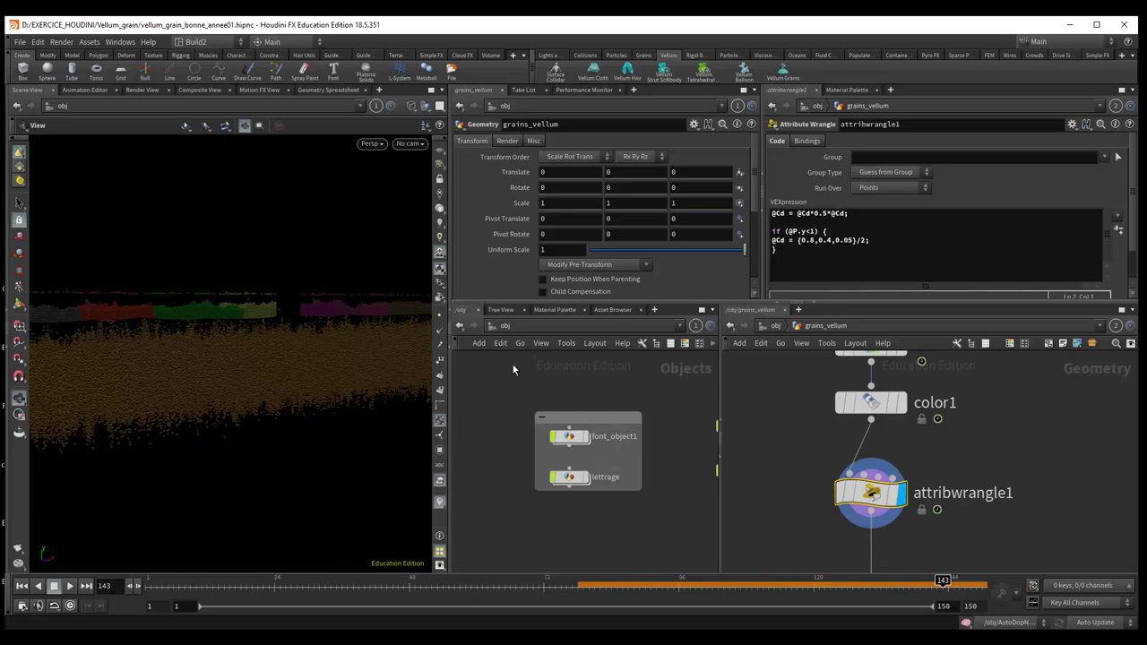
Step: Select material1 to see its /mat/glow assignment, glancing at the Material Palette's available materials
{"action": "scroll", "coordinate": [972, 448], "scroll_direction": "down", "scroll_amount": 3}
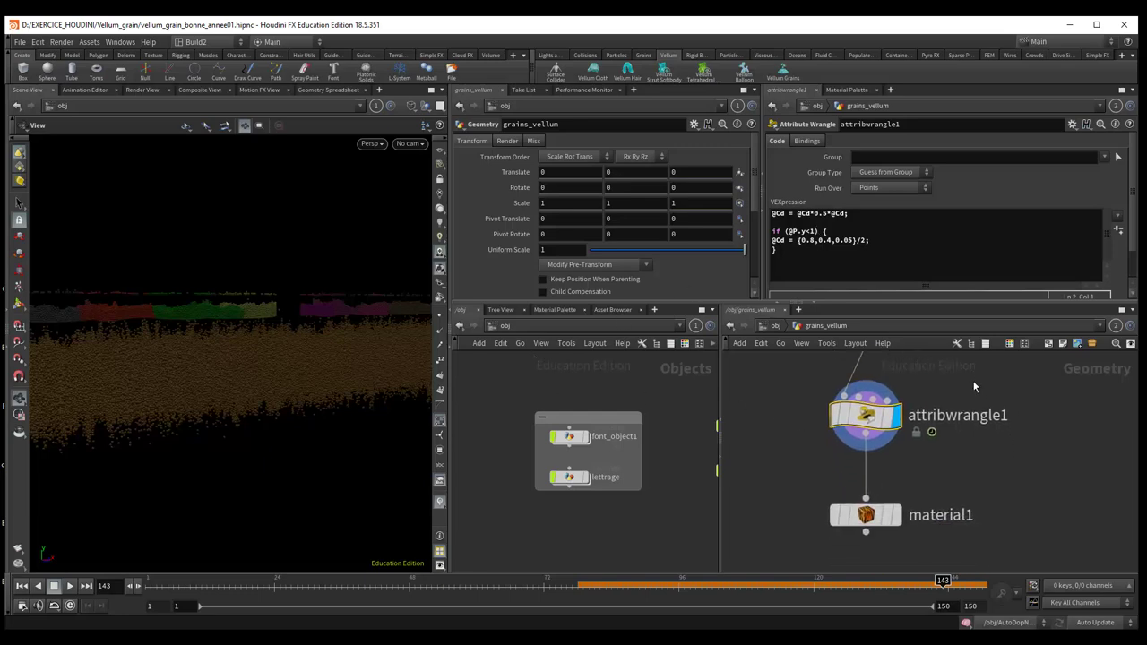
{"action": "scroll", "coordinate": [985, 439], "scroll_direction": "down", "scroll_amount": 1}
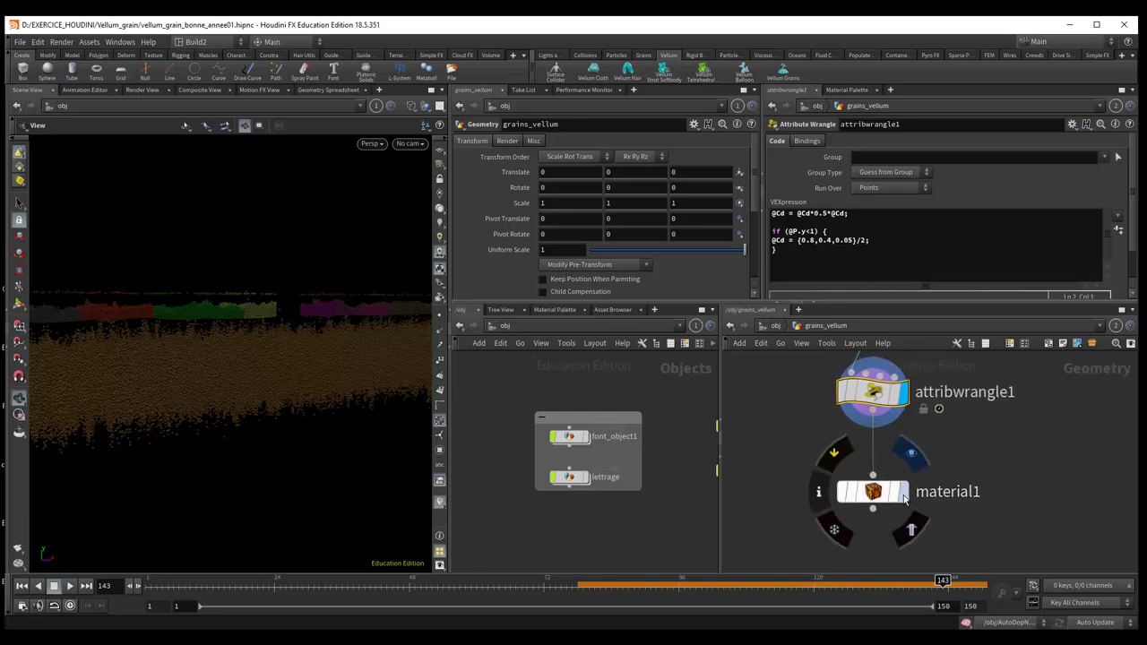
{"action": "left_click", "coordinate": [873, 492]}
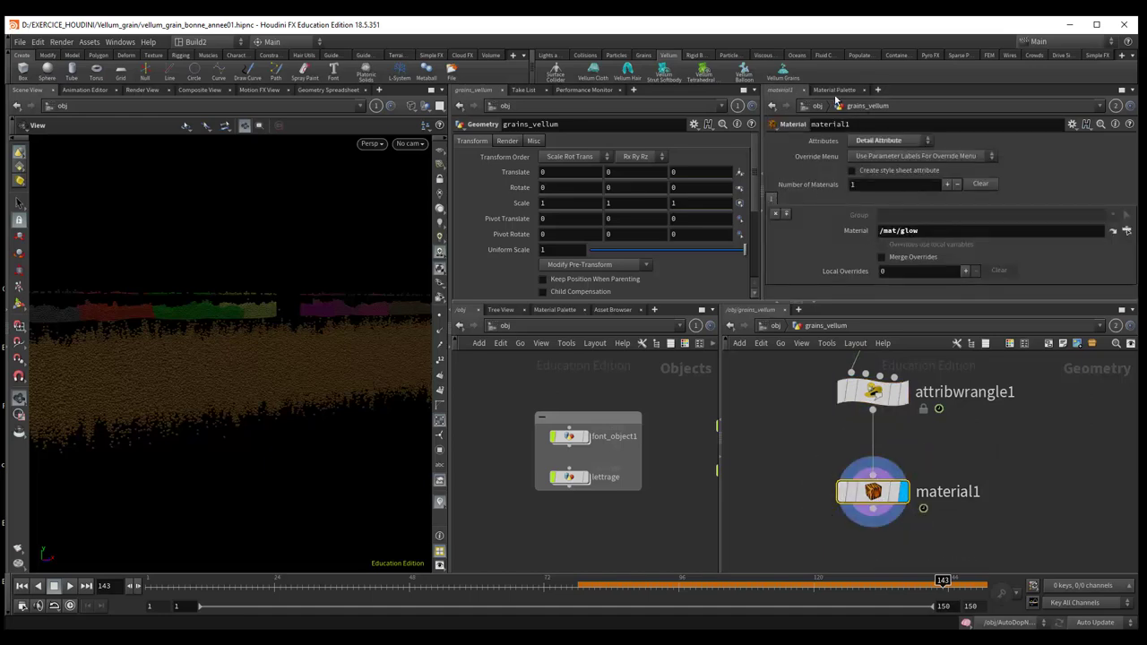
{"action": "left_click", "coordinate": [833, 90]}
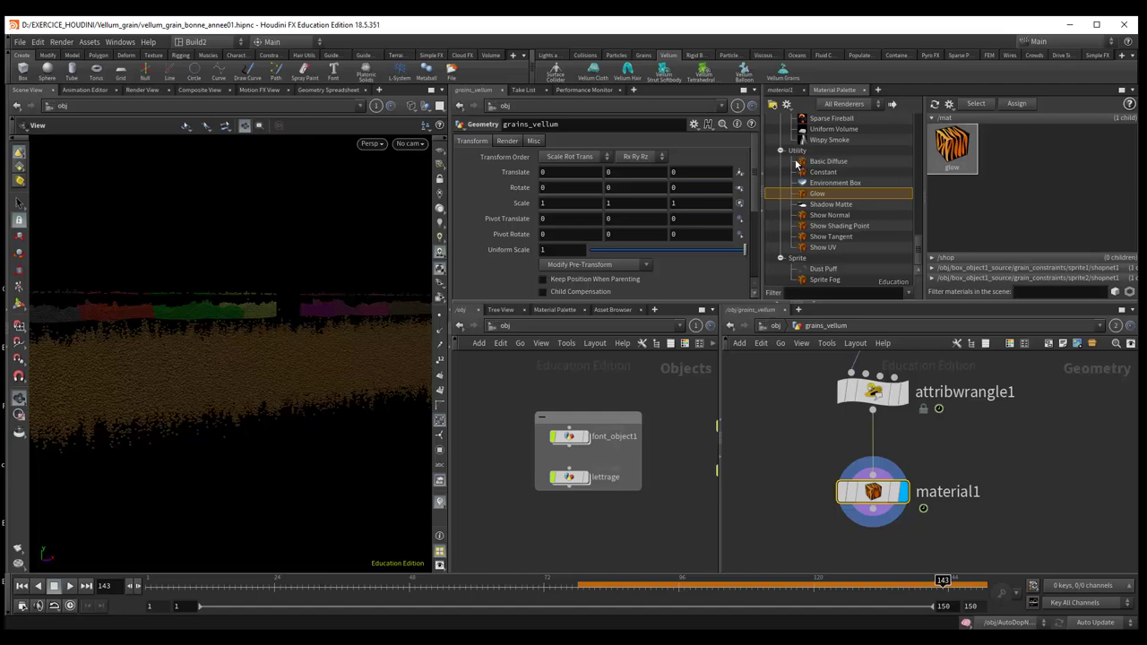
{"action": "left_click", "coordinate": [779, 89]}
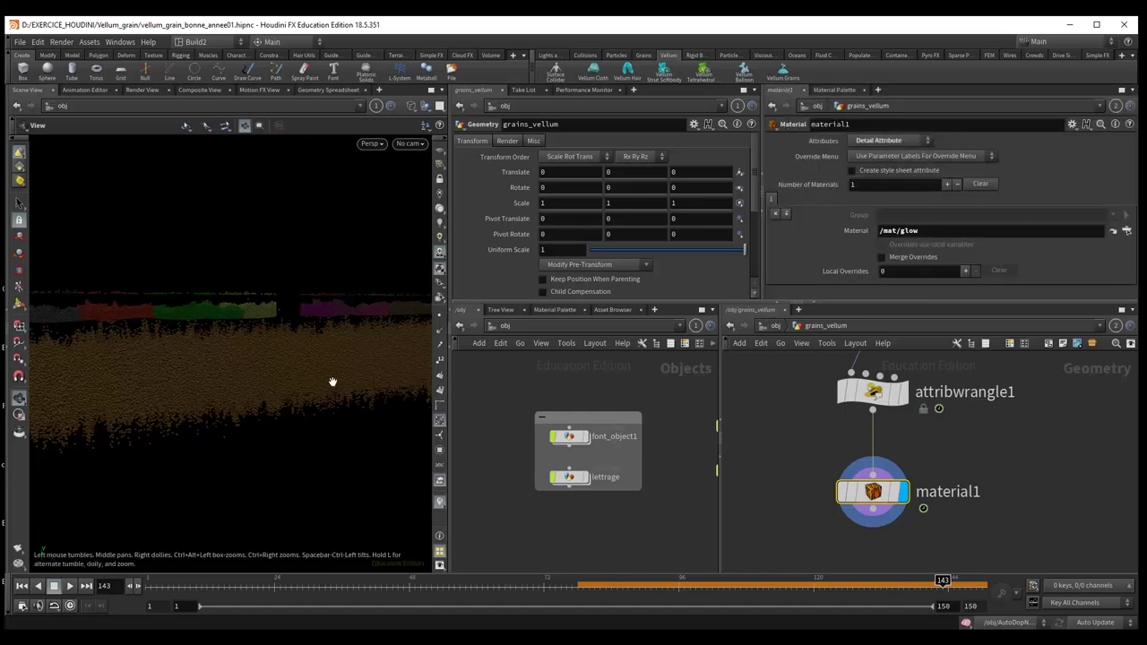
{"action": "left_click_drag", "start_coordinate": [328, 404], "coordinate": [325, 440]}
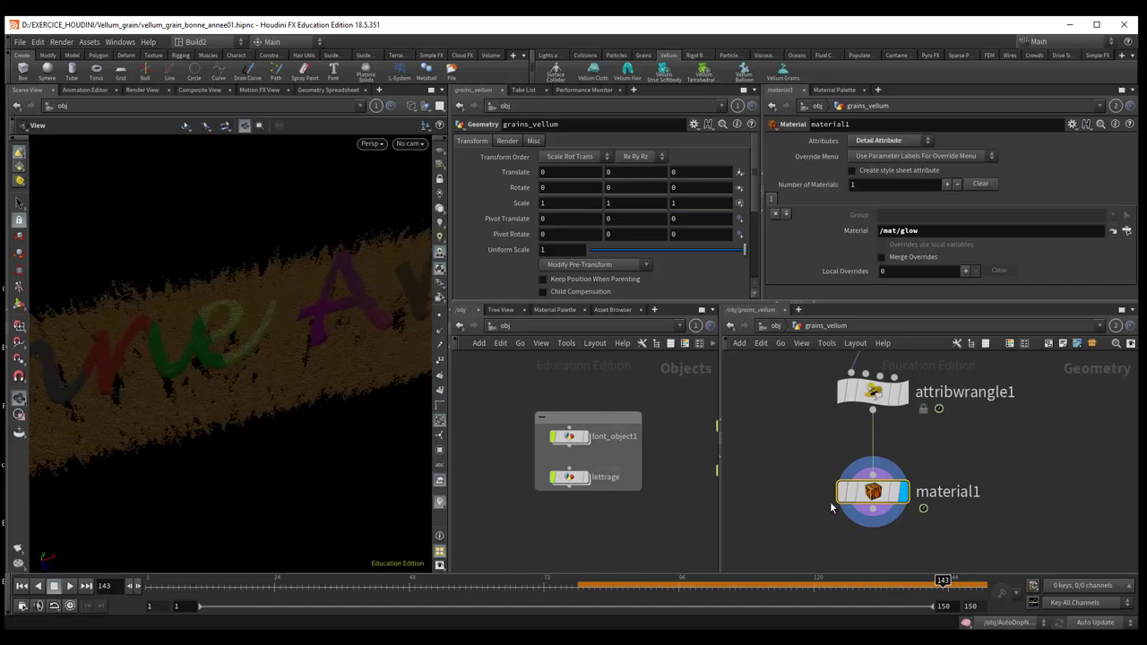
Step: Open the glow material's parameters beside the live Mantra render view
{"action": "left_click", "coordinate": [1113, 230]}
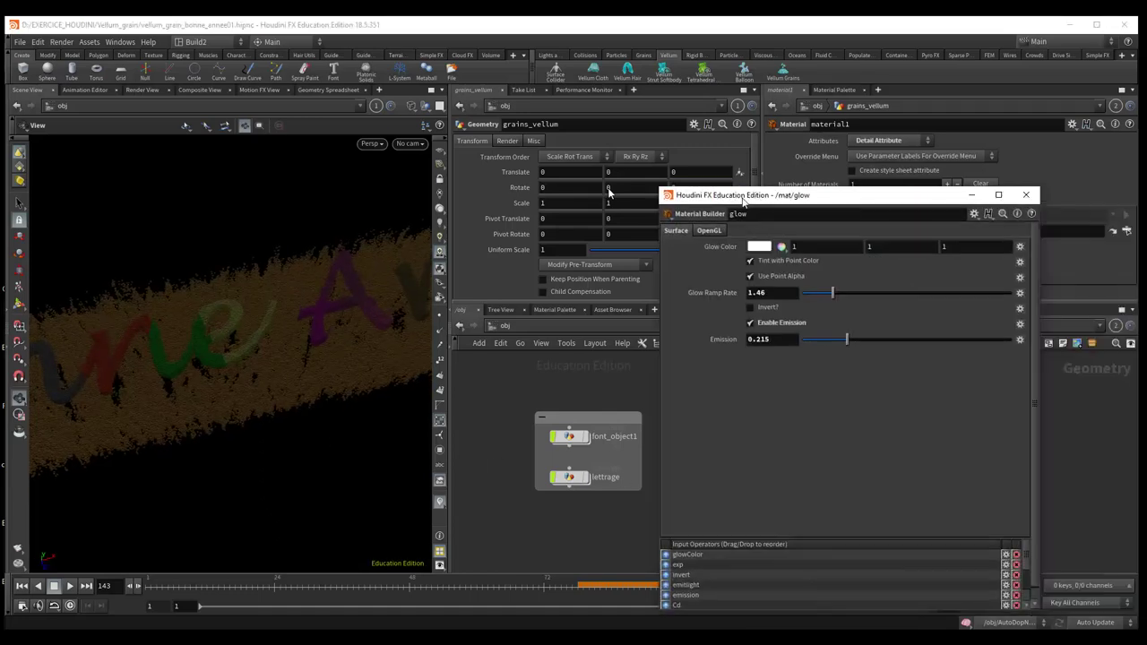
{"action": "left_click_drag", "start_coordinate": [778, 197], "coordinate": [598, 153]}
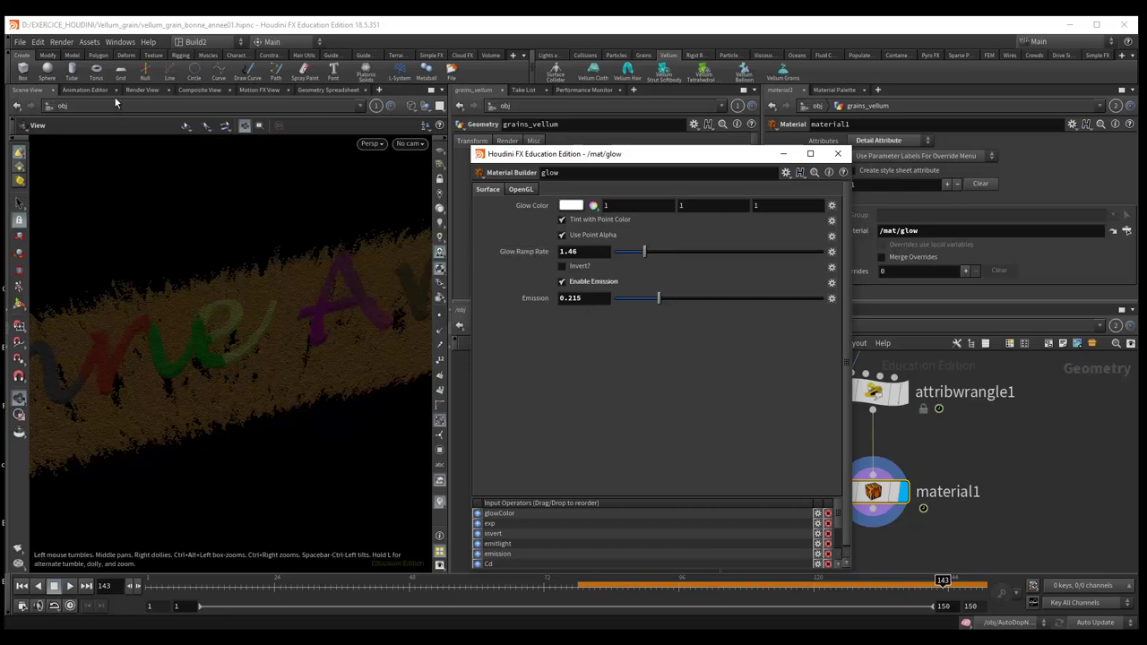
{"action": "left_click", "coordinate": [141, 90]}
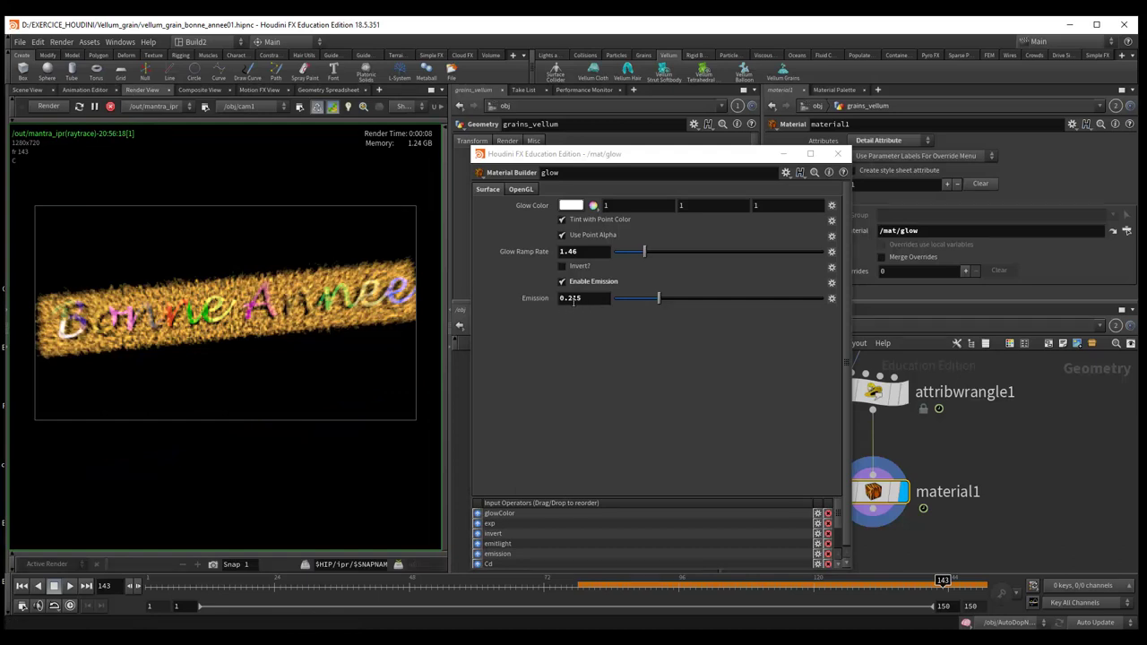
Step: Raise the glow's Glow Ramp Rate to 5.16 and Emission to 0.484, then close the material window
{"action": "left_click", "coordinate": [684, 298]}
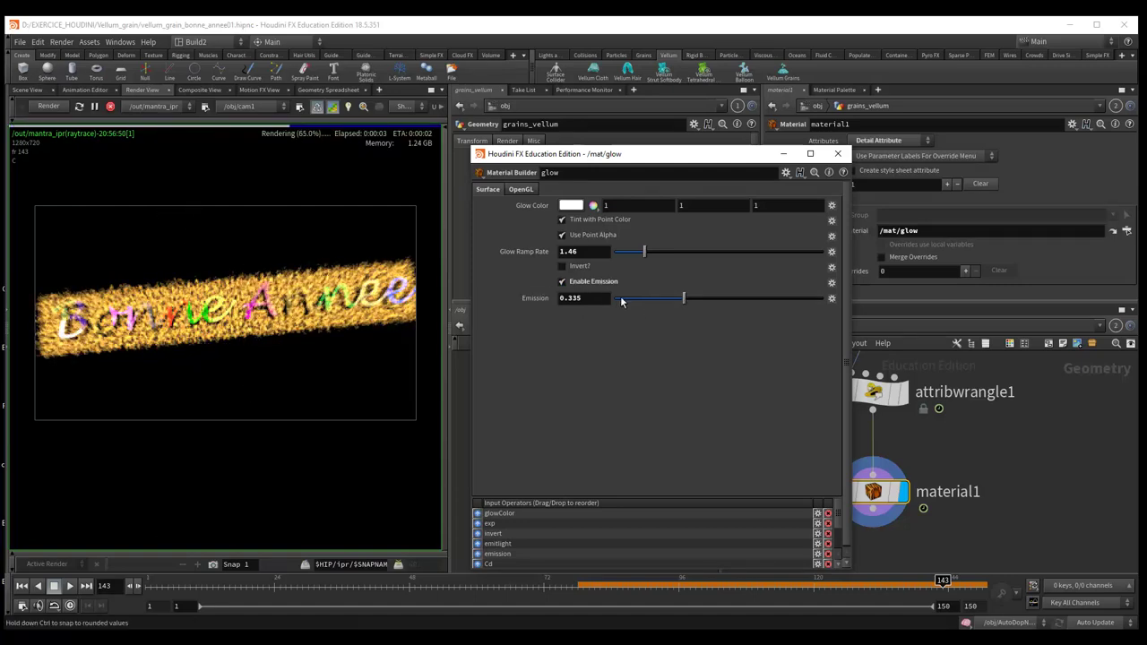
{"action": "mouse_move", "coordinate": [684, 298]}
{"action": "left_mouse_down"}
{"action": "mouse_move", "coordinate": [621, 300]}
{"action": "mouse_move", "coordinate": [668, 299]}
{"action": "left_mouse_up"}
{"action": "left_click_drag", "start_coordinate": [643, 252], "coordinate": [723, 256]}
{"action": "left_click_drag", "start_coordinate": [665, 297], "coordinate": [715, 296]}
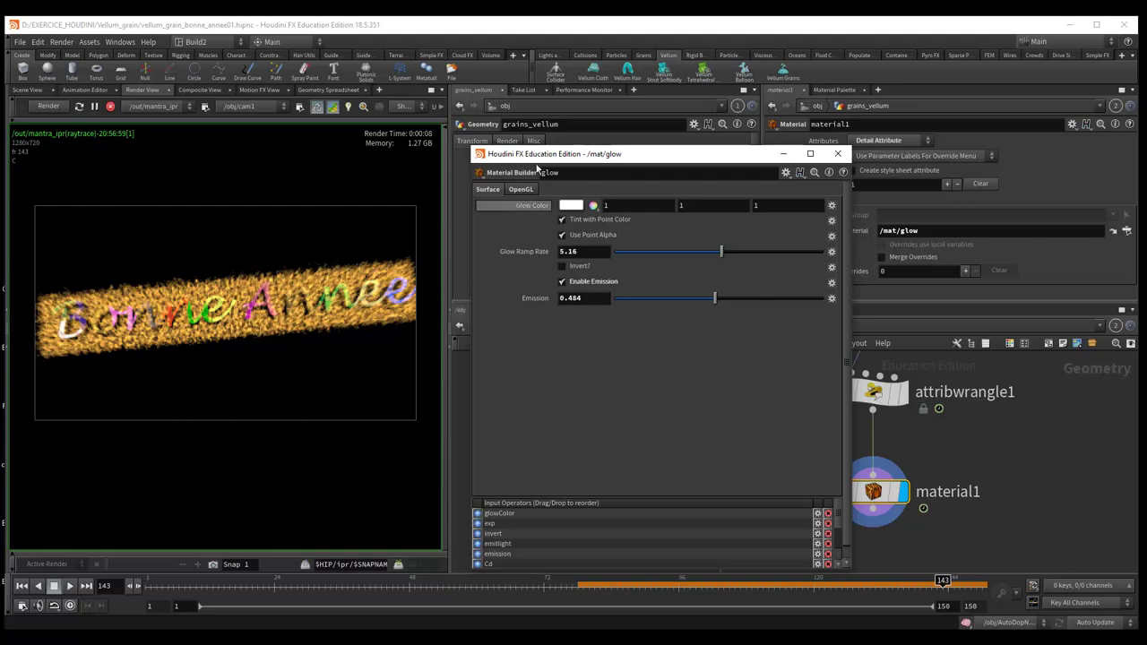
{"action": "left_click_drag", "start_coordinate": [548, 159], "coordinate": [816, 190]}
{"action": "left_click", "coordinate": [1106, 185]}
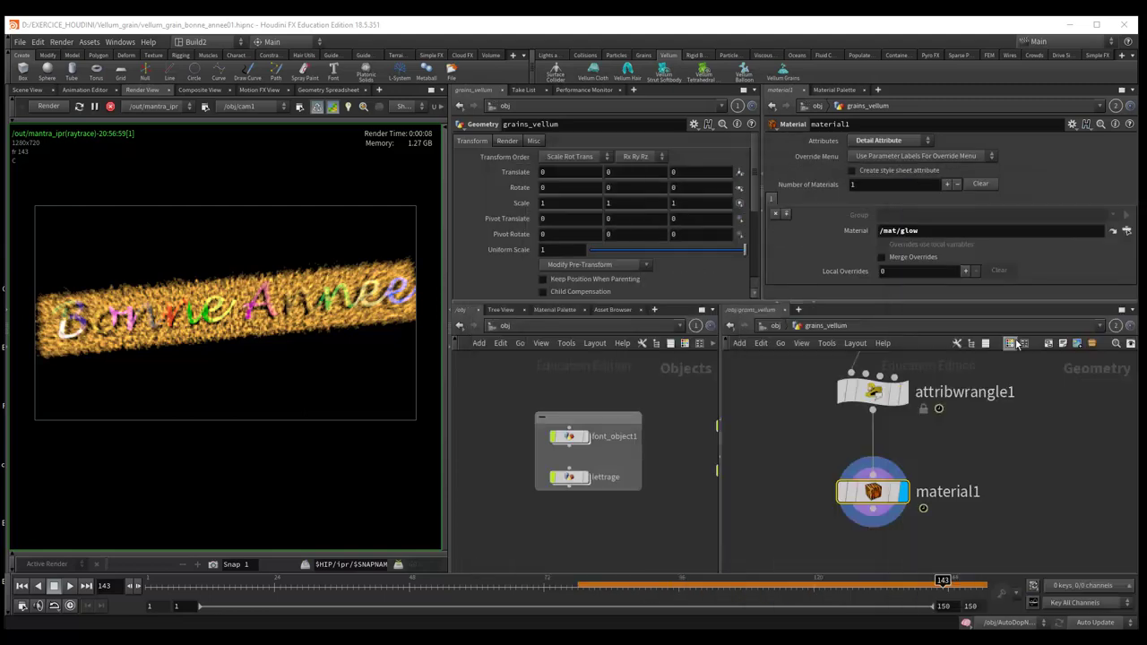
Step: Zoom out and pan up the grains_vellum chain past vellumpostprocess1 to set_cusp_angle and import_constraints
{"action": "scroll", "coordinate": [1011, 452], "scroll_direction": "down", "scroll_amount": 2}
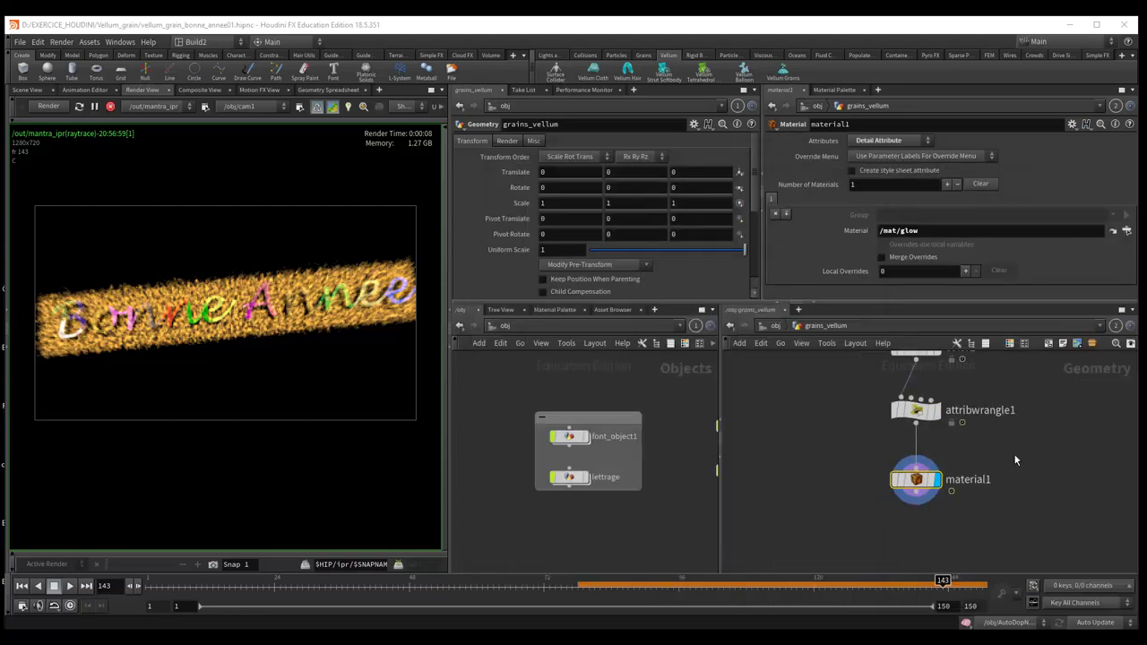
{"action": "scroll", "coordinate": [1004, 522], "scroll_direction": "down", "scroll_amount": 2}
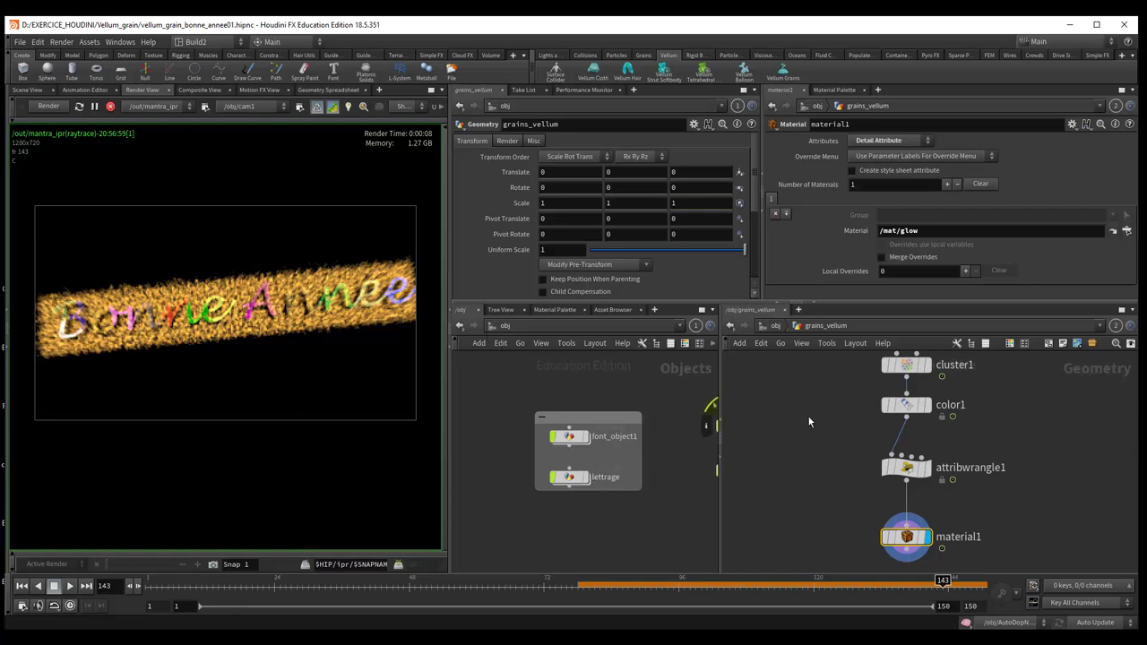
{"action": "mouse_move", "coordinate": [809, 420]}
{"action": "middle_mouse_down"}
{"action": "mouse_move", "coordinate": [793, 453]}
{"action": "mouse_move", "coordinate": [818, 488]}
{"action": "middle_mouse_up"}
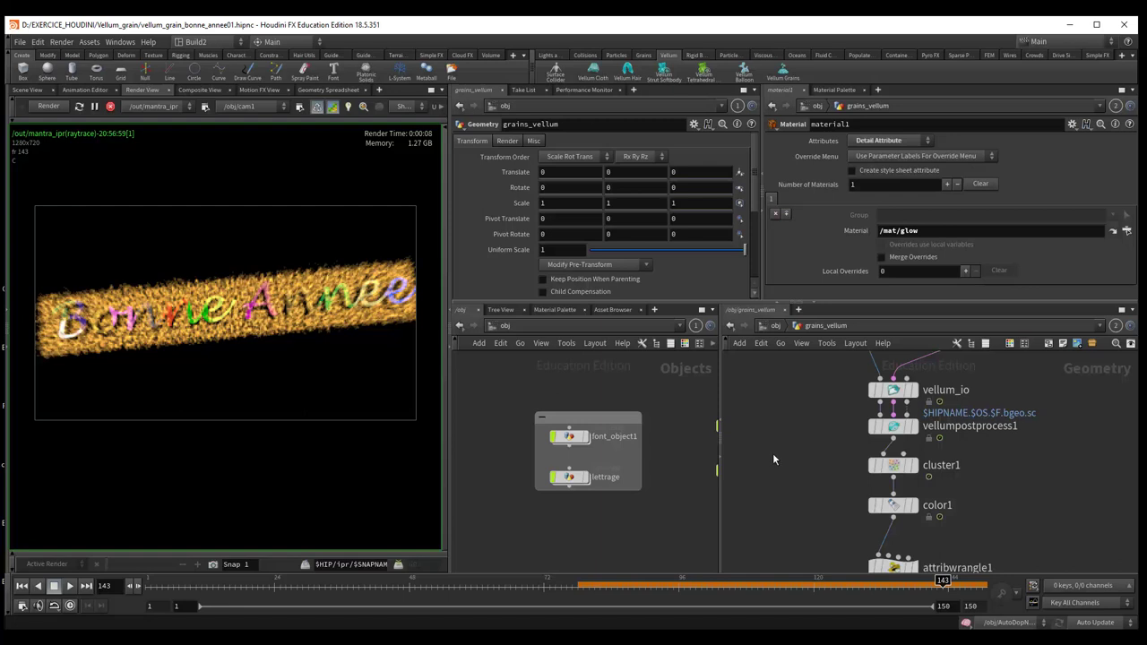
{"action": "mouse_move", "coordinate": [780, 442]}
{"action": "middle_mouse_down"}
{"action": "mouse_move", "coordinate": [794, 474]}
{"action": "mouse_move", "coordinate": [794, 550]}
{"action": "middle_mouse_up"}
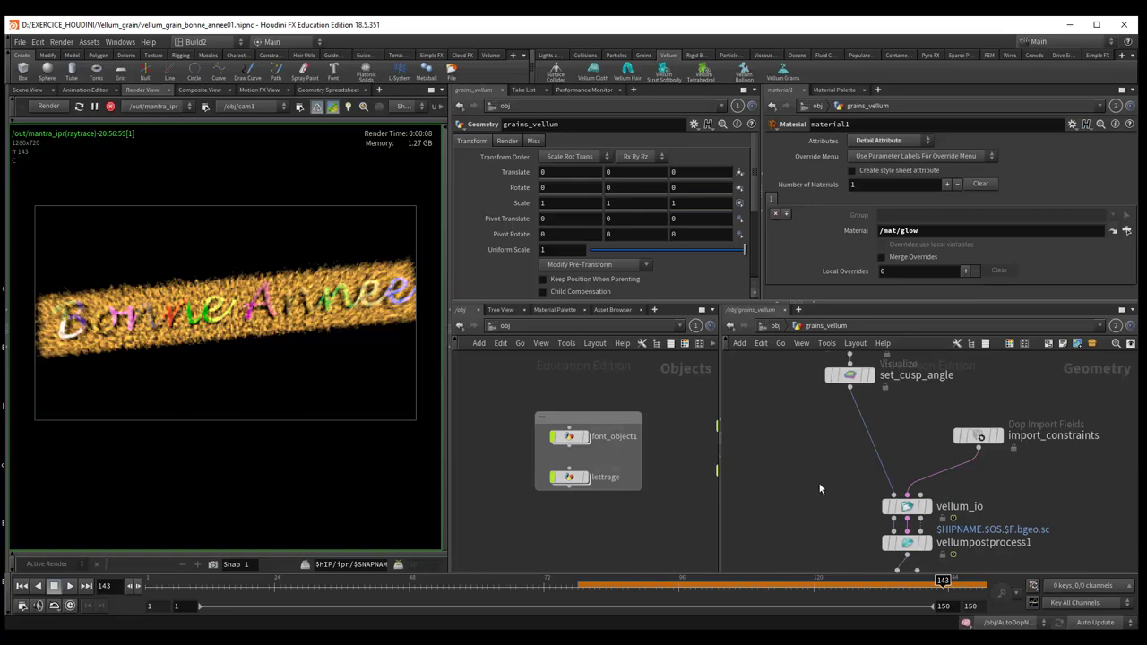